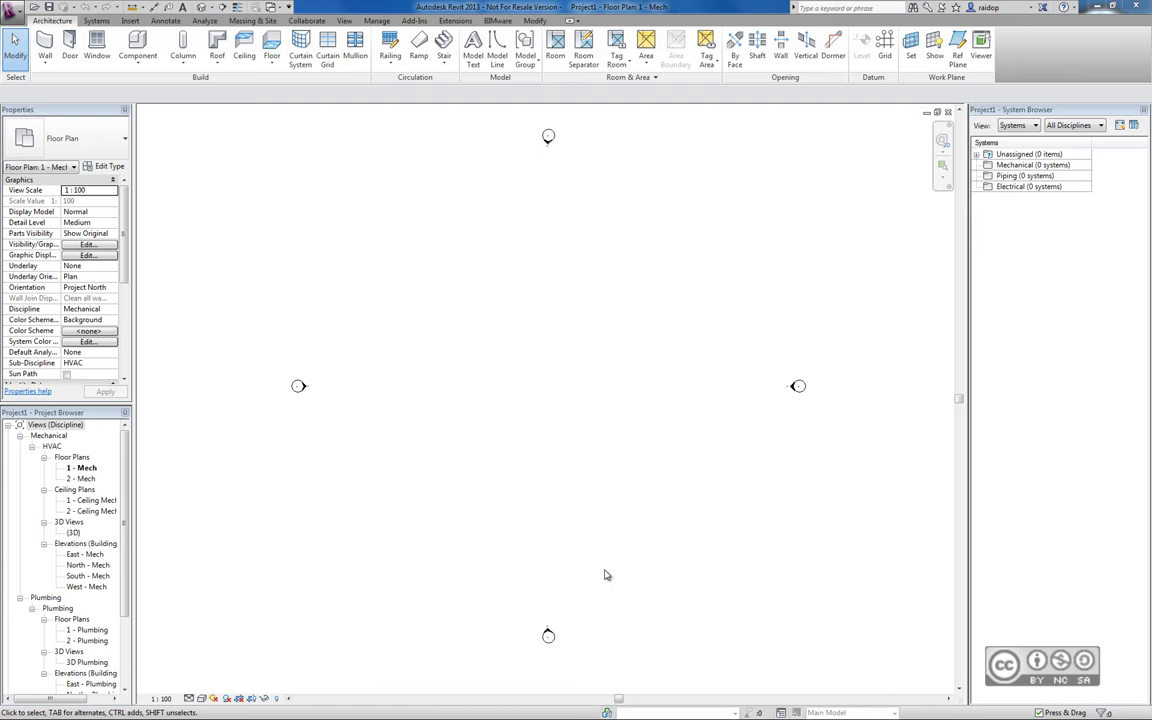
Bring up the Add-Ins plugin tools for the empty 1 - Mech floor plan
{"action": "left_click", "coordinate": [413, 21]}
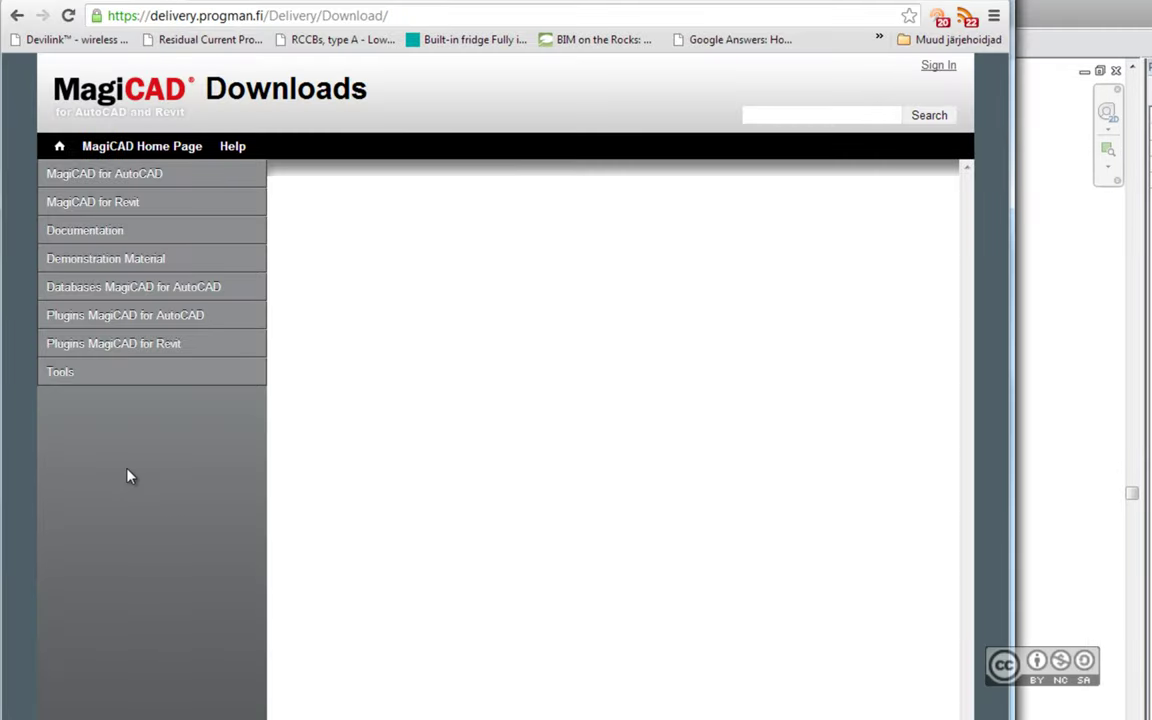
On the MagiCAD Downloads site, expand Plugins MagiCAD for Revit and list the 64-bit downloads
{"action": "left_click", "coordinate": [111, 345]}
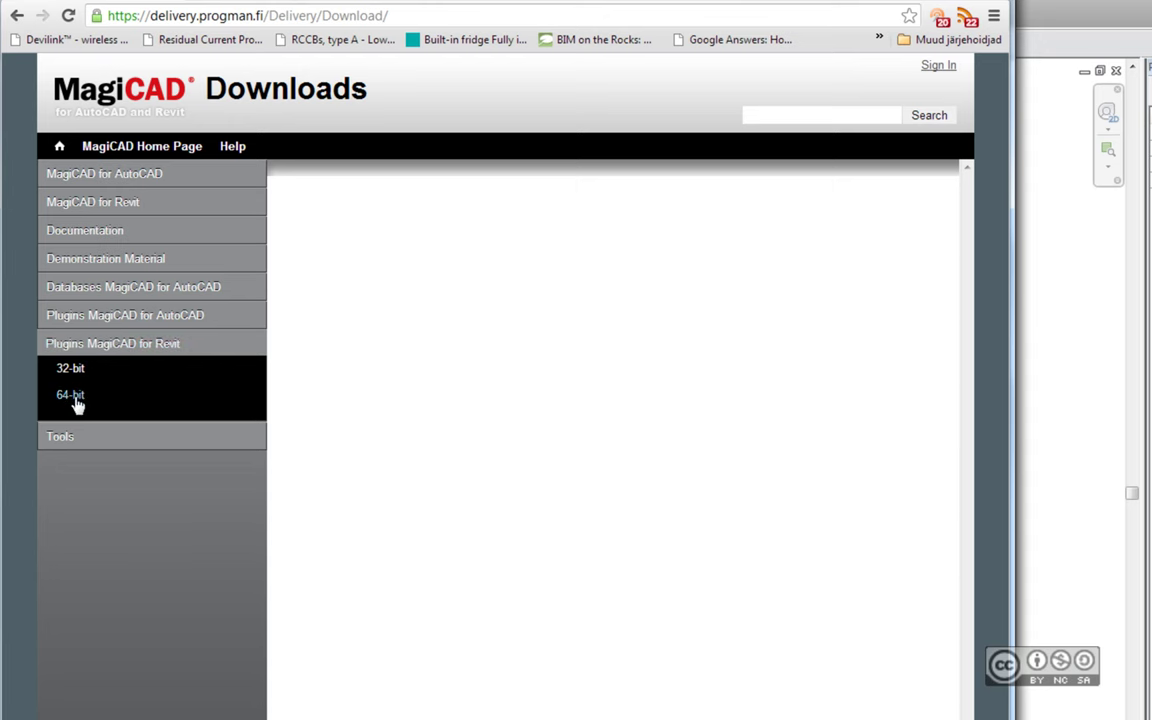
{"action": "left_click", "coordinate": [77, 400]}
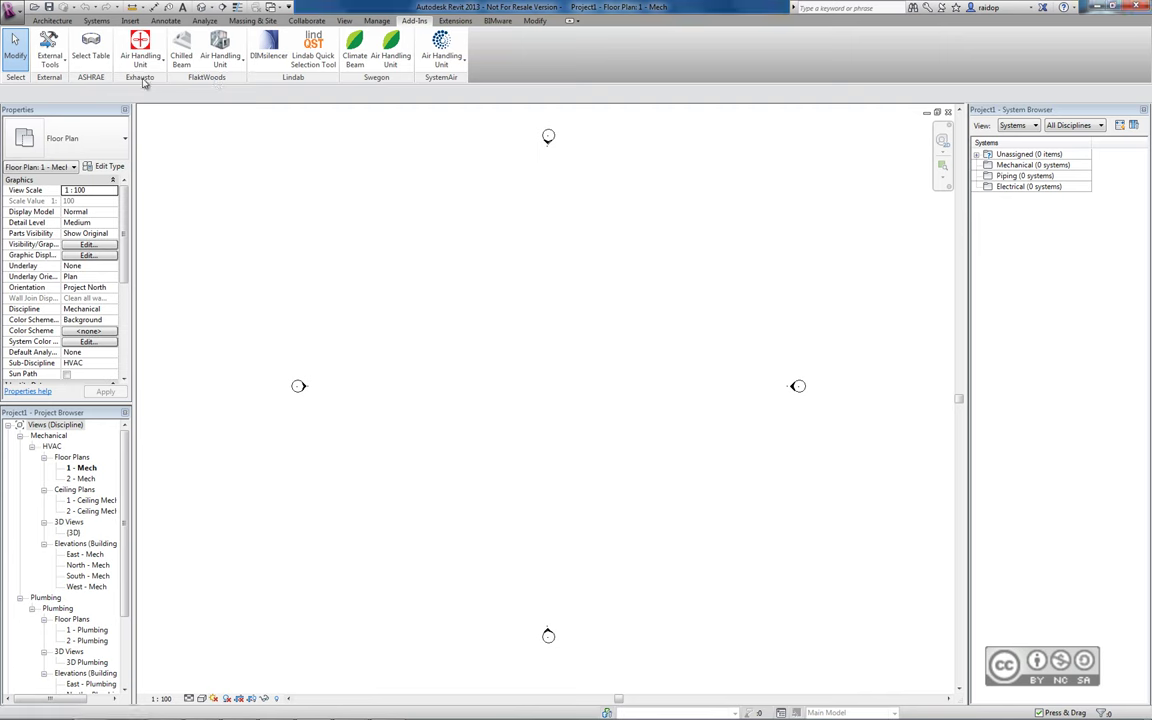
Browse the Exhausto and FlaktWoods air handling unit options, then launch FlaktWoods Chilled Beam (ExSelAir)
{"action": "left_click", "coordinate": [154, 63]}
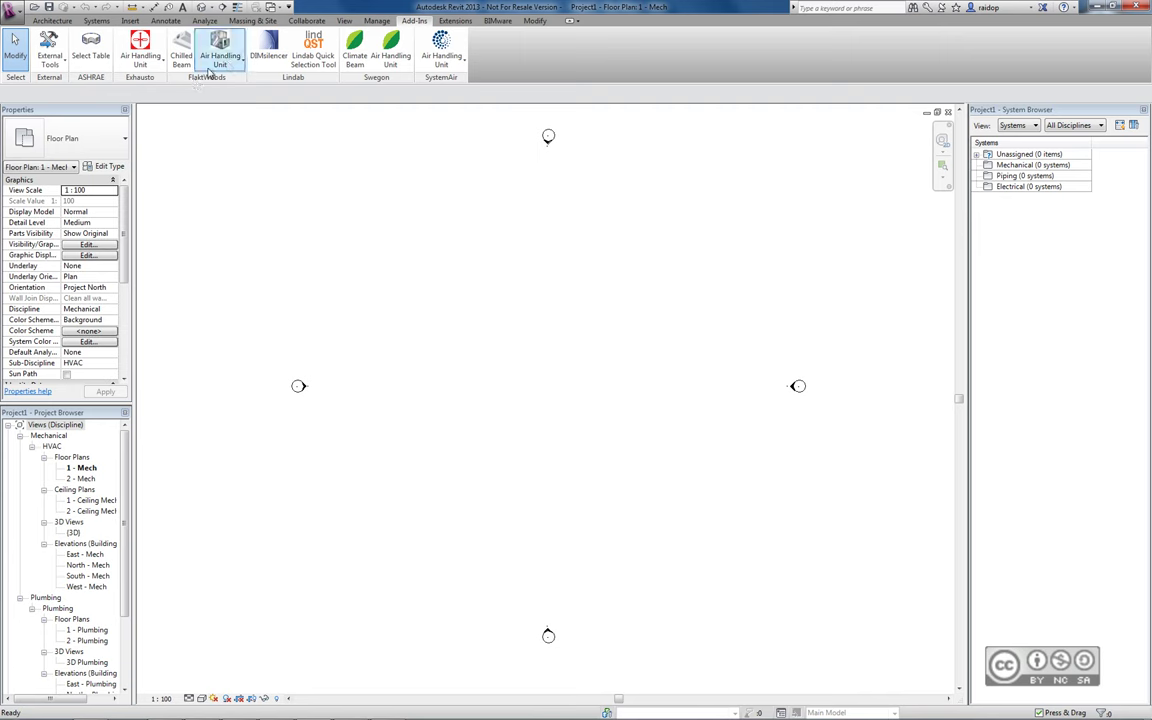
{"action": "left_click", "coordinate": [228, 66]}
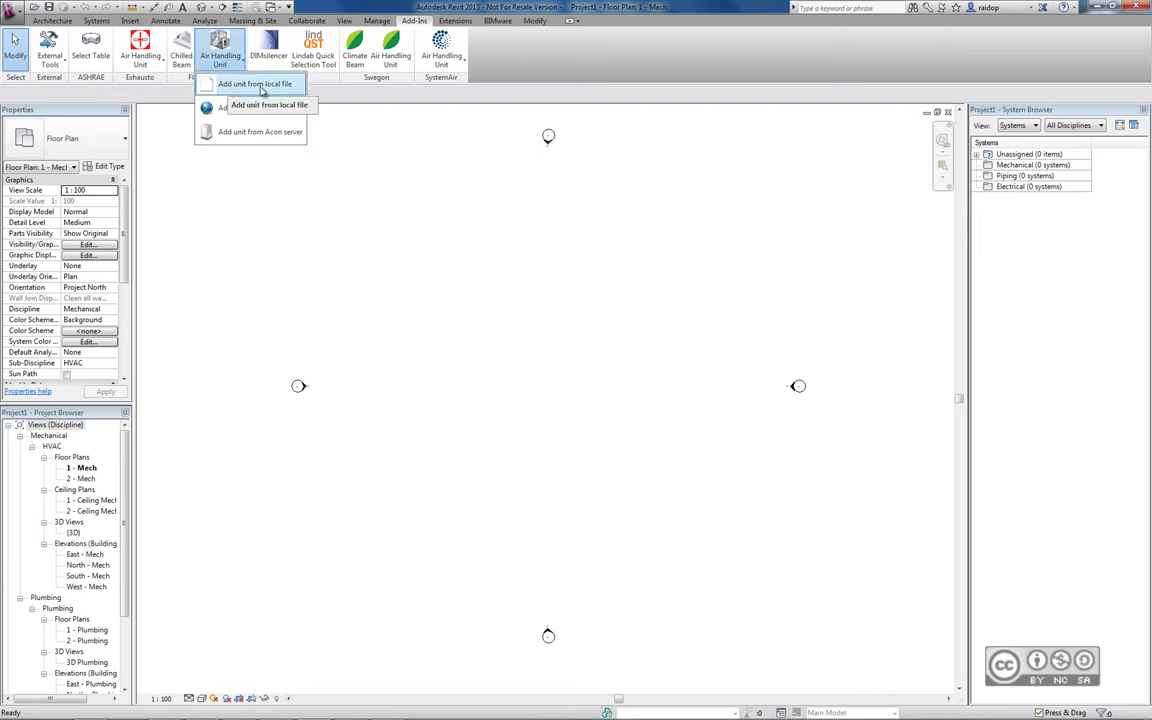
{"action": "left_click", "coordinate": [173, 96]}
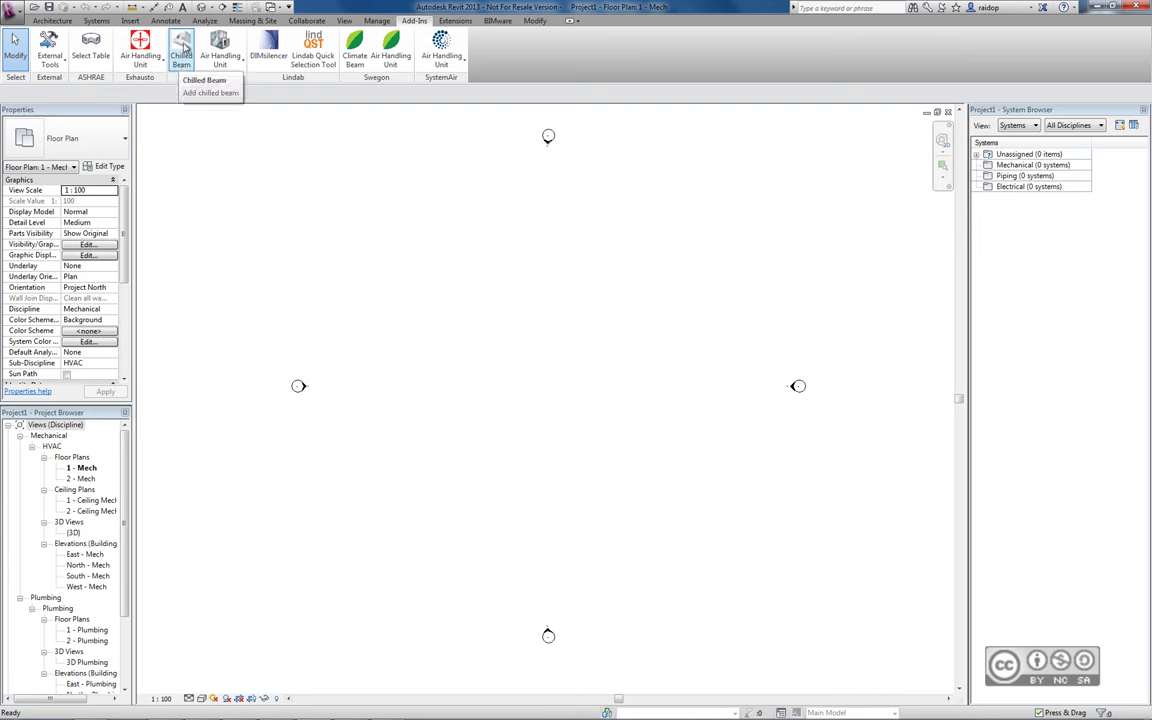
{"action": "left_click", "coordinate": [181, 60]}
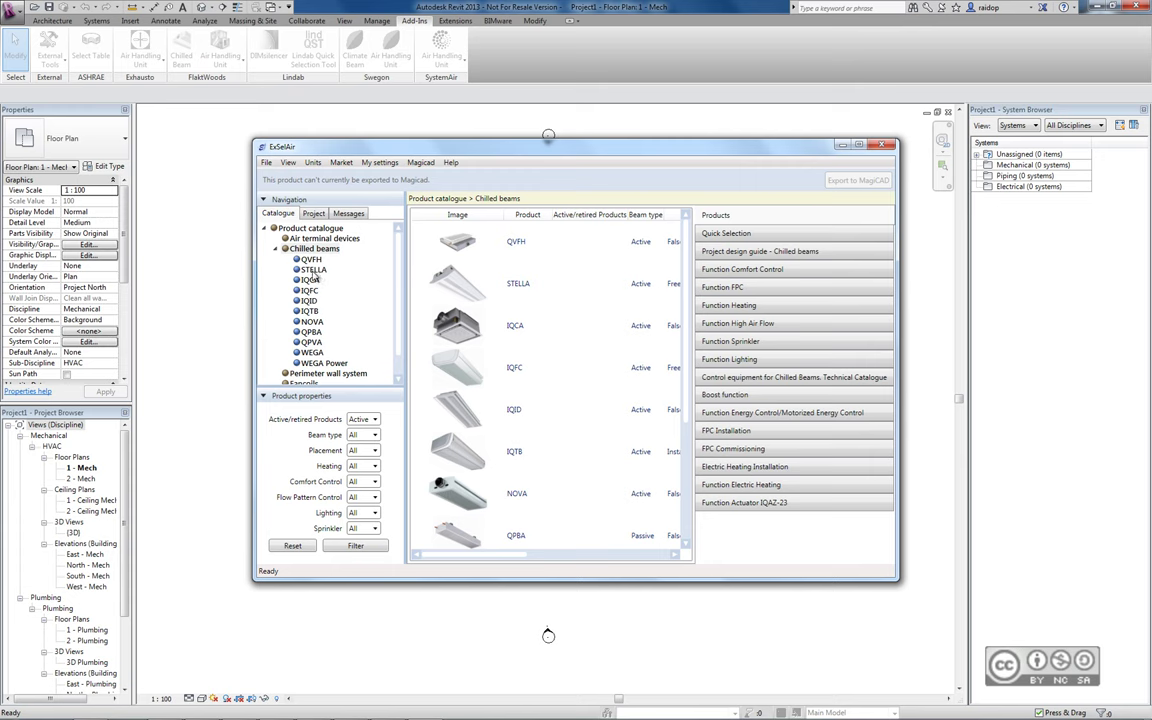
Select the STELLA chilled beam, review its calculation, and export it to MagiCAD
{"action": "left_click", "coordinate": [307, 269]}
{"action": "left_click", "coordinate": [313, 269]}
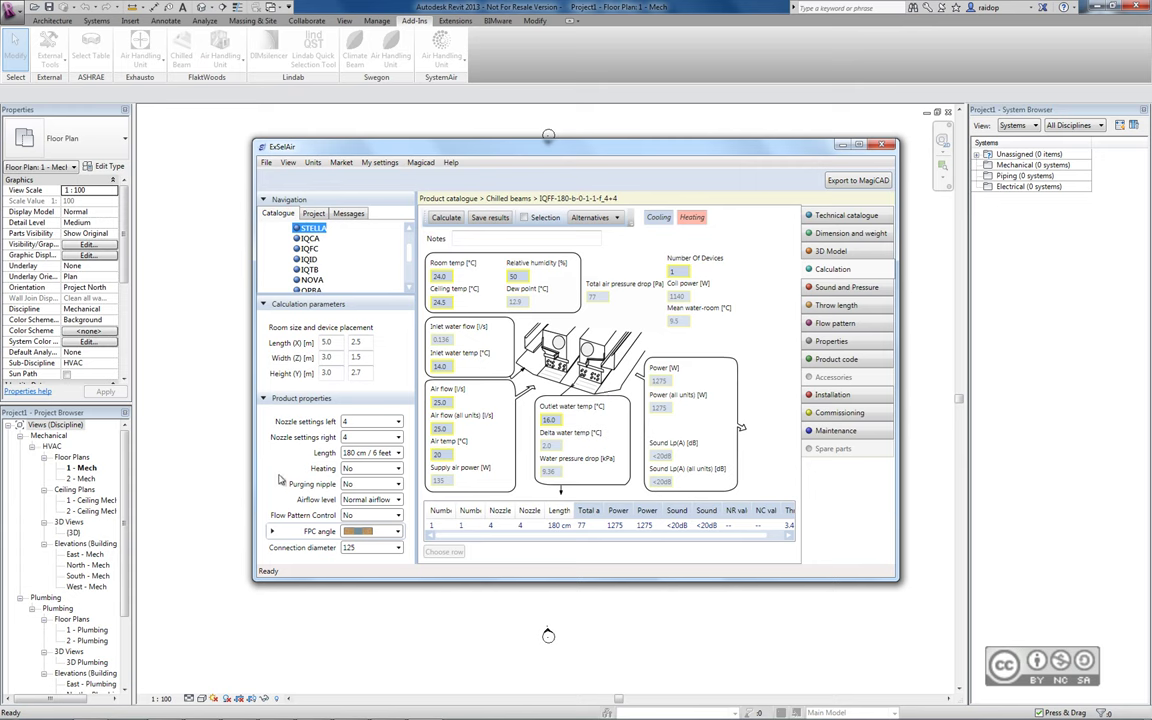
{"action": "left_click", "coordinate": [867, 182]}
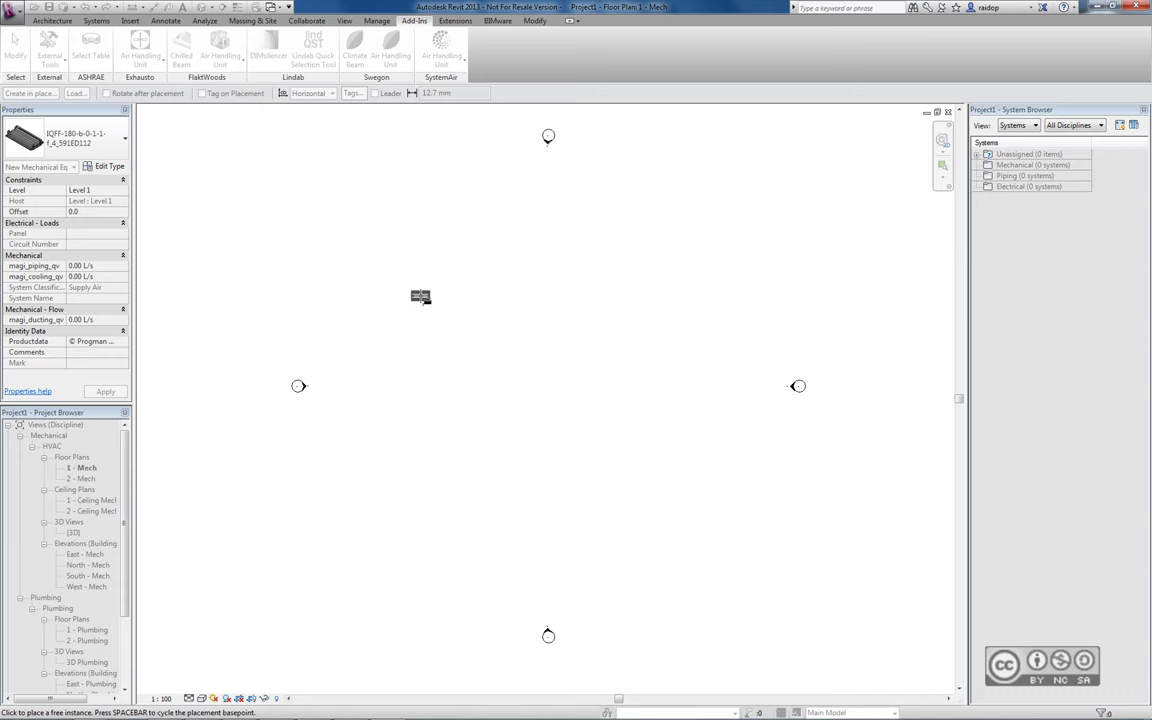
Place one IQFF-180 chilled beam in the 1 - Mech floor plan
{"action": "left_click", "coordinate": [433, 296]}
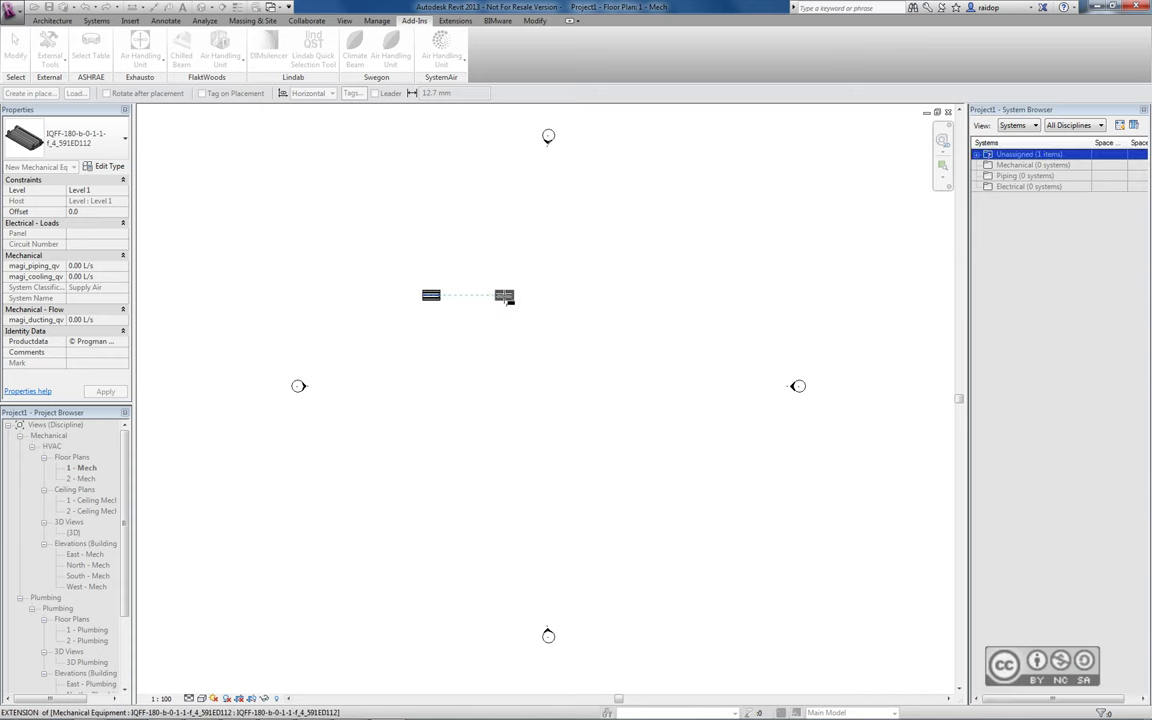
{"action": "right_click", "coordinate": [506, 299]}
{"action": "left_click", "coordinate": [522, 306]}
{"action": "scroll", "coordinate": [429, 303], "scroll_direction": "up", "scroll_amount": 5}
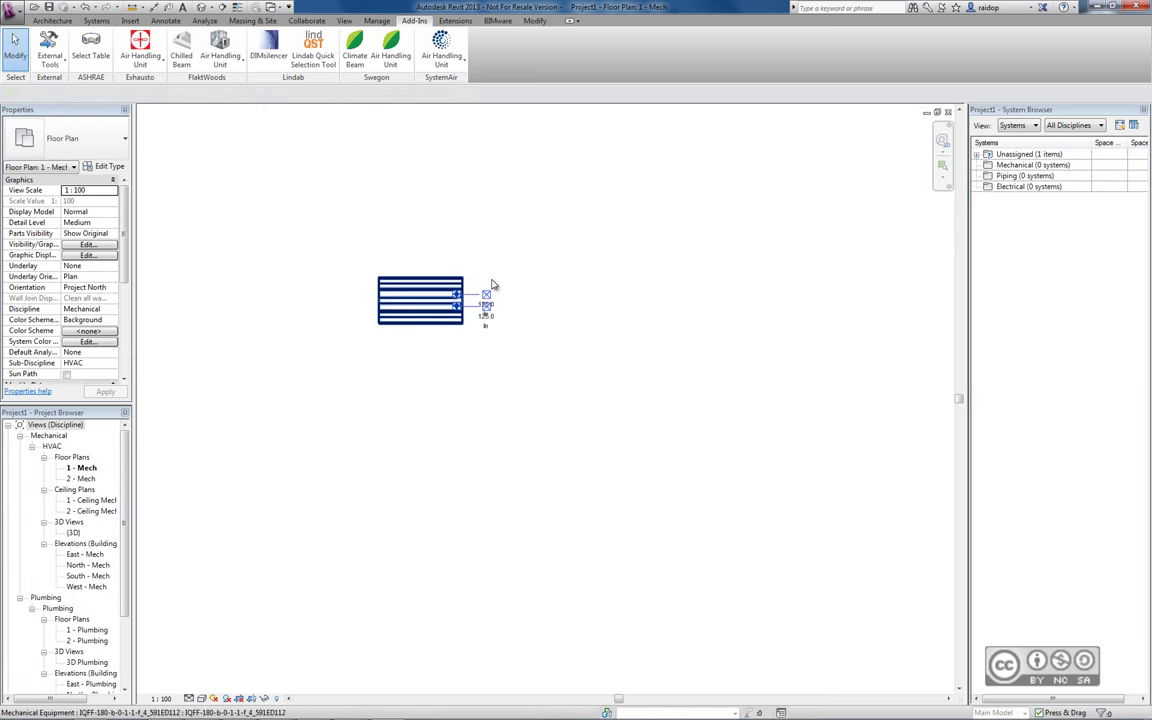
Open the beam's IQFF-180 family in the Family Editor and view its Family Types
{"action": "left_click", "coordinate": [445, 285]}
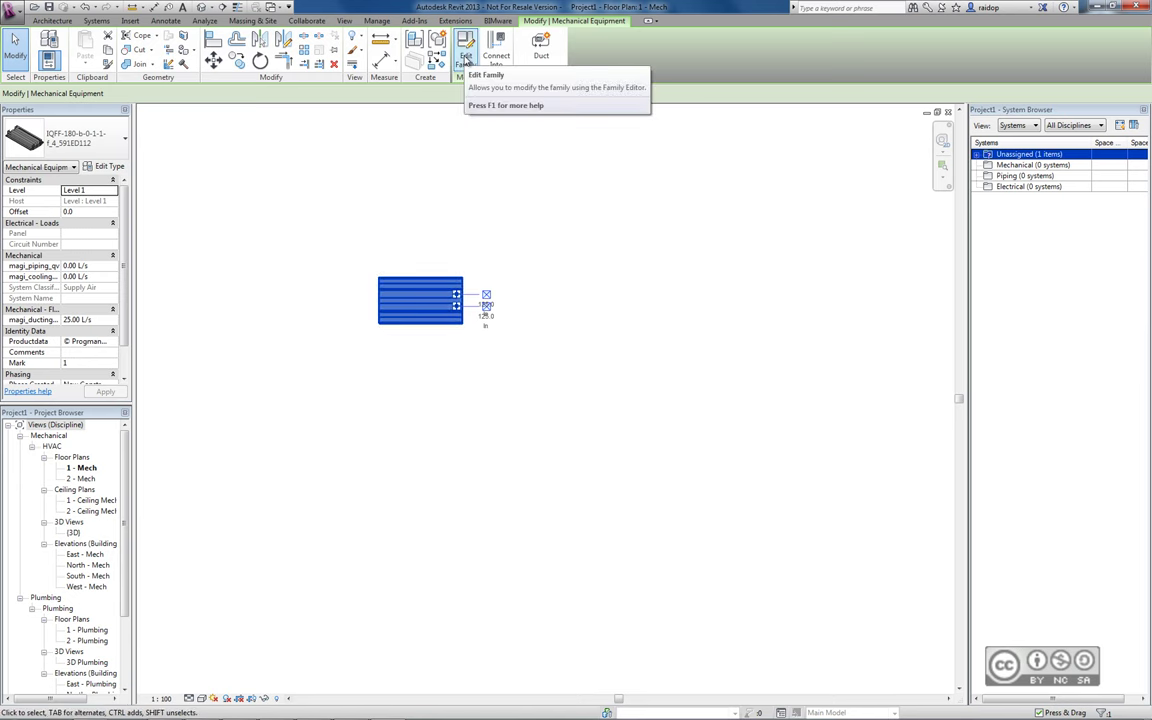
{"action": "left_click", "coordinate": [466, 58]}
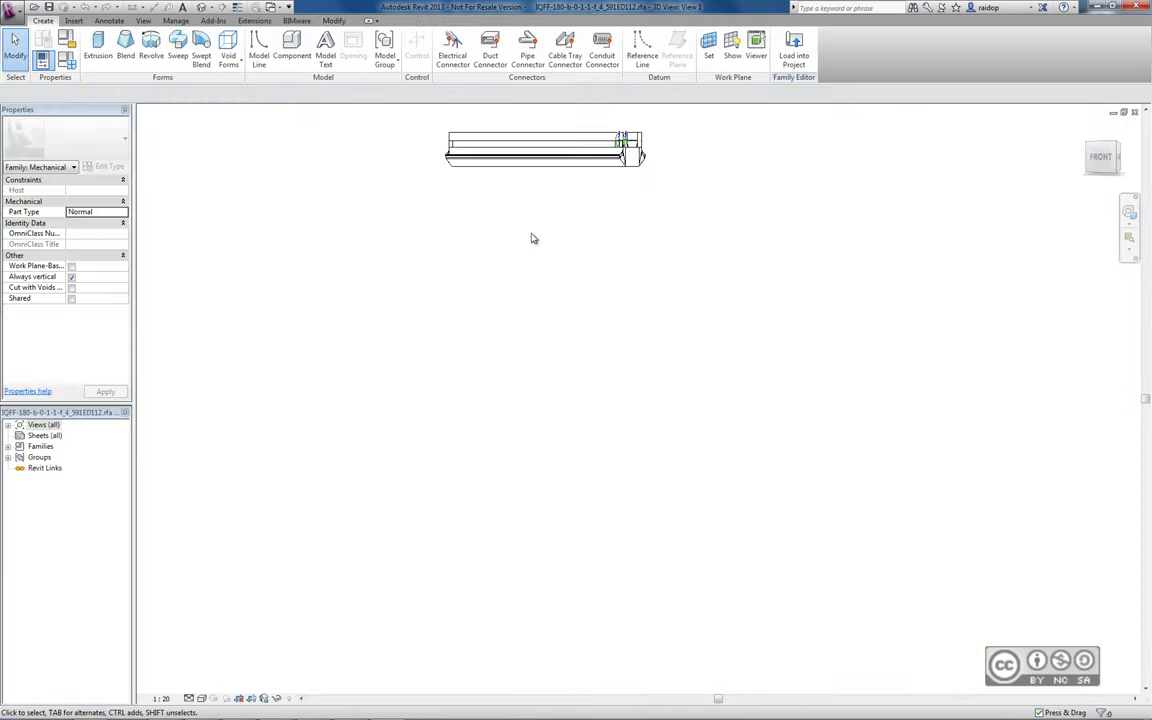
{"action": "left_click", "coordinate": [67, 63]}
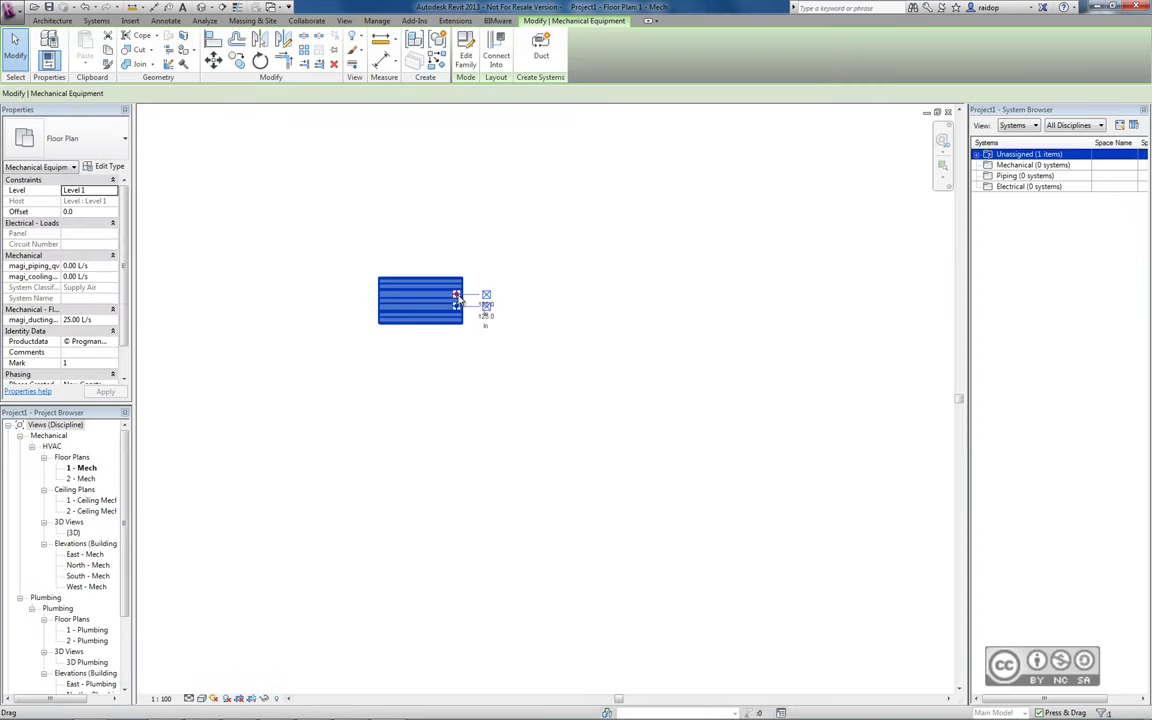
Draw a 125 mm round supply duct rightward from the chilled beam's connector
{"action": "right_click", "coordinate": [460, 297]}
{"action": "left_click", "coordinate": [493, 353]}
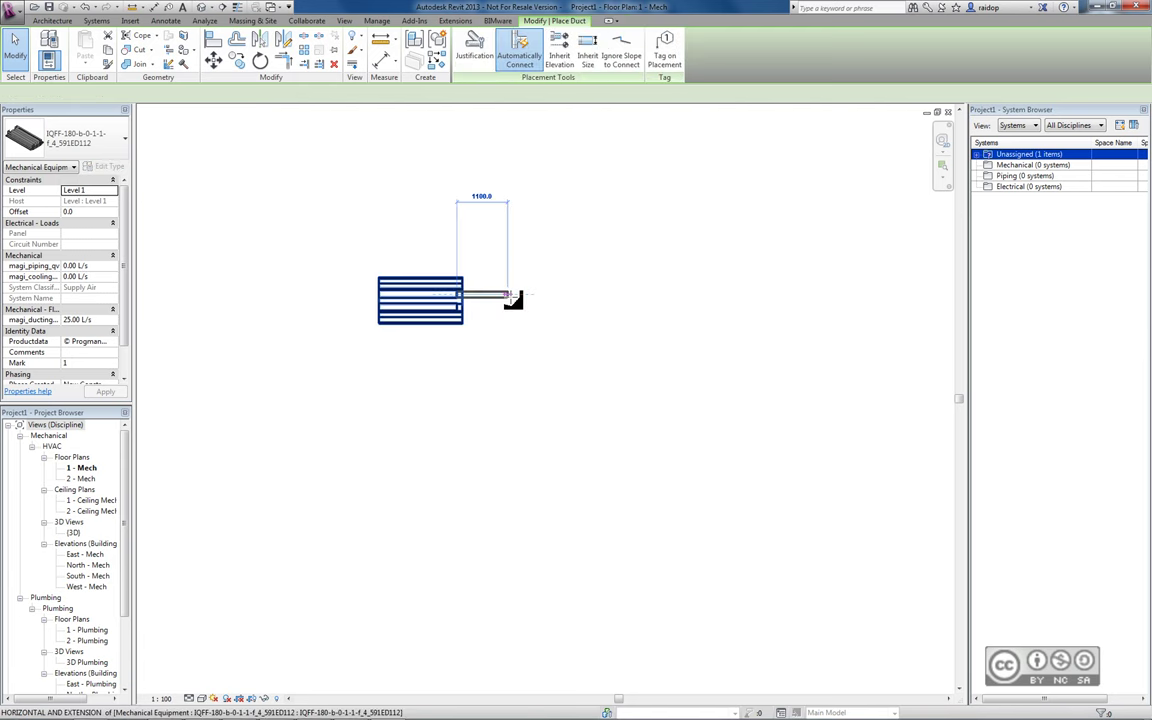
{"action": "left_click", "coordinate": [577, 297]}
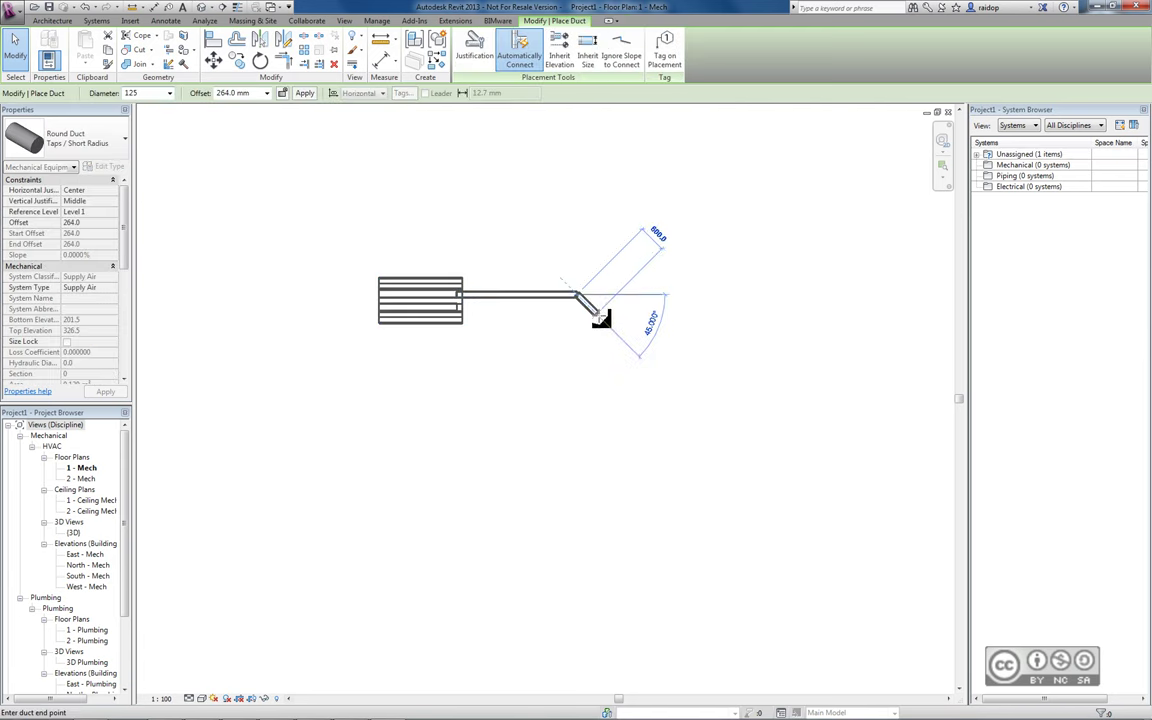
{"action": "key", "text": "Escape"}
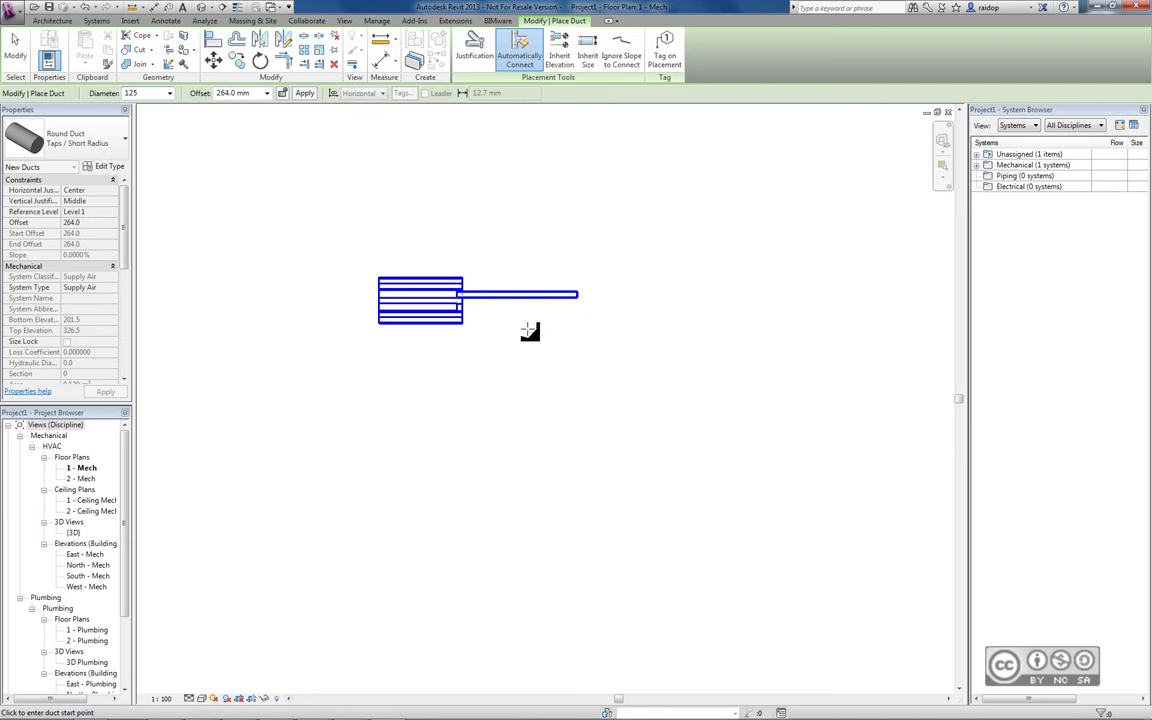
Check the beam and duct from above in the 3D view, then return to 1 - Mech
{"action": "left_click", "coordinate": [203, 7]}
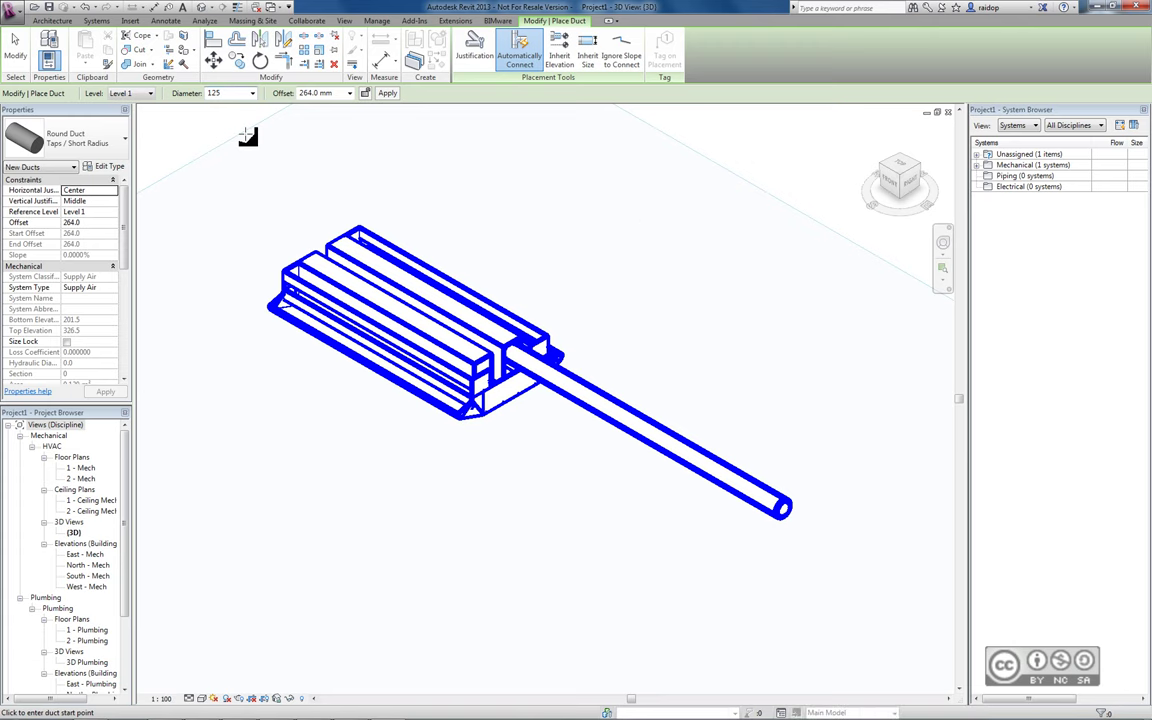
{"action": "left_click", "coordinate": [899, 166]}
{"action": "double_click", "coordinate": [81, 467]}
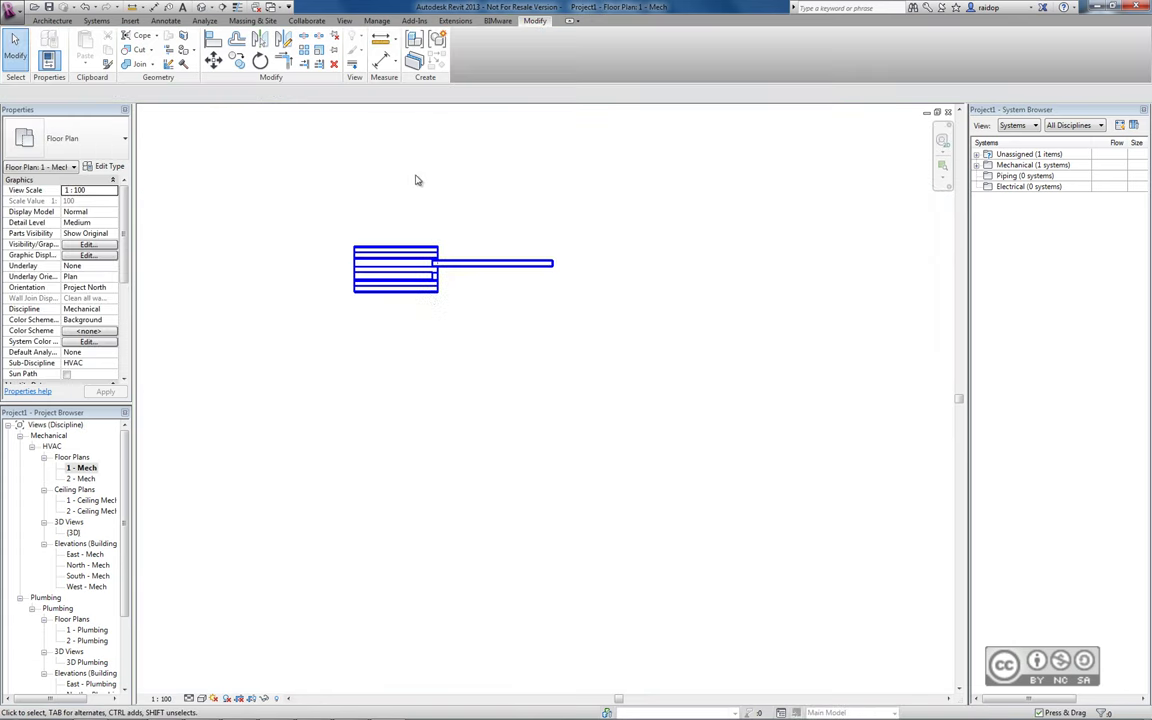
{"action": "left_click", "coordinate": [414, 20]}
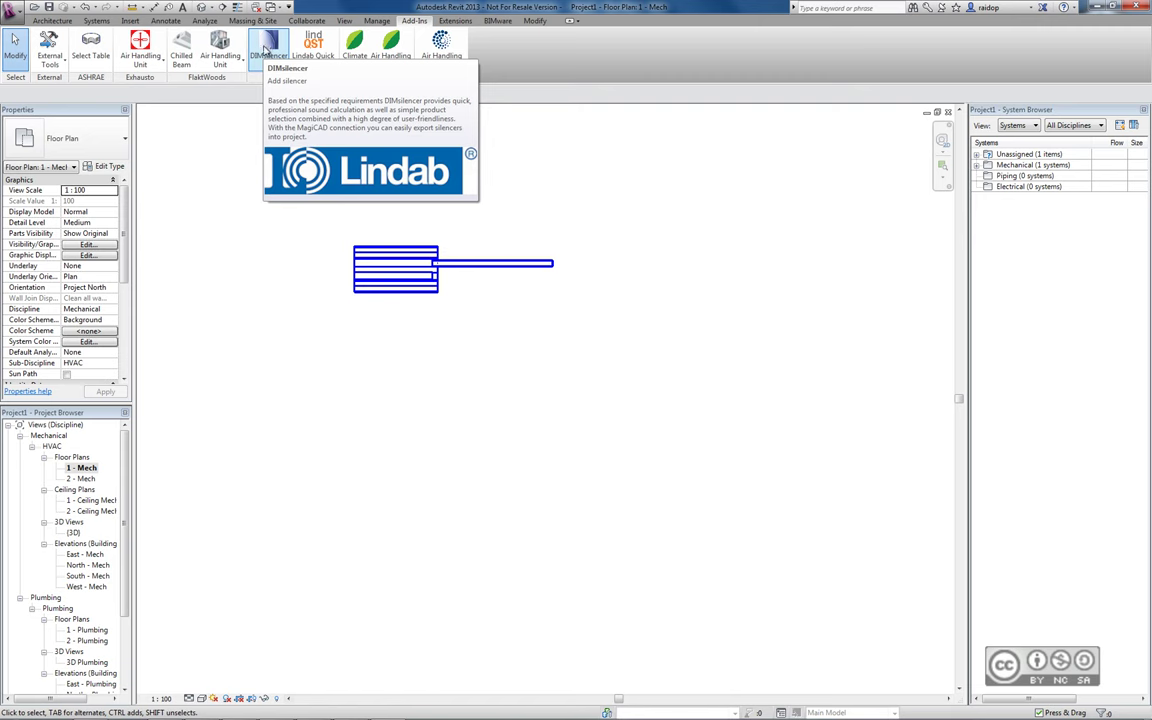
Draw a separate duct below the beam and fit a Lindab KVAp-125-300-1 silencer at its midpoint
{"action": "left_click", "coordinate": [92, 21]}
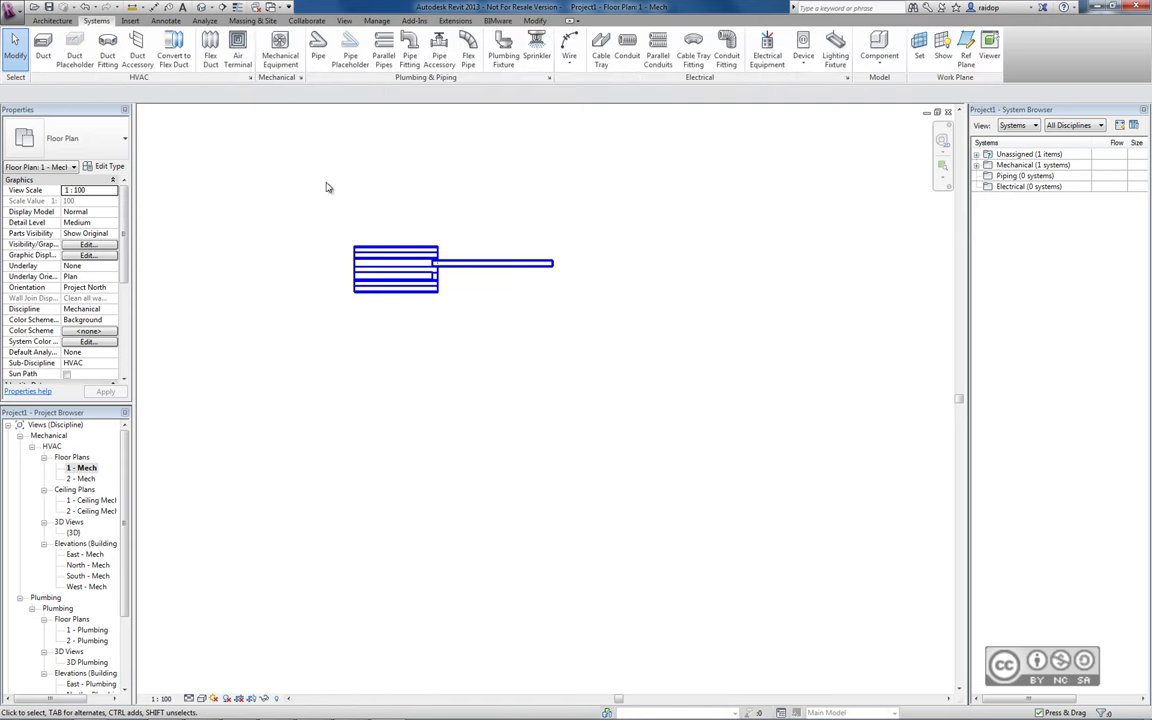
{"action": "key", "text": "Escape"}
{"action": "key", "text": "Escape"}
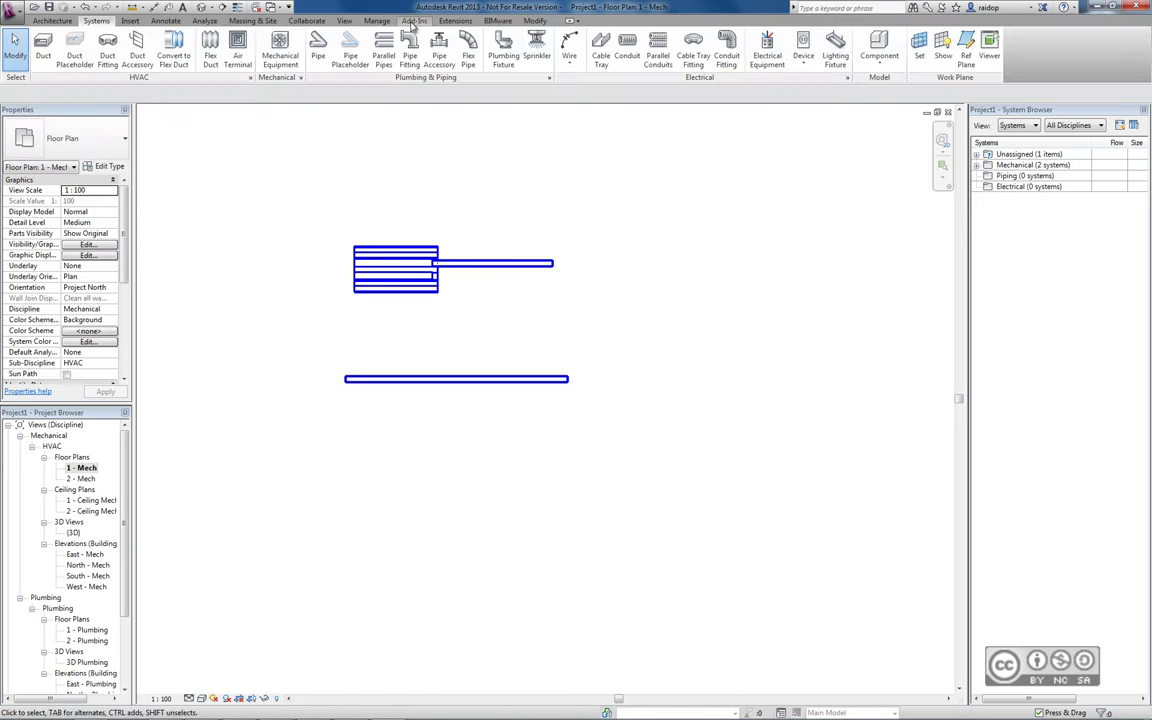
{"action": "left_click", "coordinate": [413, 21]}
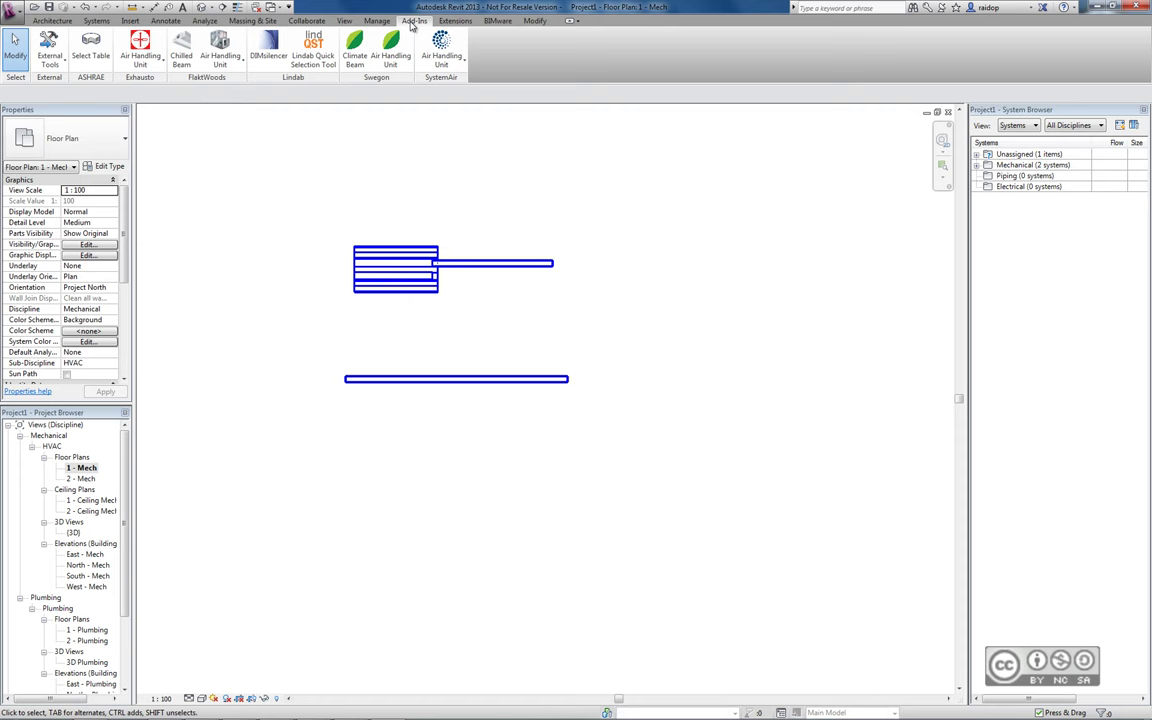
{"action": "left_click", "coordinate": [270, 45]}
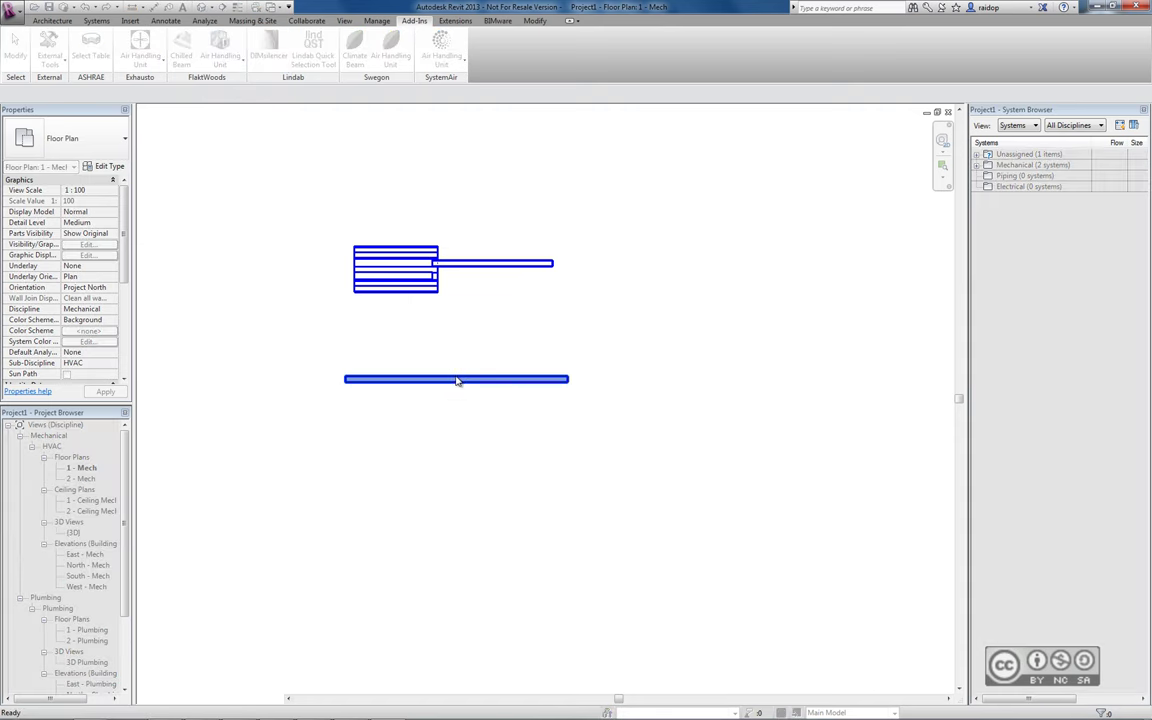
{"action": "left_click", "coordinate": [455, 377]}
{"action": "left_click_drag", "start_coordinate": [527, 188], "coordinate": [464, 190]}
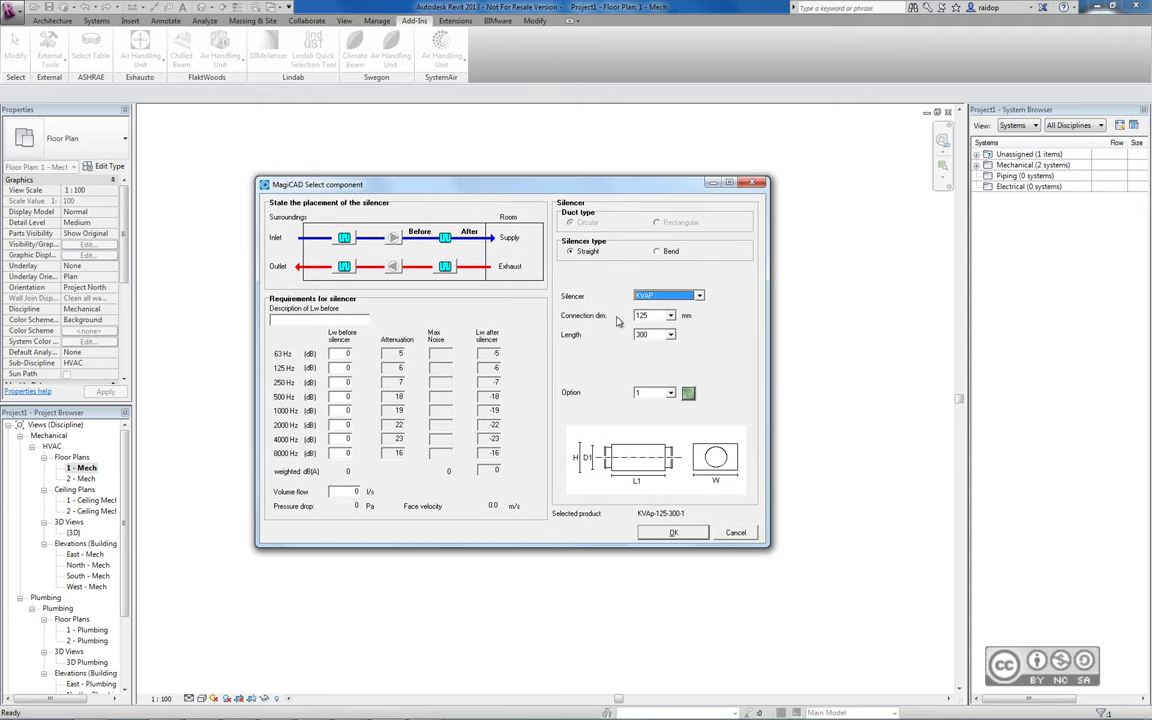
{"action": "left_click", "coordinate": [676, 533]}
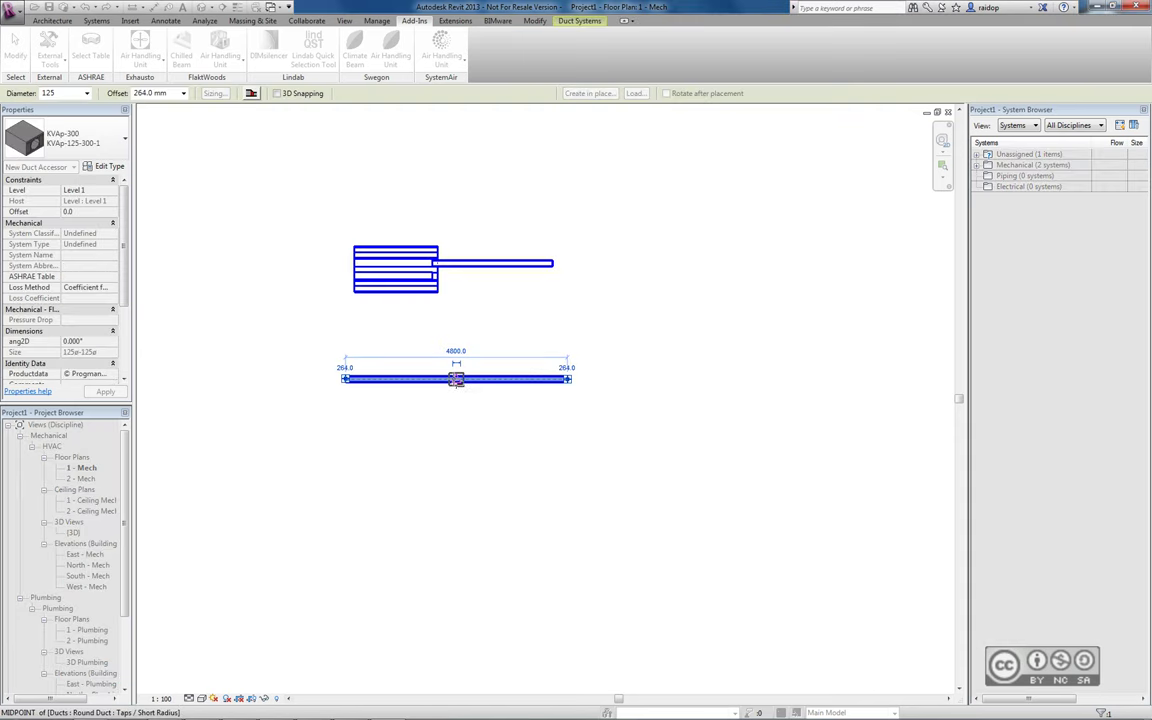
{"action": "left_click", "coordinate": [456, 379]}
{"action": "right_click", "coordinate": [305, 241]}
{"action": "left_click", "coordinate": [336, 247]}
{"action": "key", "text": "Escape"}
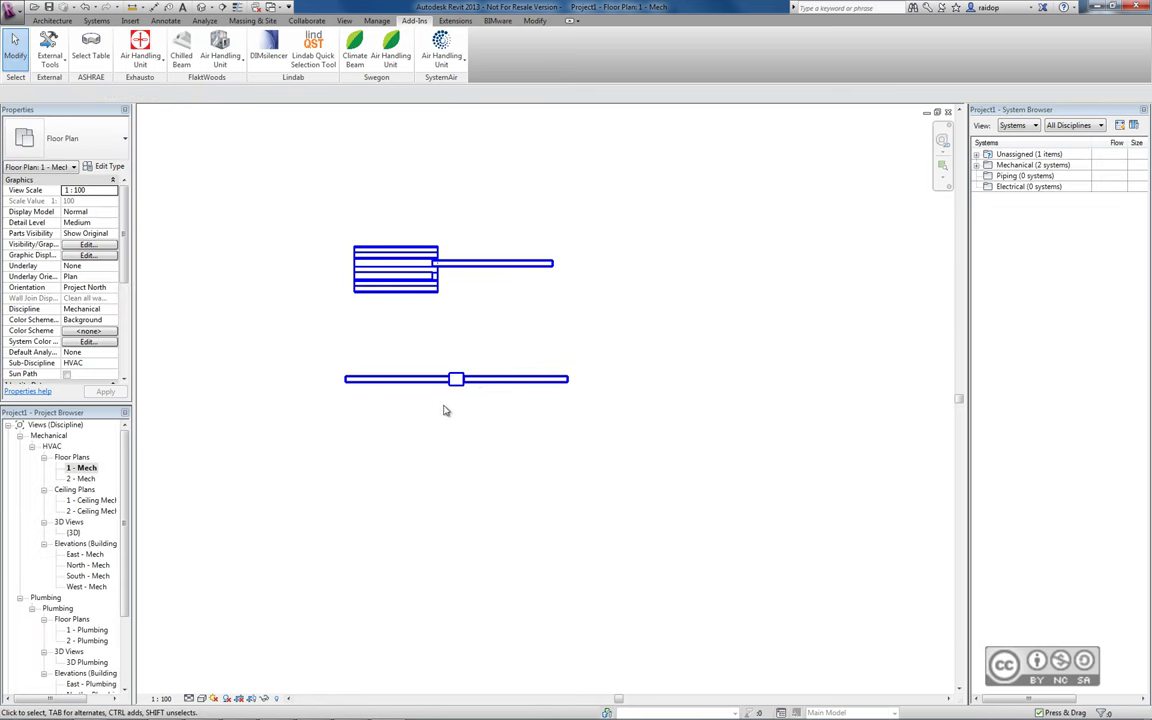
Inspect the KVAp-300 silencer in 3D, then return to and pan the 1 - Mech plan
{"action": "left_click", "coordinate": [201, 8]}
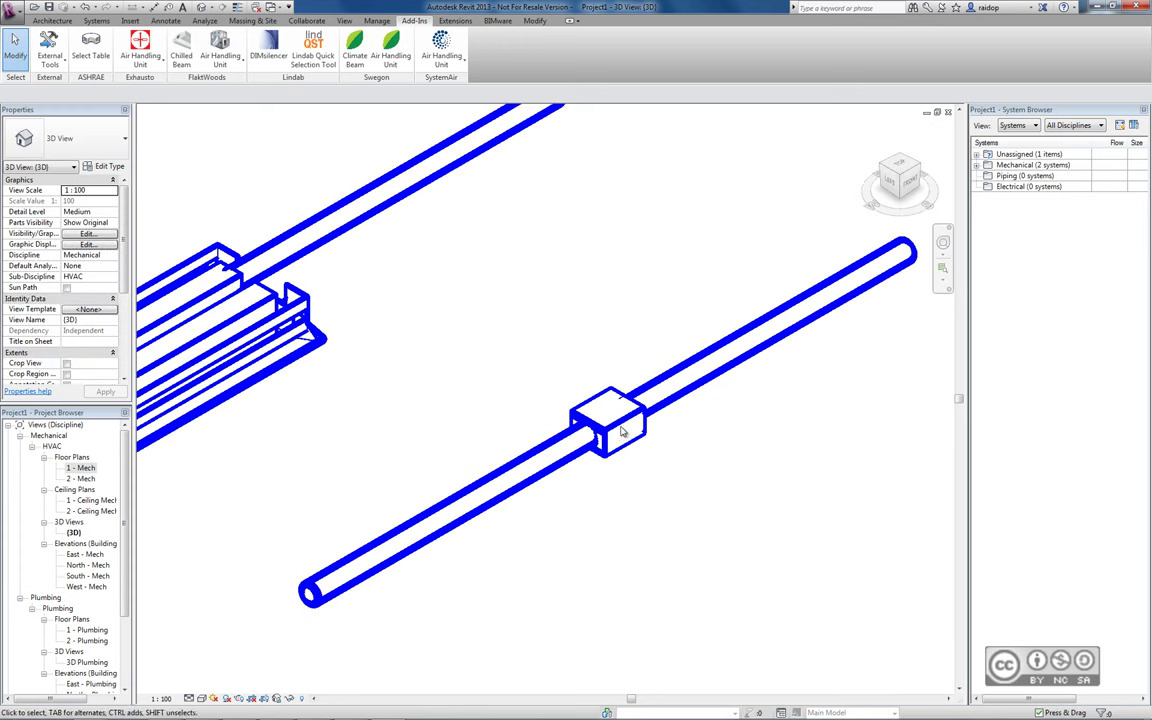
{"action": "left_click", "coordinate": [620, 425]}
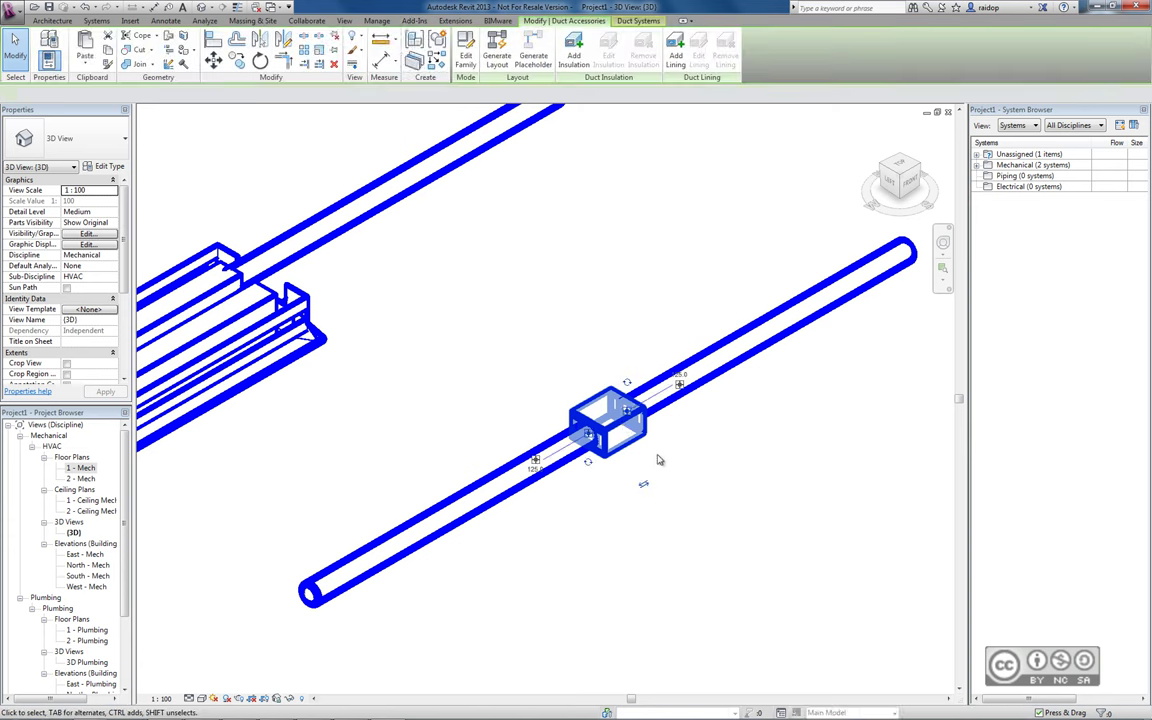
{"action": "scroll", "coordinate": [110, 280], "scroll_direction": "down", "scroll_amount": 5}
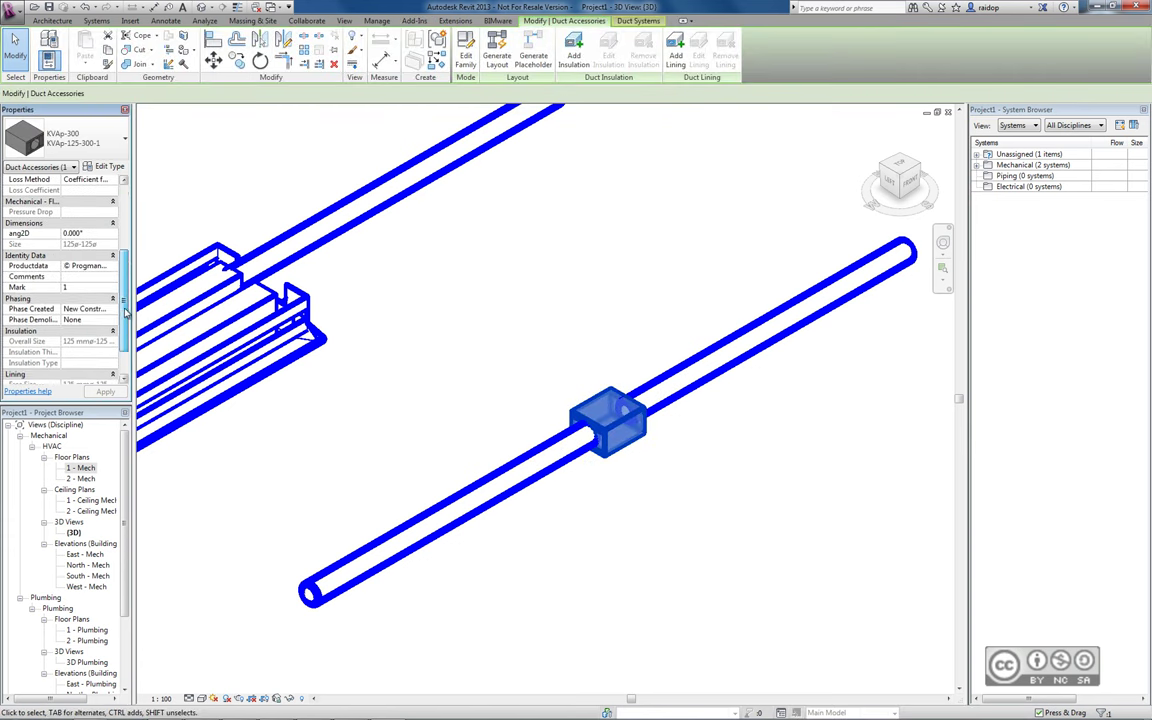
{"action": "scroll", "coordinate": [128, 300], "scroll_direction": "up", "scroll_amount": 5}
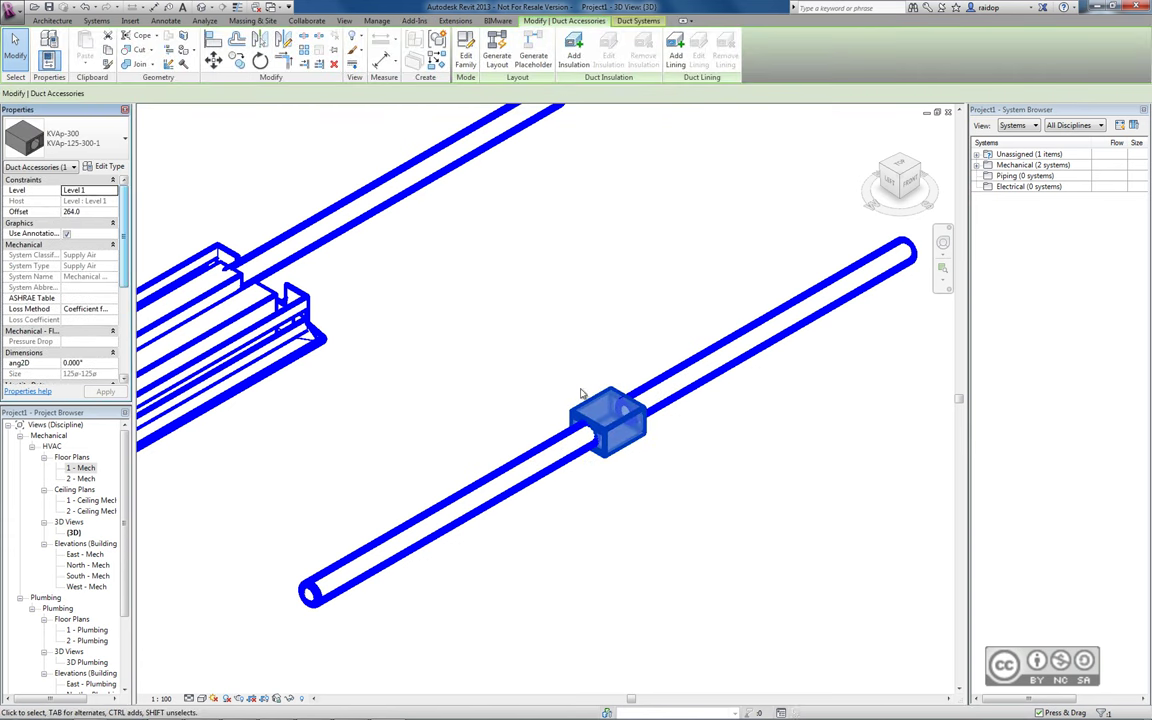
{"action": "left_click", "coordinate": [625, 319]}
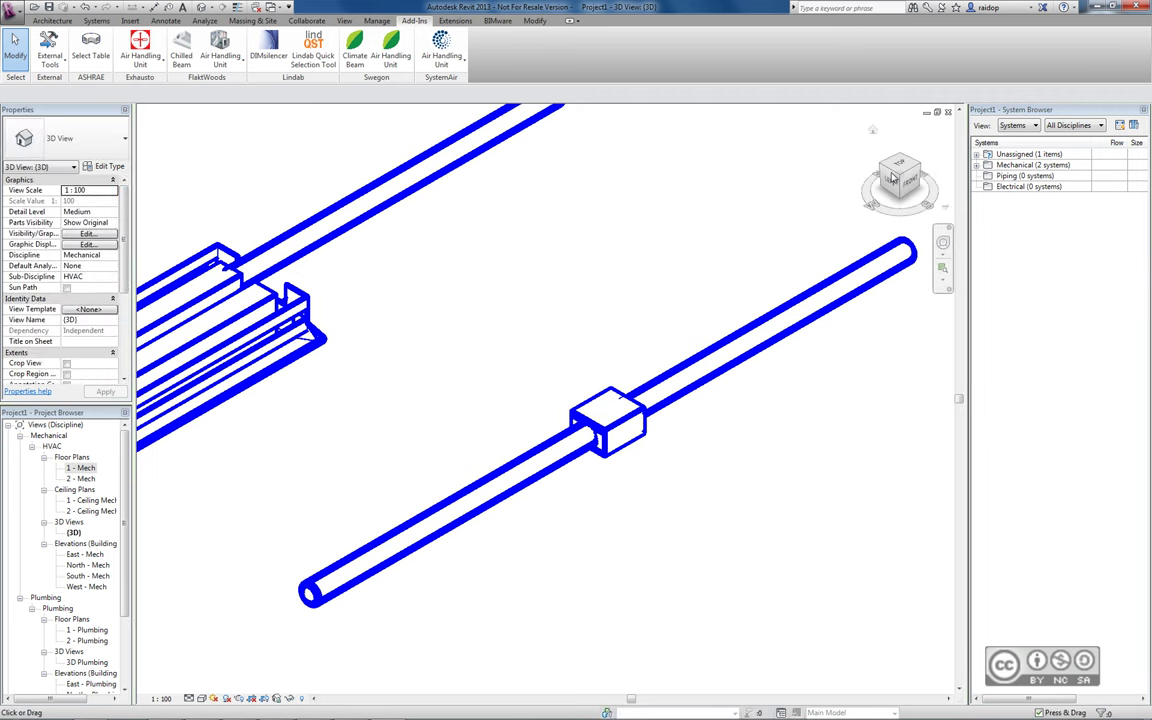
{"action": "key", "text": "ctrl+Tab"}
{"action": "middle_click_drag", "start_coordinate": [446, 294], "coordinate": [393, 241]}
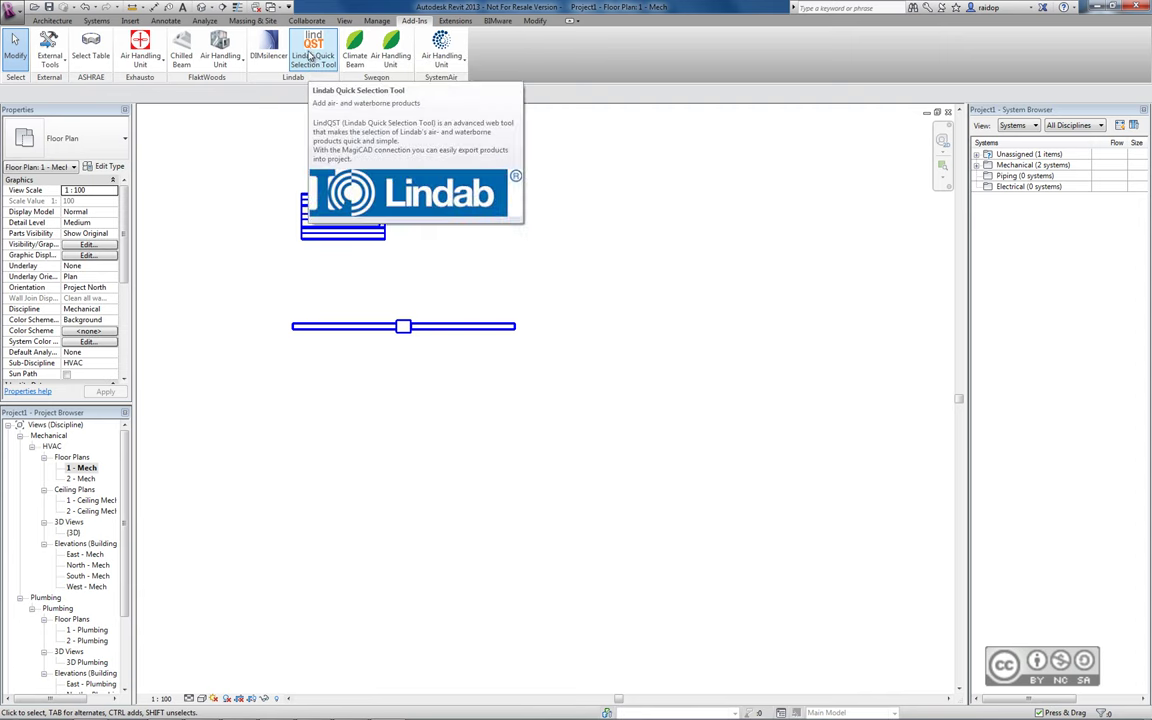
Select the Lindab CRL-125+MBB-125-125-S diffuser in the Quick Selection Tool and export it to MagiCAD
{"action": "left_click", "coordinate": [312, 47]}
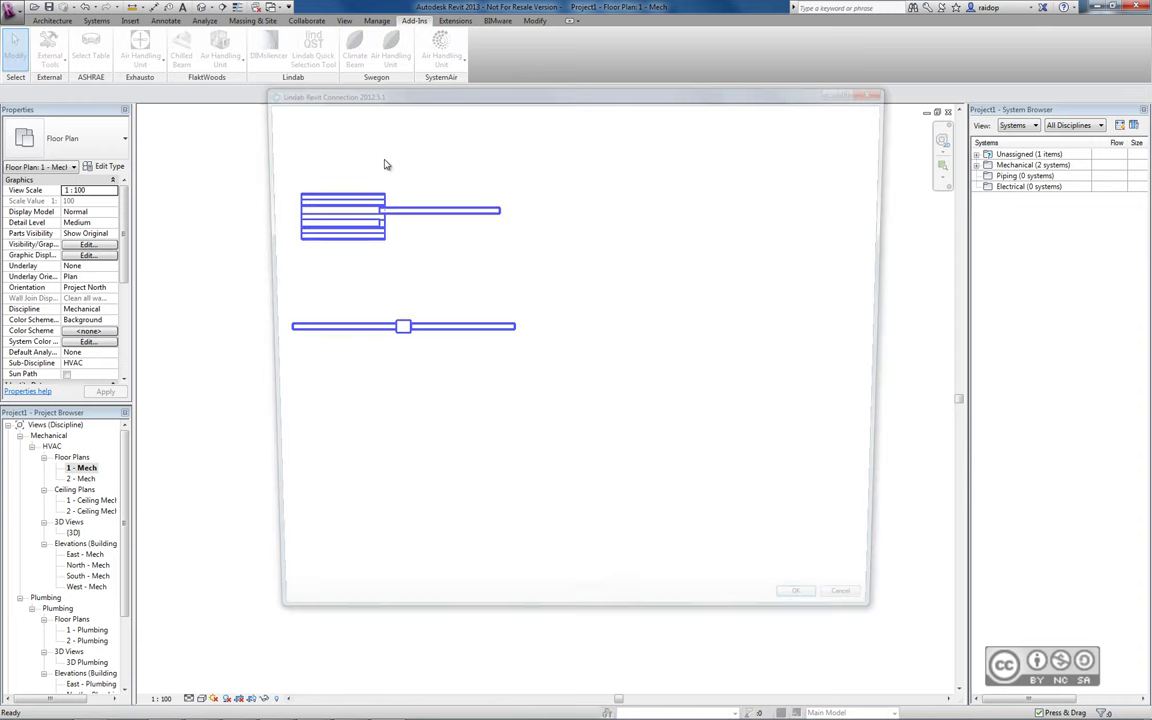
{"action": "left_click", "coordinate": [409, 404]}
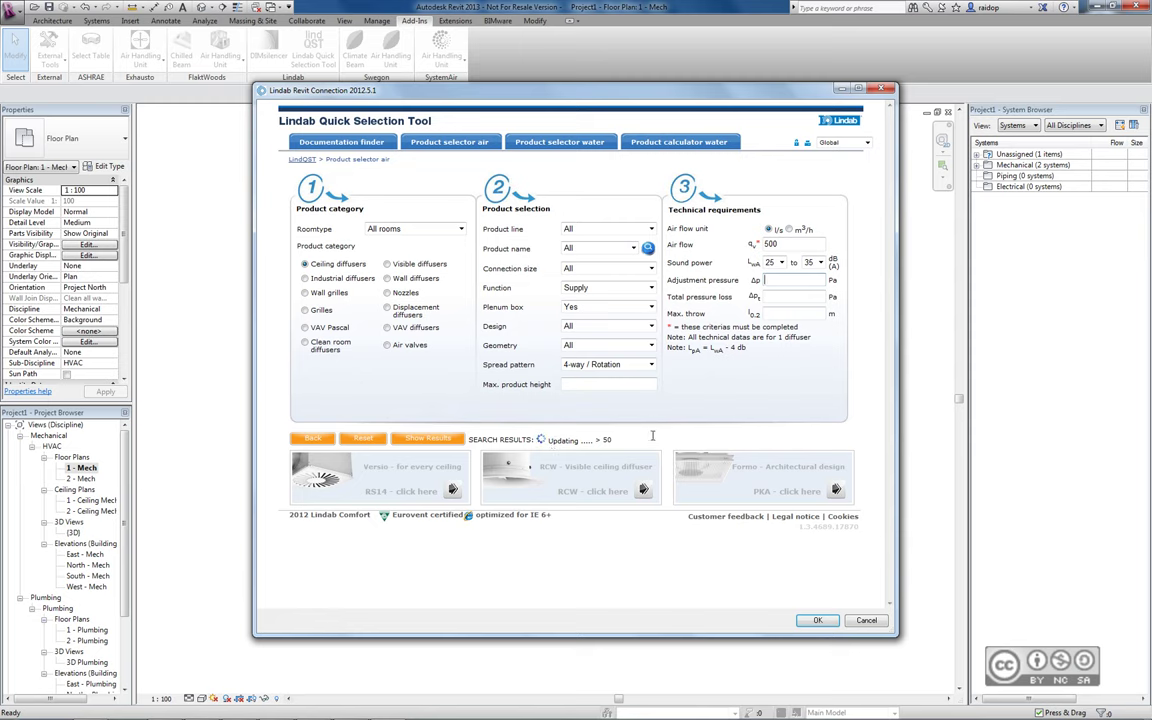
{"action": "left_click", "coordinate": [426, 439]}
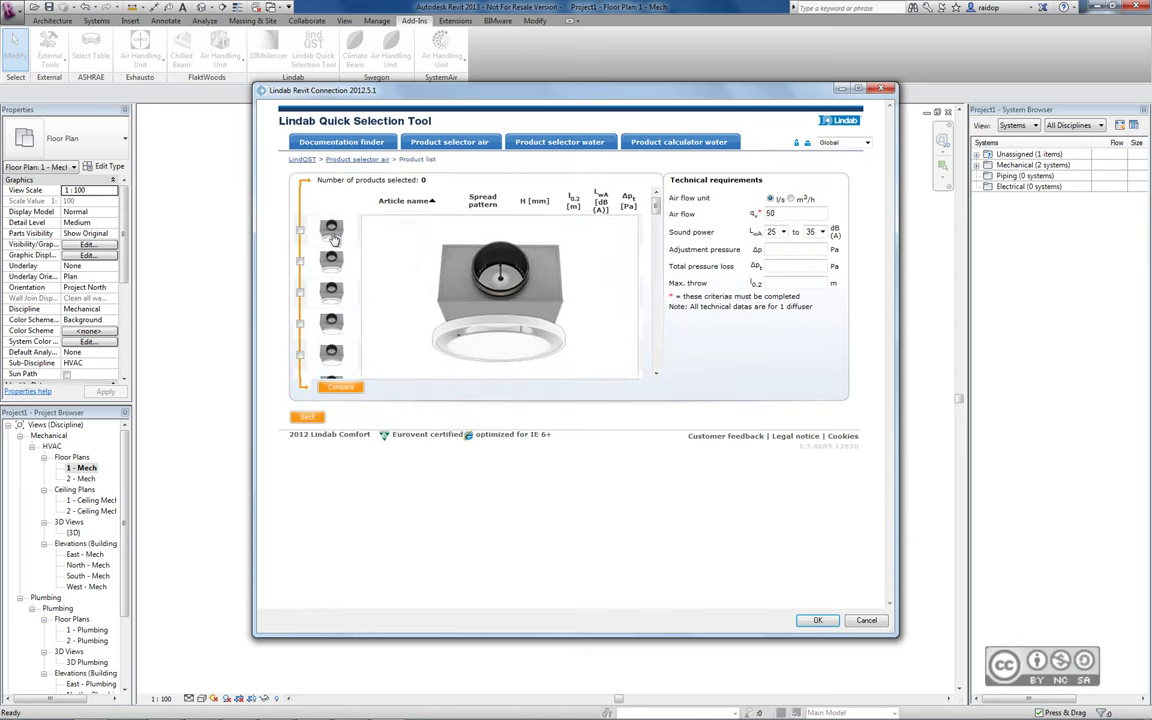
{"action": "left_click", "coordinate": [337, 232]}
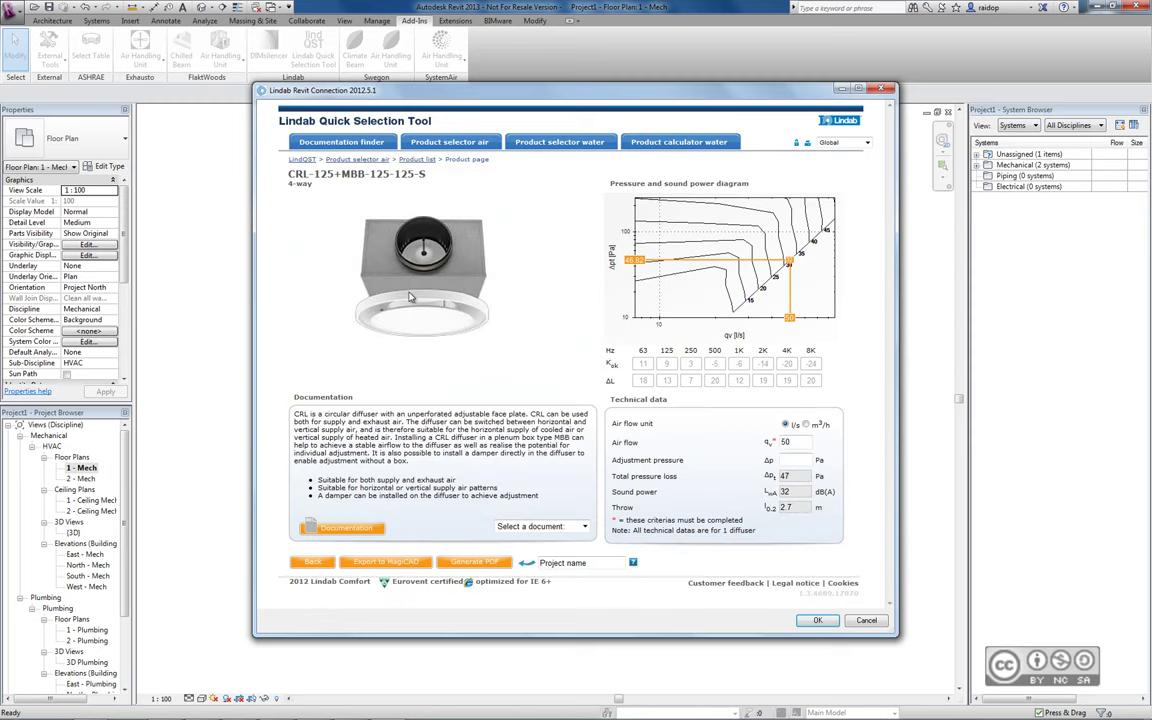
{"action": "left_click", "coordinate": [400, 565]}
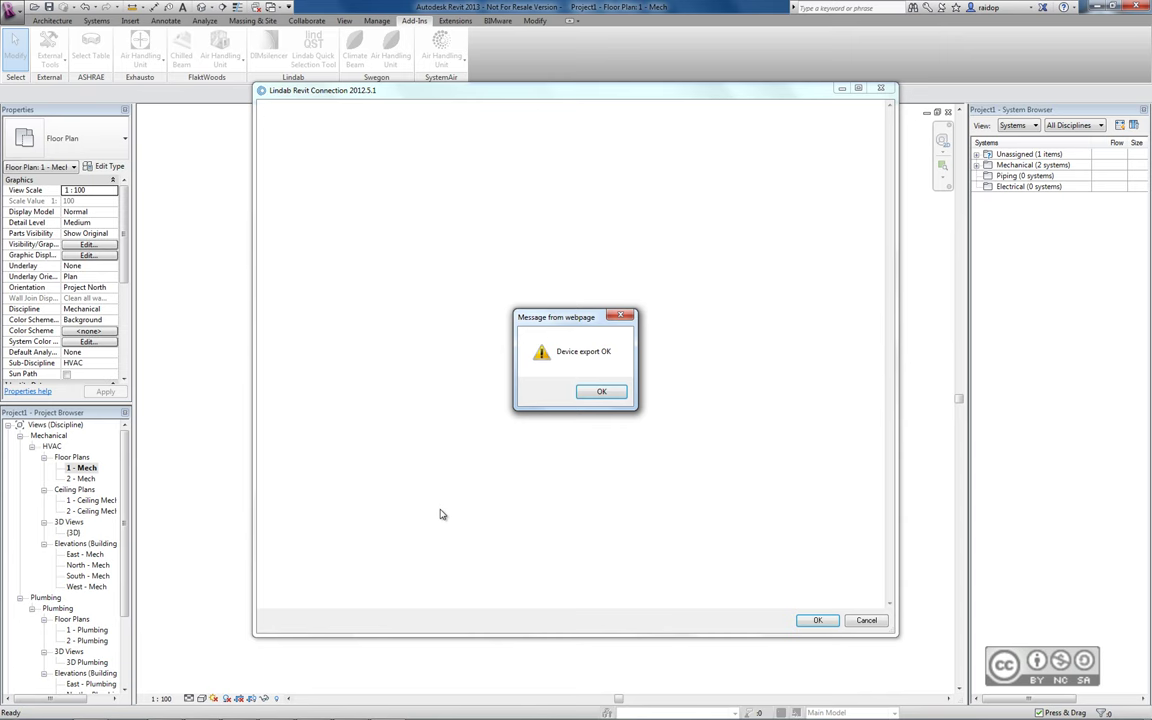
{"action": "left_click", "coordinate": [601, 391]}
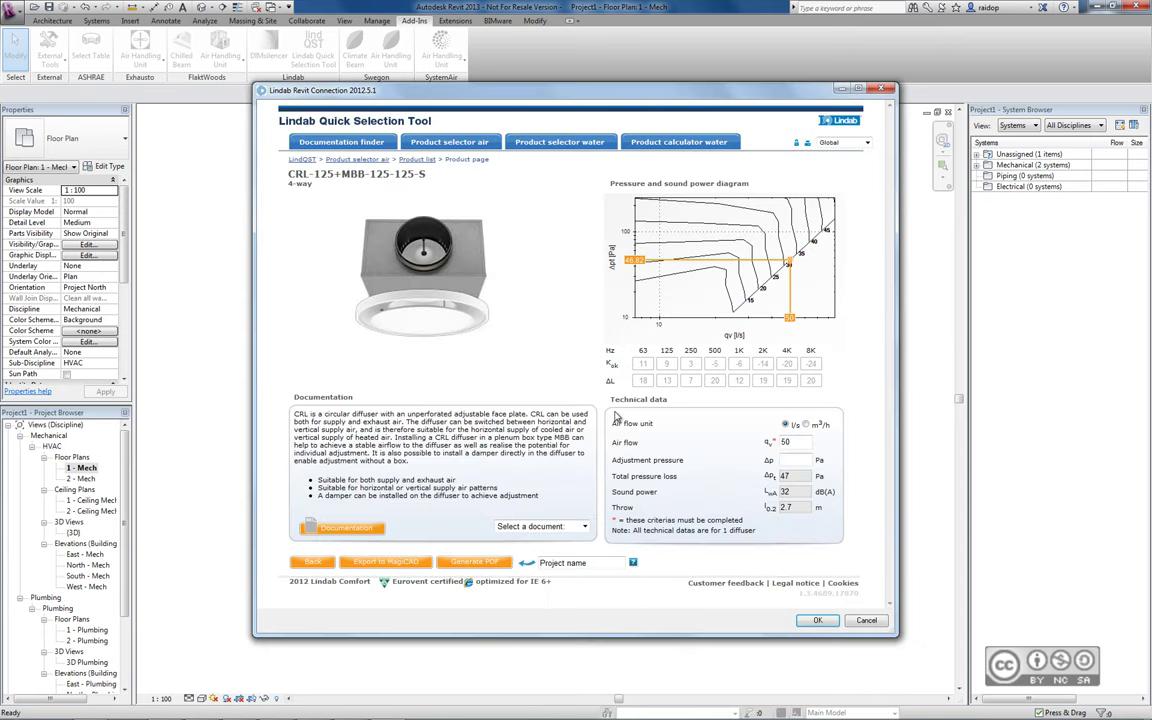
{"action": "left_click", "coordinate": [818, 621]}
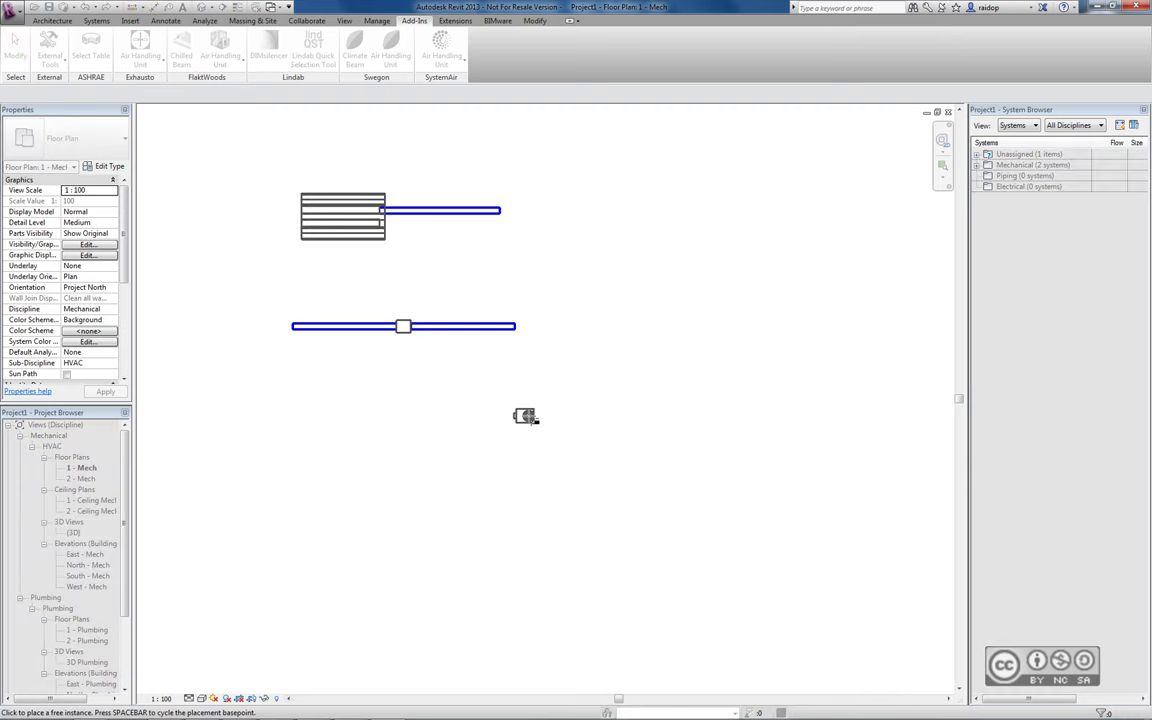
Place the diffuser below the ducts, check its 50 L/s flow, and inspect it in 3D
{"action": "left_click", "coordinate": [470, 427]}
{"action": "right_click", "coordinate": [518, 419]}
{"action": "left_click", "coordinate": [548, 429]}
{"action": "left_click", "coordinate": [470, 427]}
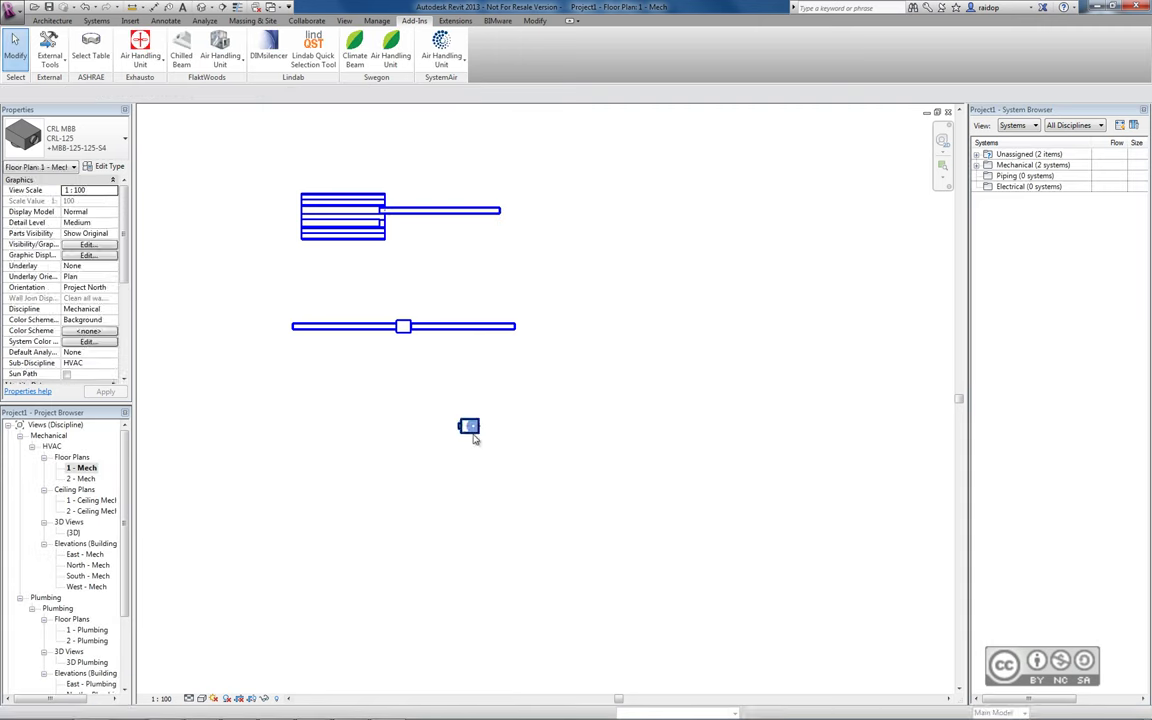
{"action": "left_click", "coordinate": [356, 410]}
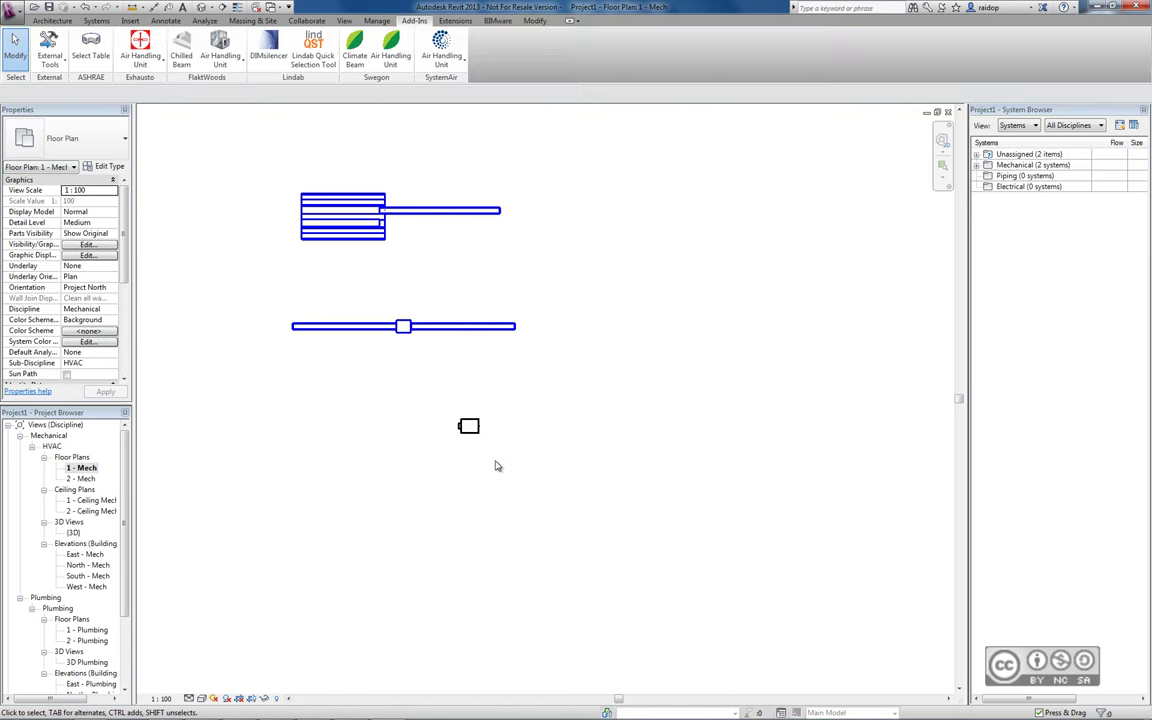
{"action": "left_click", "coordinate": [198, 7]}
{"action": "left_click", "coordinate": [717, 385]}
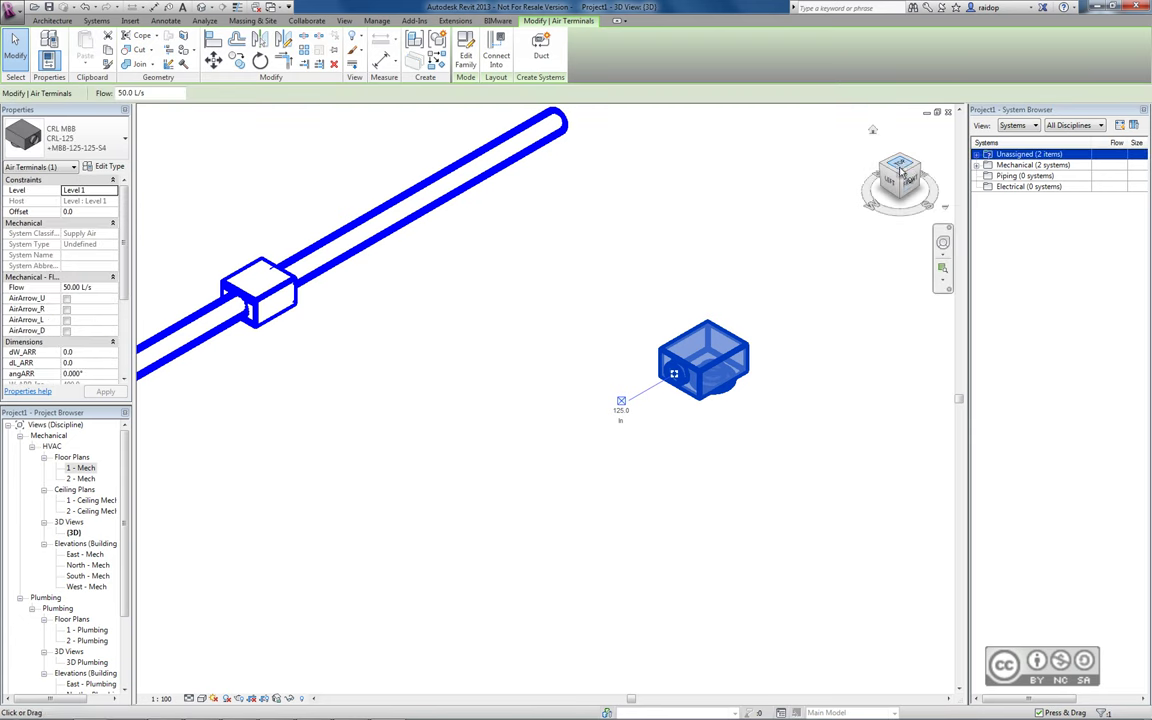
{"action": "left_click", "coordinate": [948, 112]}
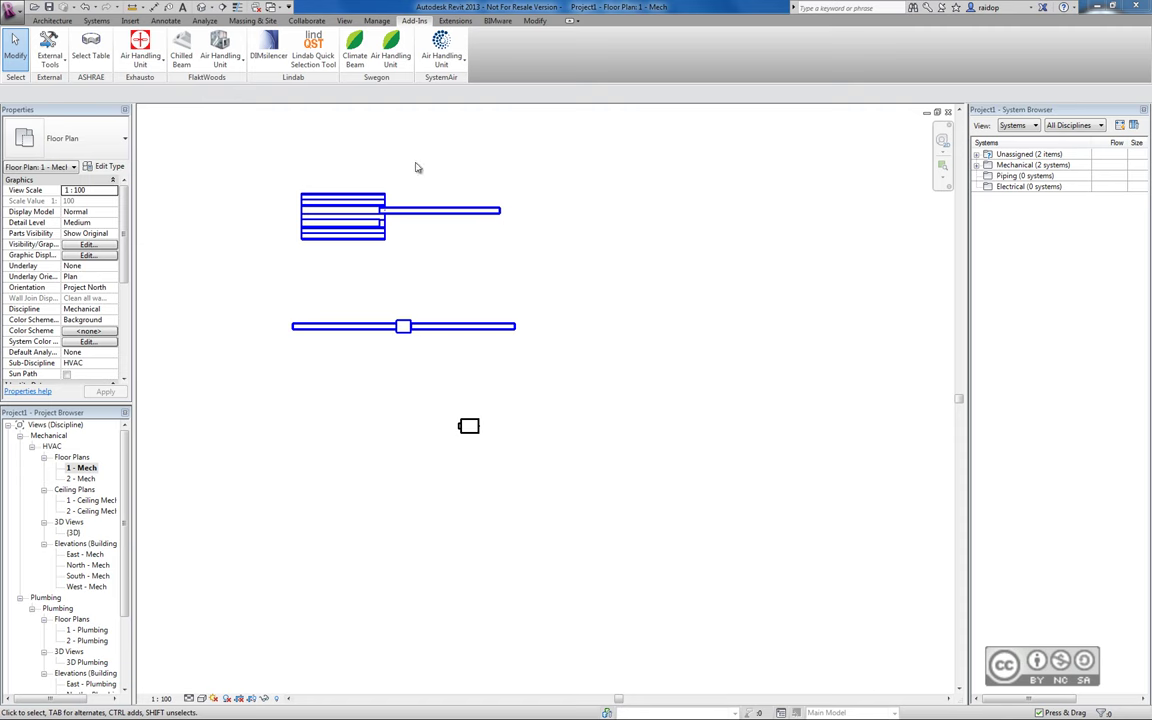
Name the Swegon project, pick GOLD SD D with the SD-D unit example, and export it
{"action": "left_click", "coordinate": [392, 52]}
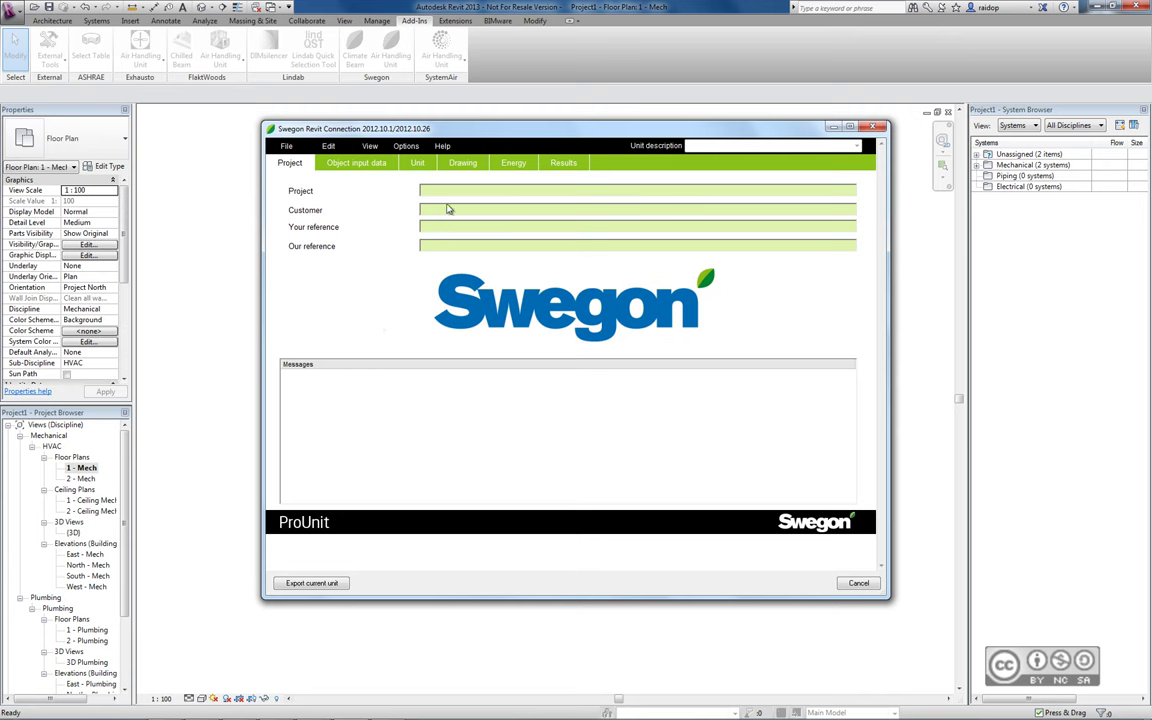
{"action": "type", "text": "project"}
{"action": "left_click", "coordinate": [418, 163]}
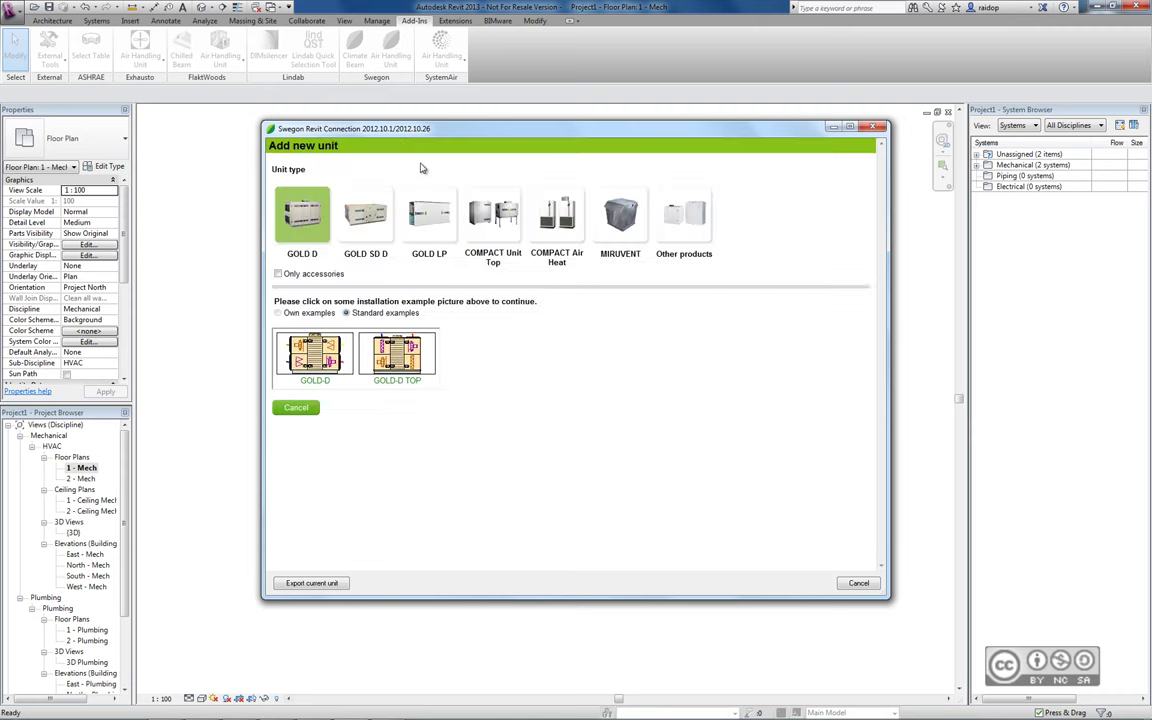
{"action": "left_click", "coordinate": [340, 207]}
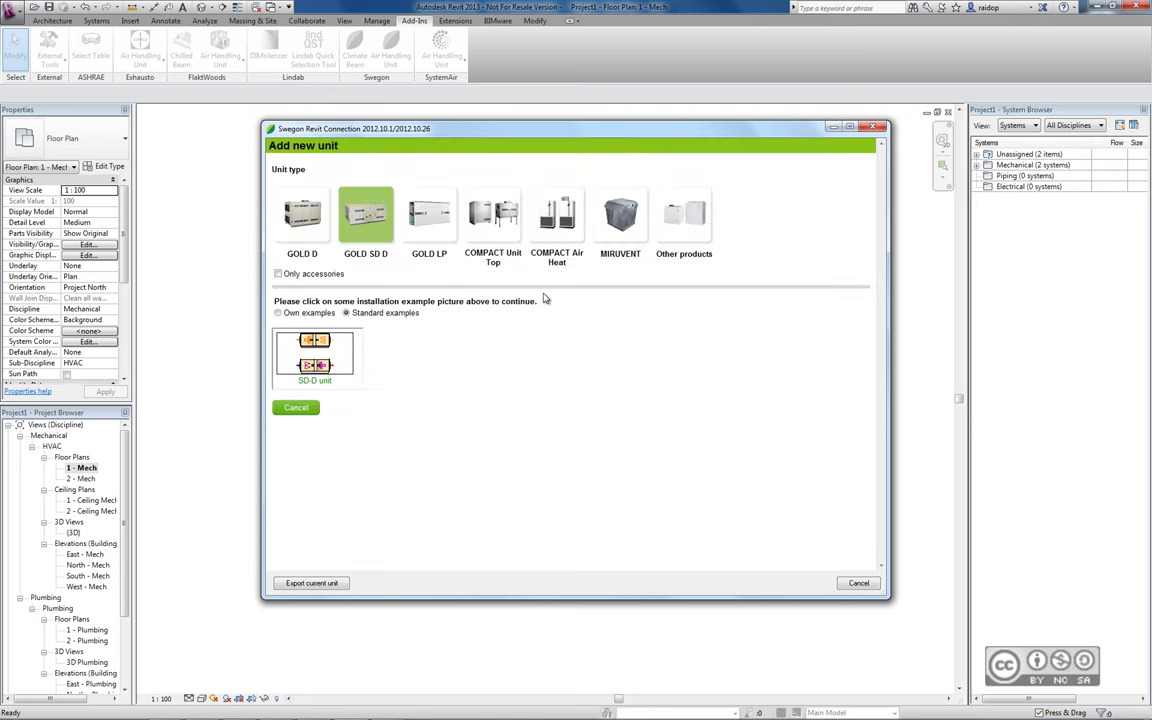
{"action": "left_click", "coordinate": [314, 355]}
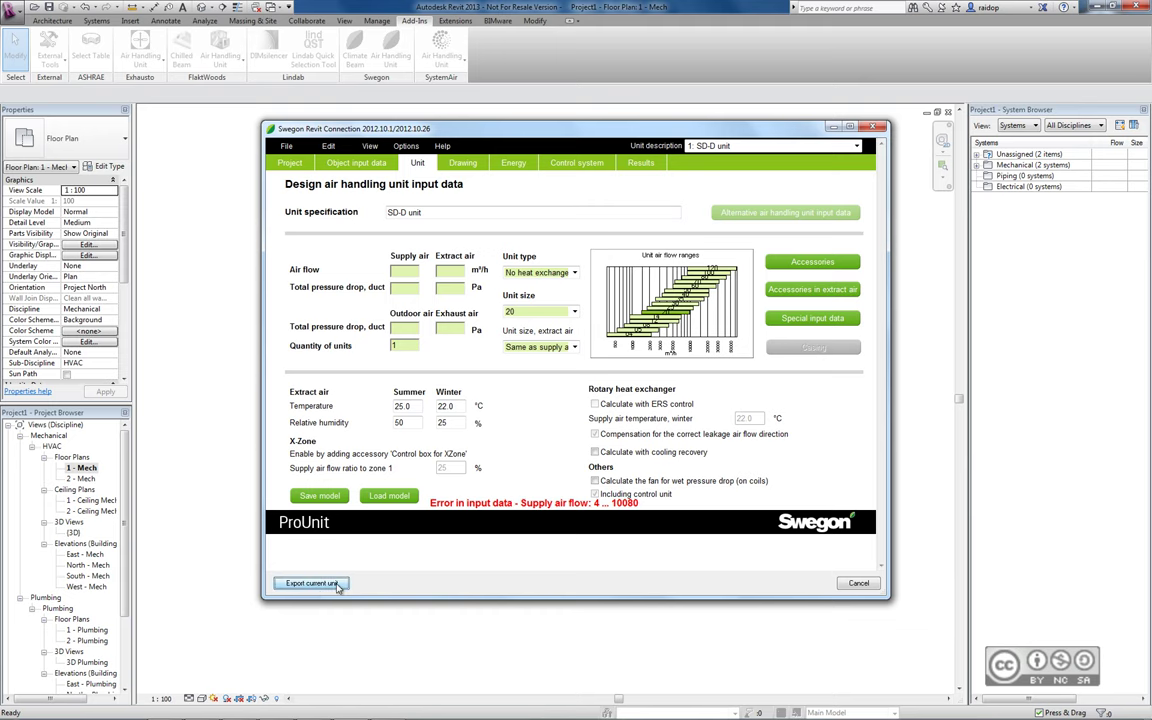
{"action": "left_click", "coordinate": [314, 587]}
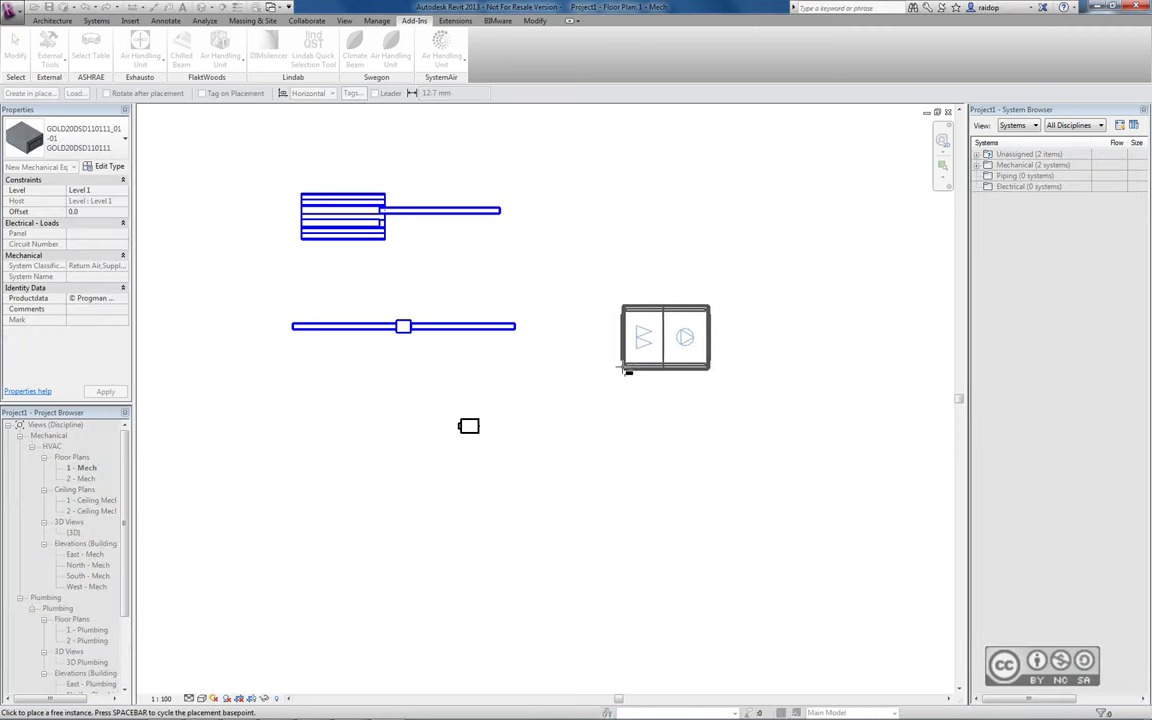
Place the GOLD SD D unit right of the ducts, assigned to Mechanical Supply Air 1
{"action": "left_click", "coordinate": [622, 298]}
{"action": "right_click", "coordinate": [566, 238]}
{"action": "left_click", "coordinate": [599, 247]}
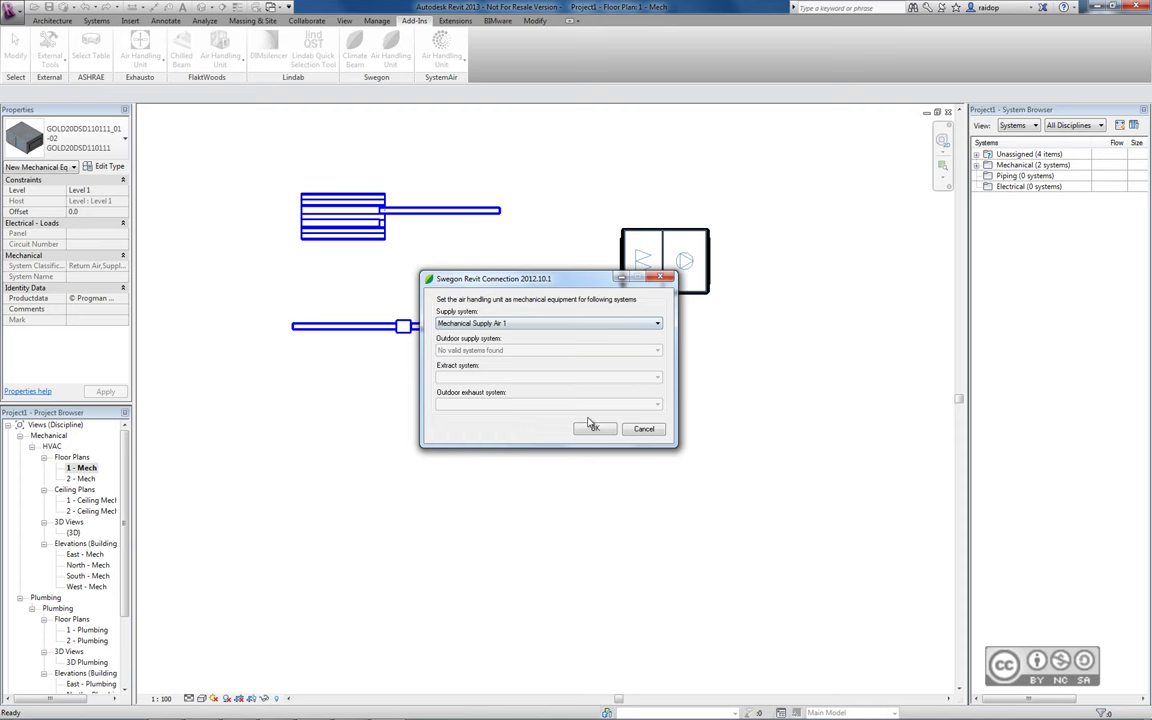
{"action": "left_click", "coordinate": [594, 428]}
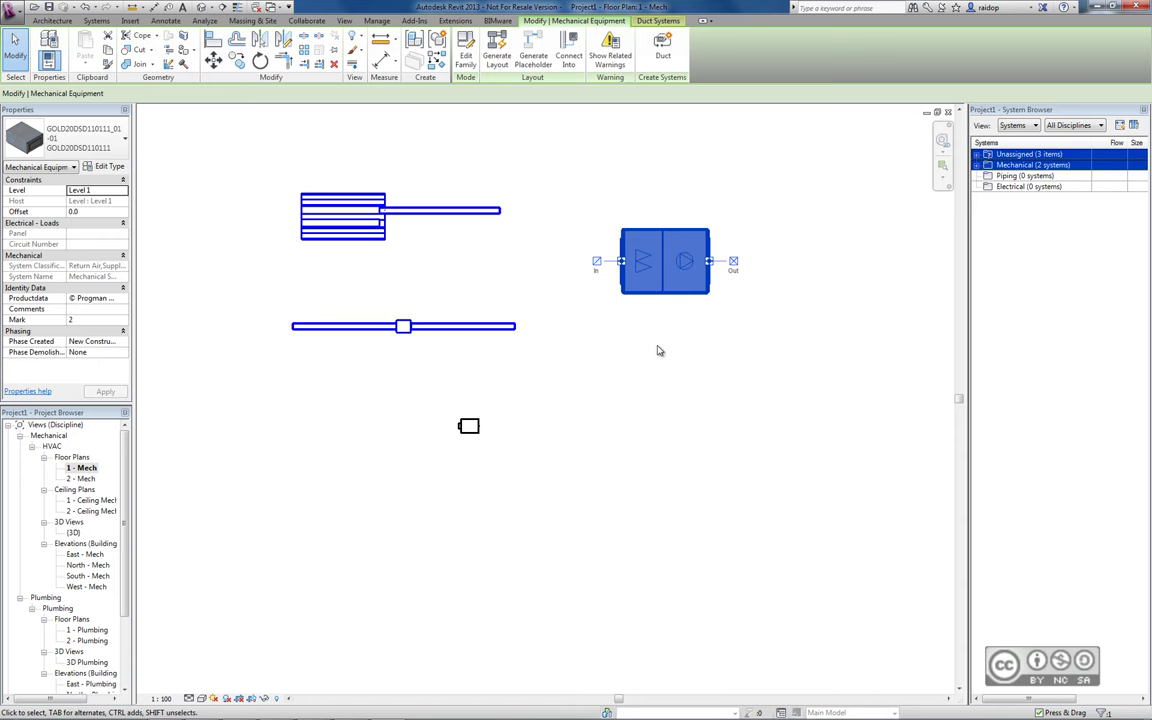
Draw a 1000 × 400 return air duct from the unit in 3D, then return to 1 - Mech
{"action": "left_click", "coordinate": [197, 7]}
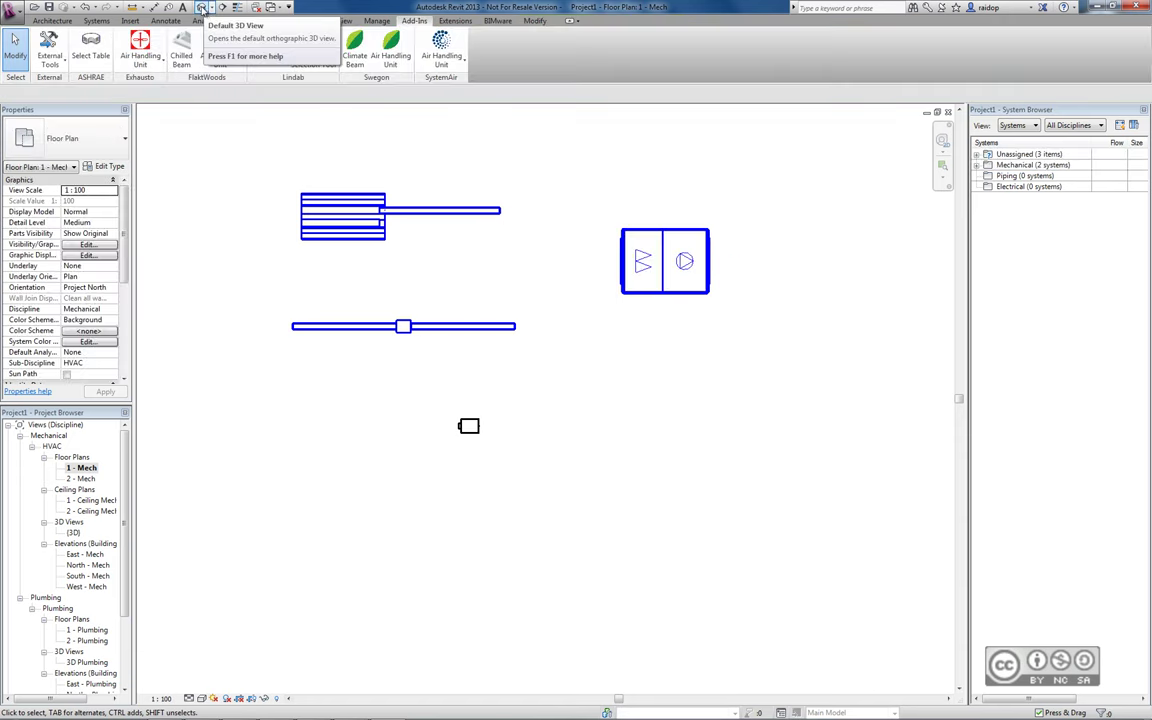
{"action": "scroll", "coordinate": [641, 379], "scroll_direction": "up", "scroll_amount": 5}
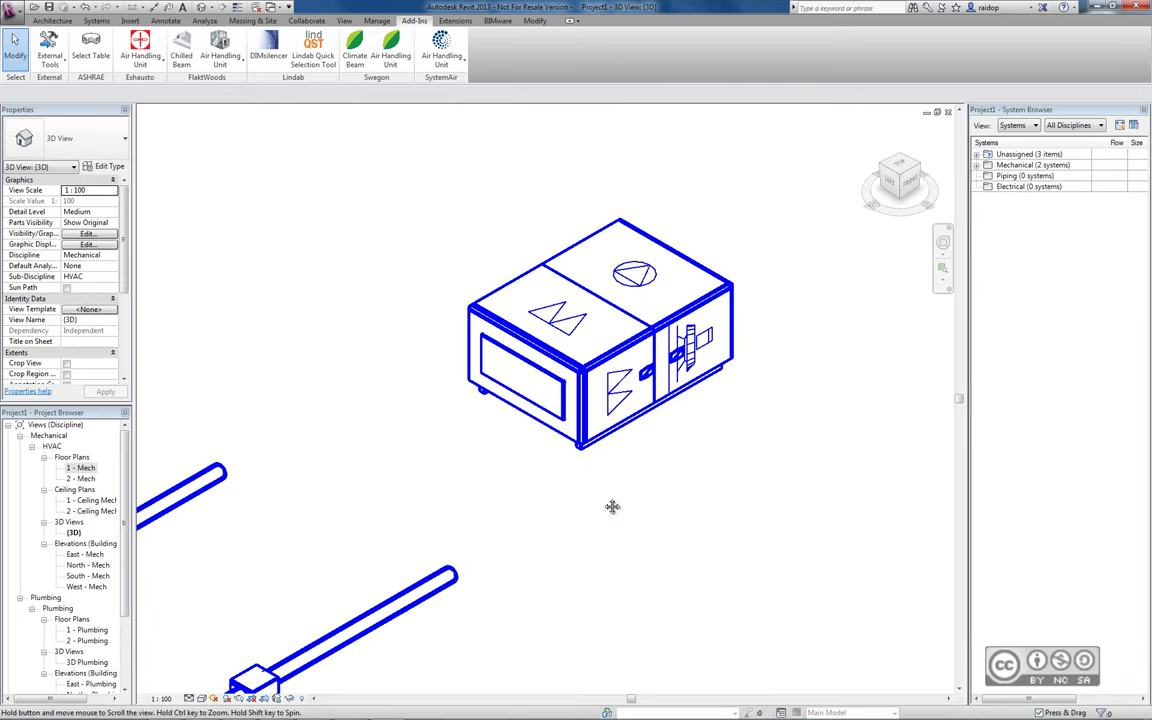
{"action": "left_click_drag", "start_coordinate": [612, 504], "coordinate": [471, 442]}
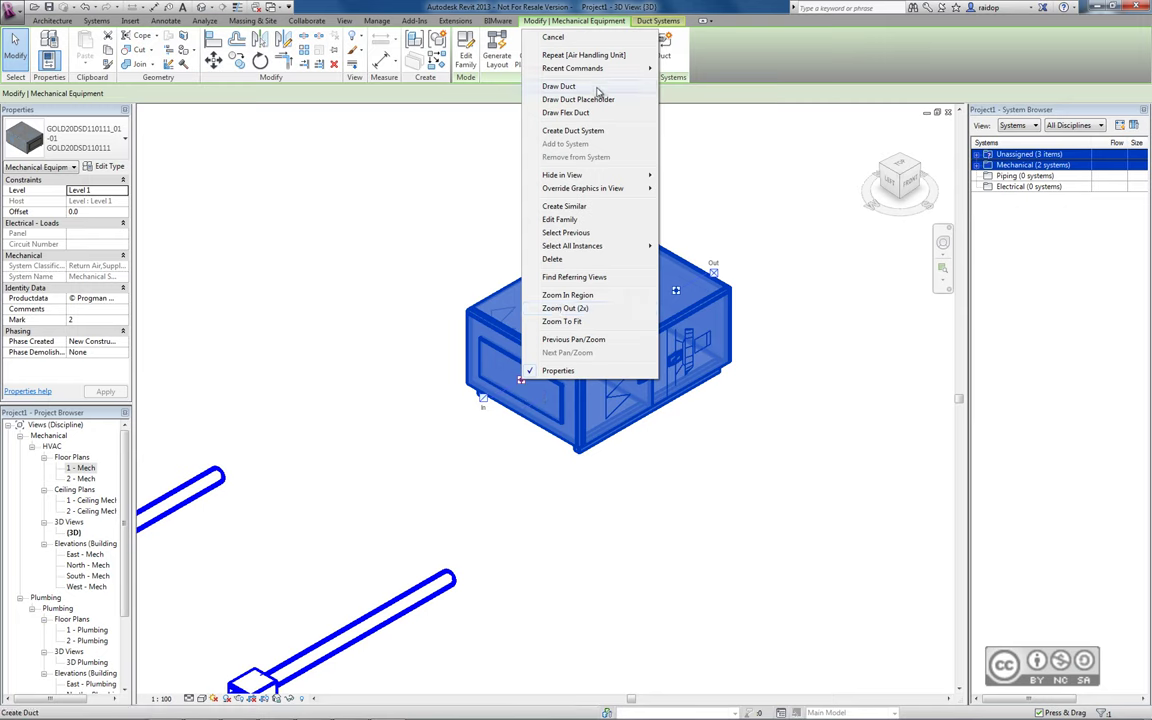
{"action": "left_click", "coordinate": [558, 86]}
{"action": "left_click", "coordinate": [384, 526]}
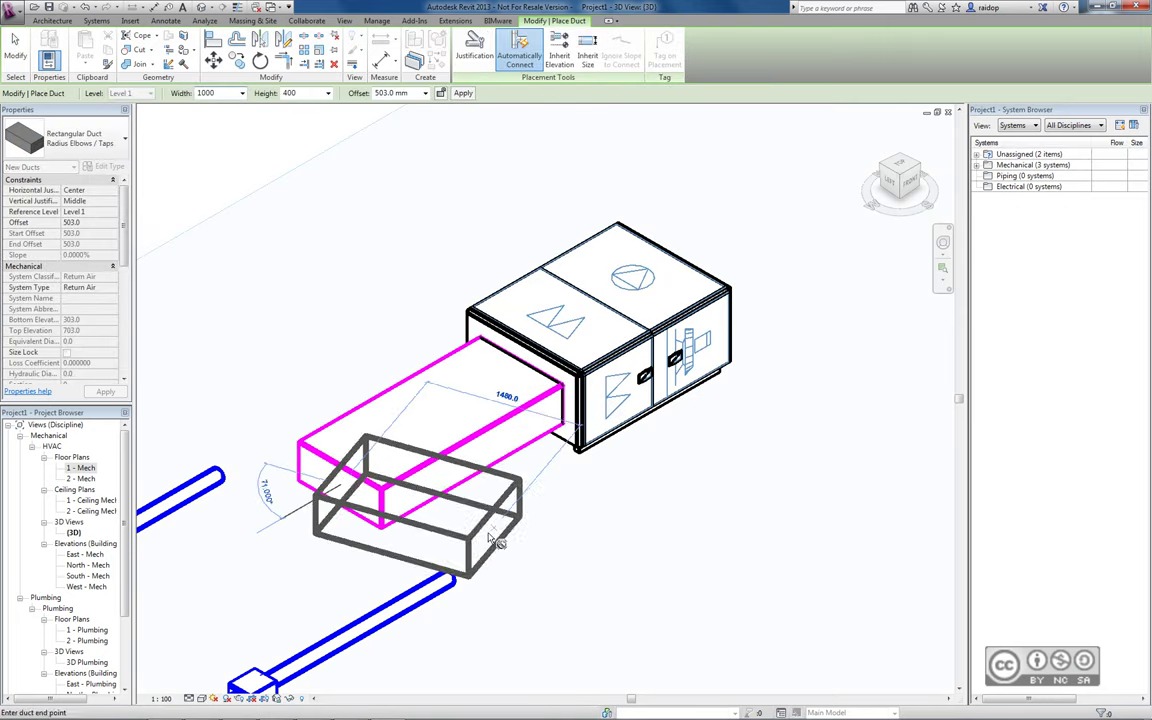
{"action": "key", "text": "Escape"}
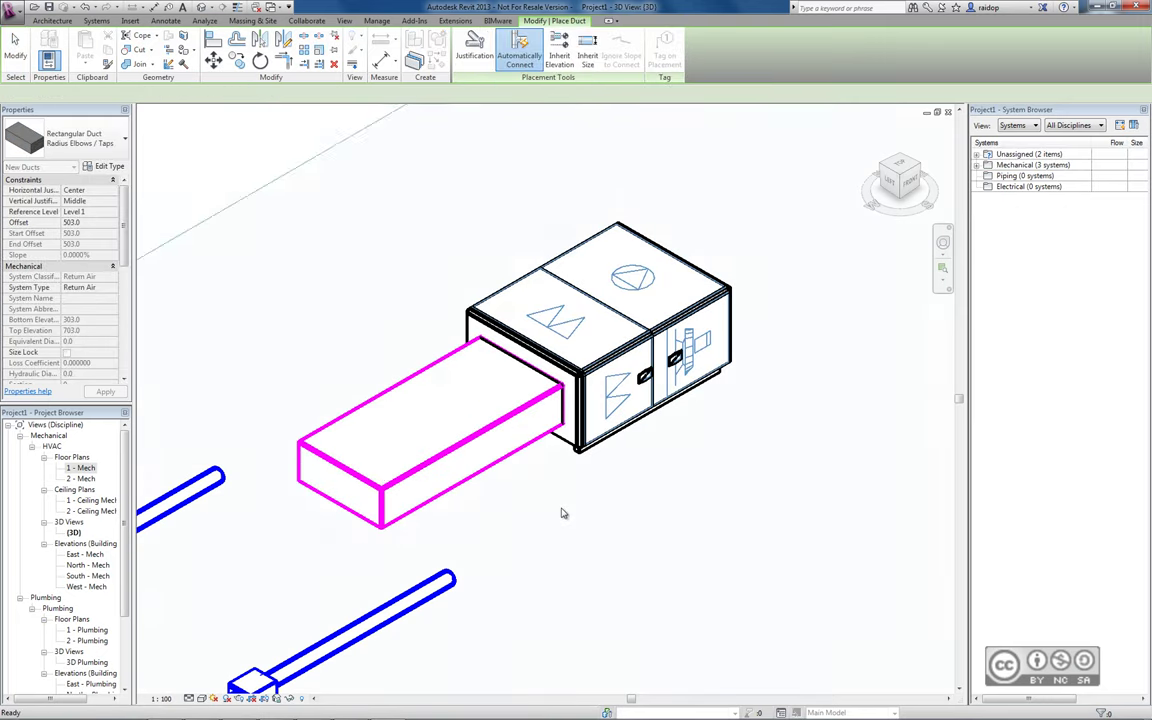
{"action": "key", "text": "Escape"}
{"action": "key", "text": "ctrl+Tab"}
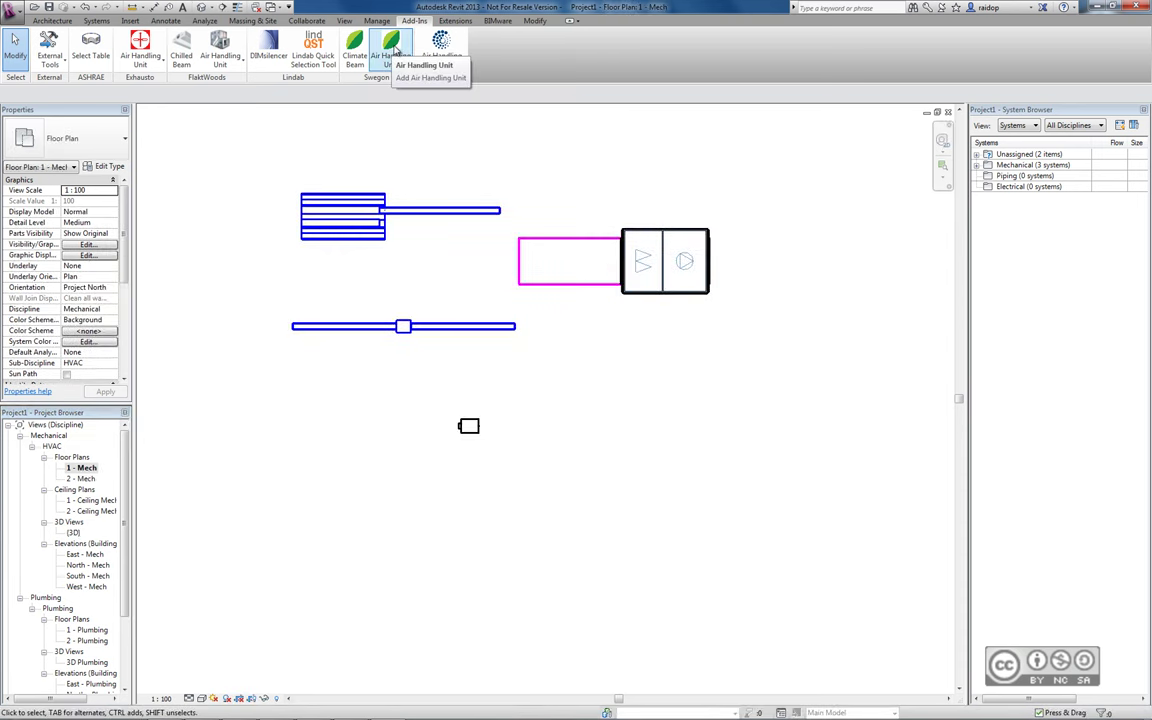
In ProSelect, find the PACIFIC a 1794-1600-B-LF-100-6M/6M beam, add it to the product list and export it to Revit
{"action": "left_click", "coordinate": [355, 45]}
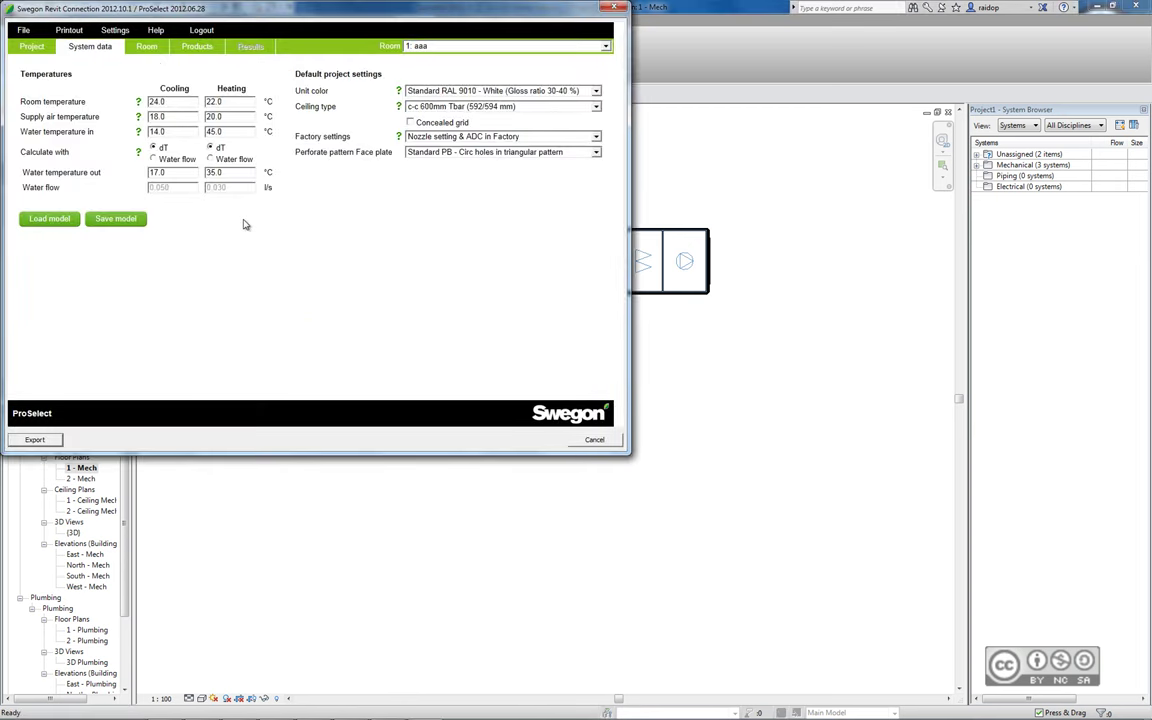
{"action": "left_click", "coordinate": [147, 47]}
{"action": "left_click", "coordinate": [200, 49]}
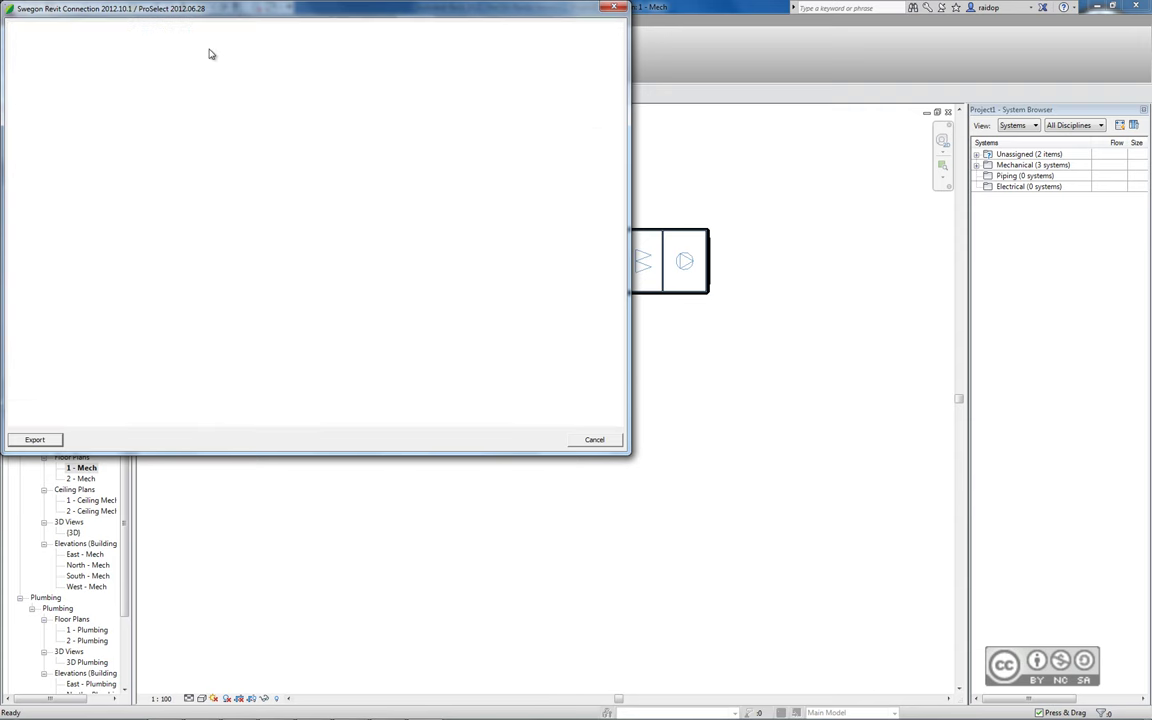
{"action": "left_click", "coordinate": [182, 88]}
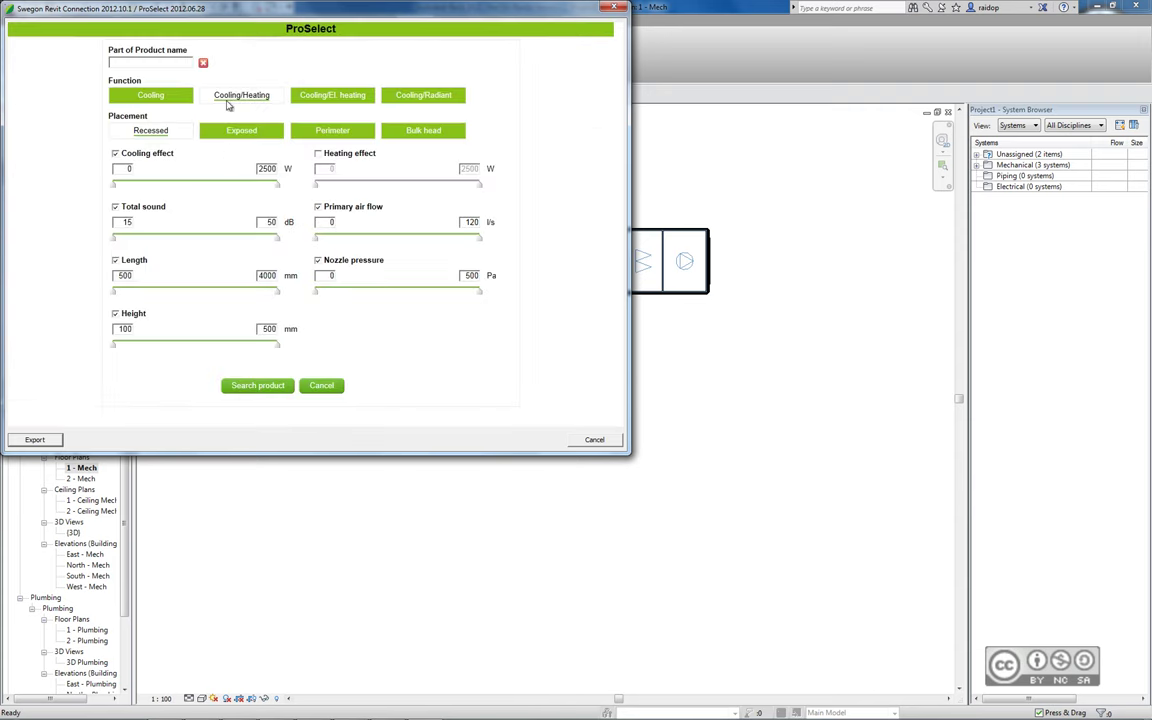
{"action": "left_click", "coordinate": [243, 99]}
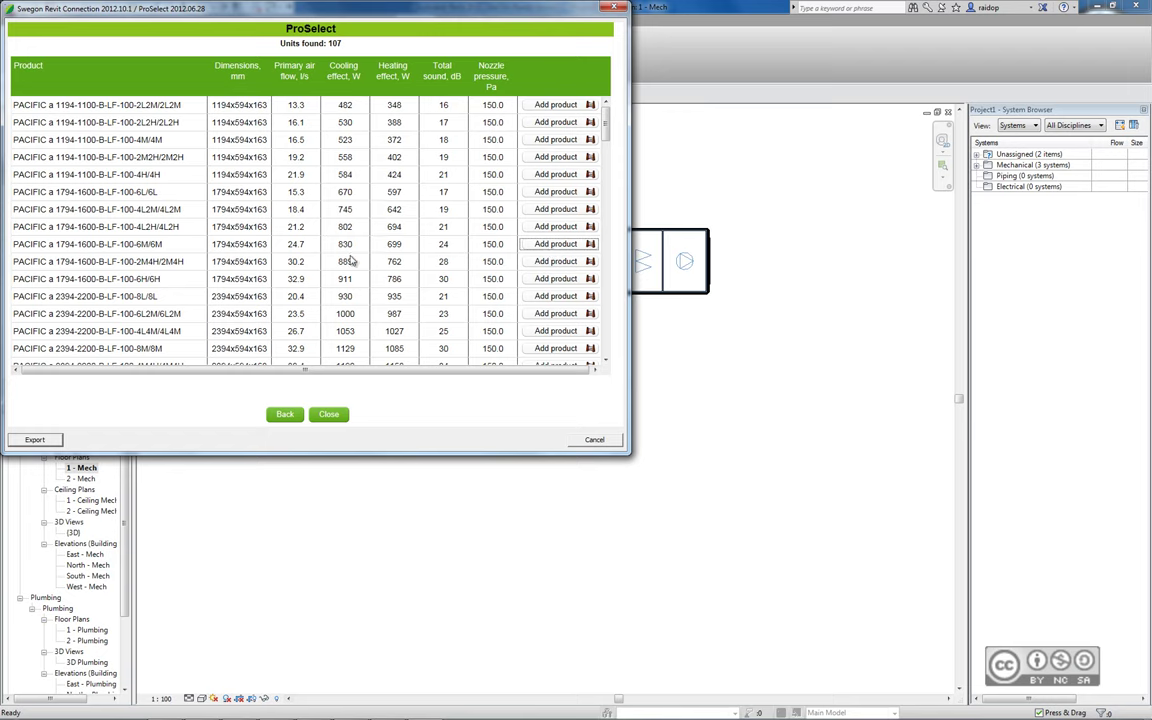
{"action": "double_click", "coordinate": [314, 232]}
{"action": "left_click", "coordinate": [570, 385]}
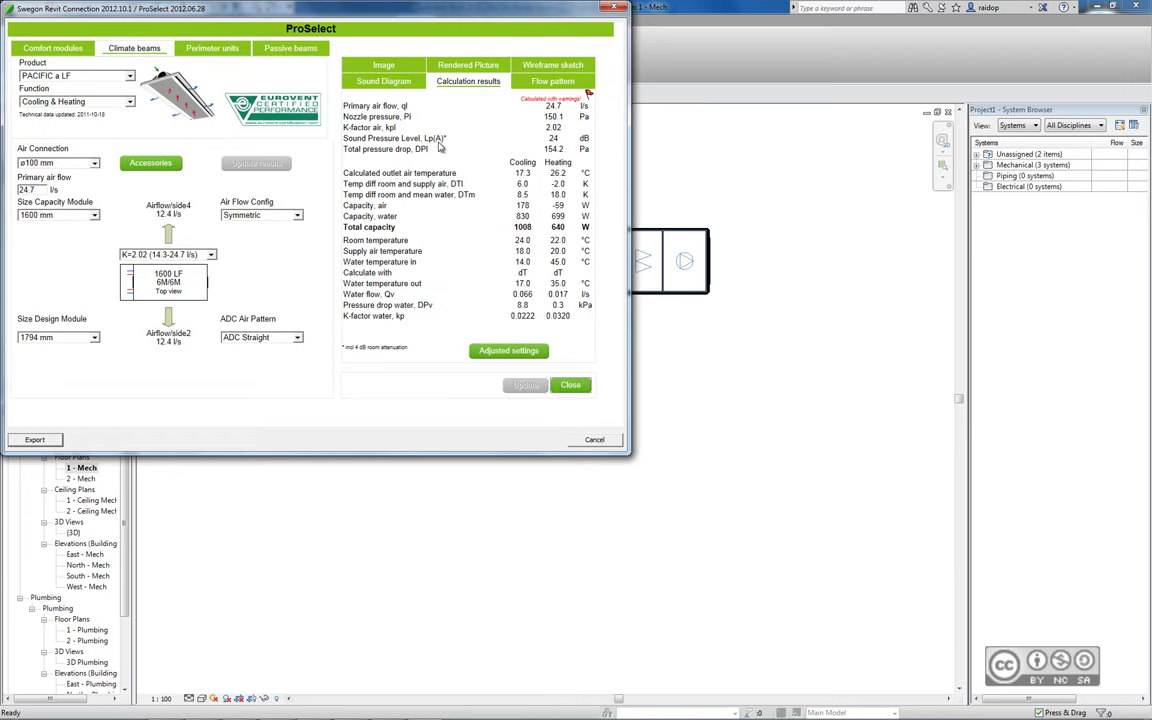
{"action": "left_click", "coordinate": [330, 130]}
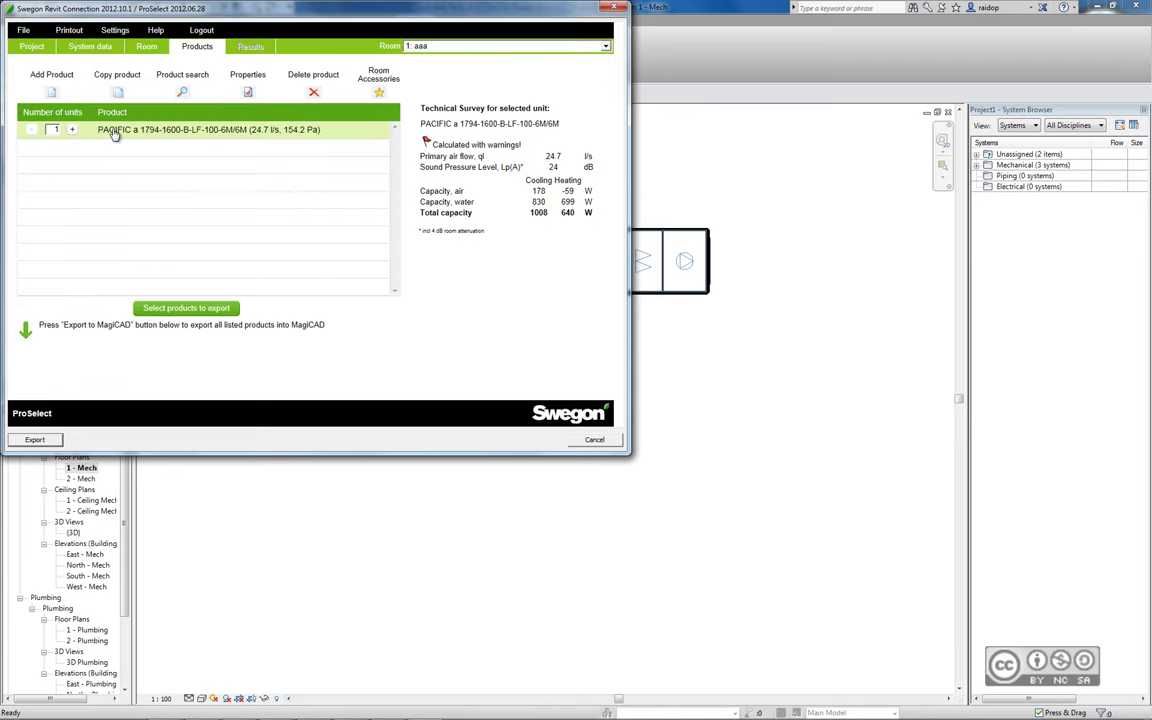
{"action": "left_click", "coordinate": [35, 441]}
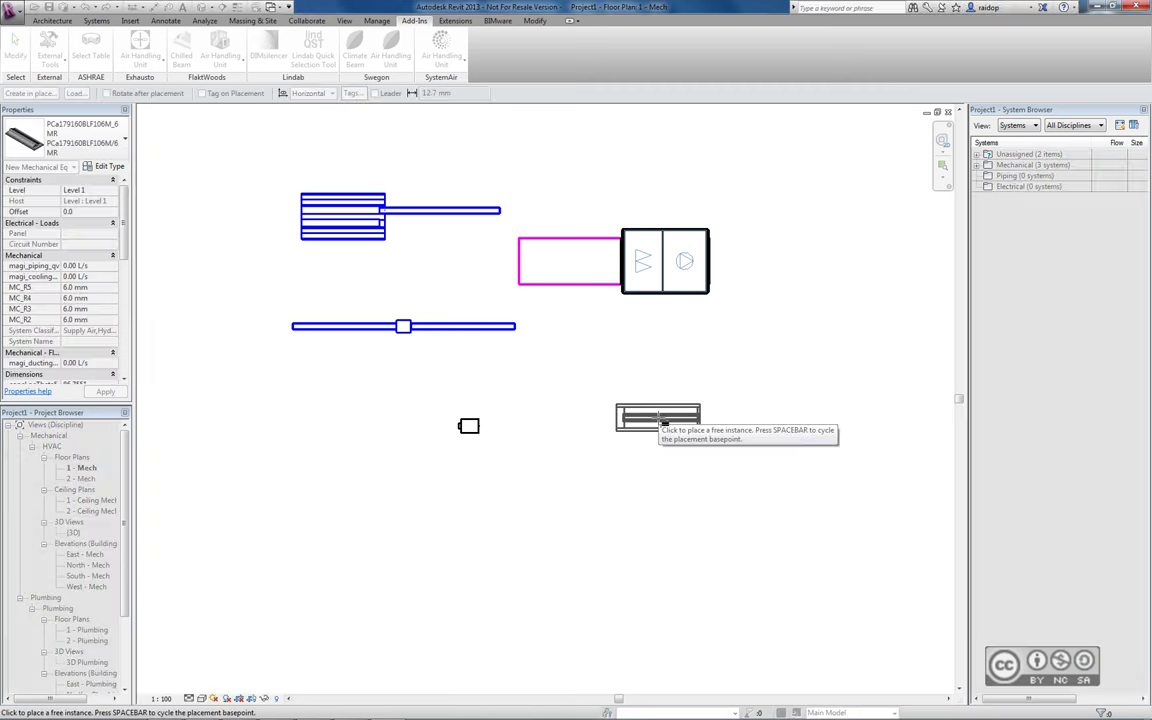
Place one PACIFIC chilled beam below the GOLD unit, check it in the {3D} view and return to 1 - Mech
{"action": "left_click", "coordinate": [679, 407]}
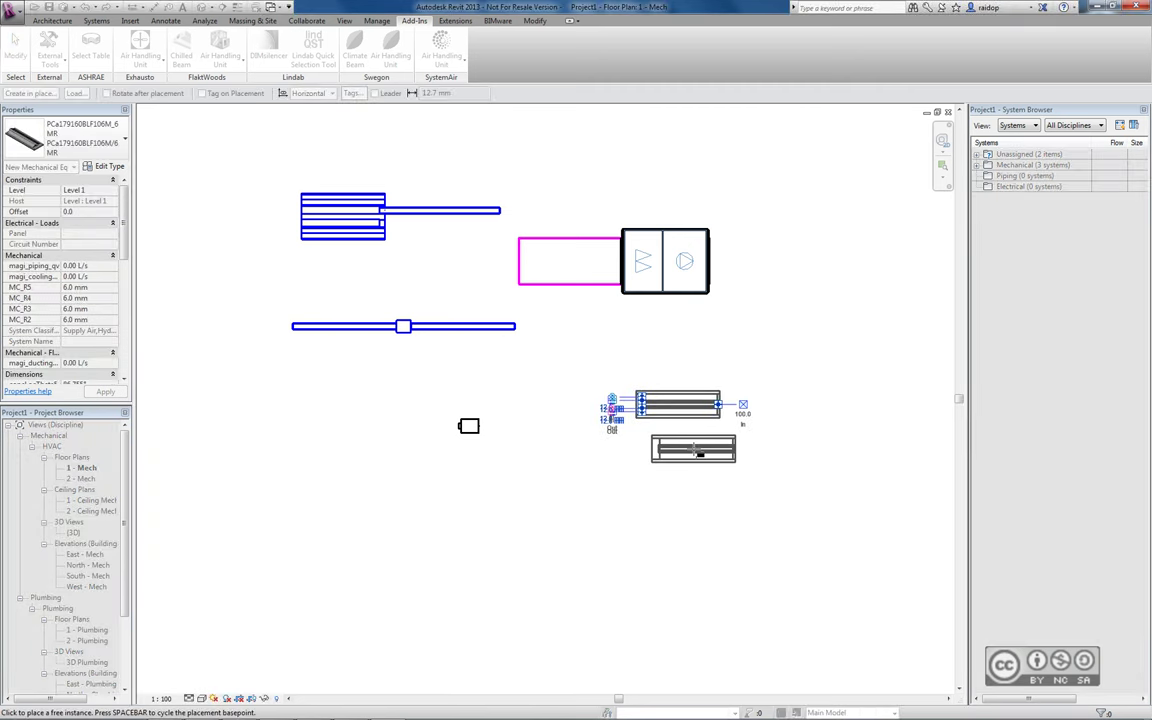
{"action": "right_click", "coordinate": [645, 470]}
{"action": "left_click", "coordinate": [676, 476]}
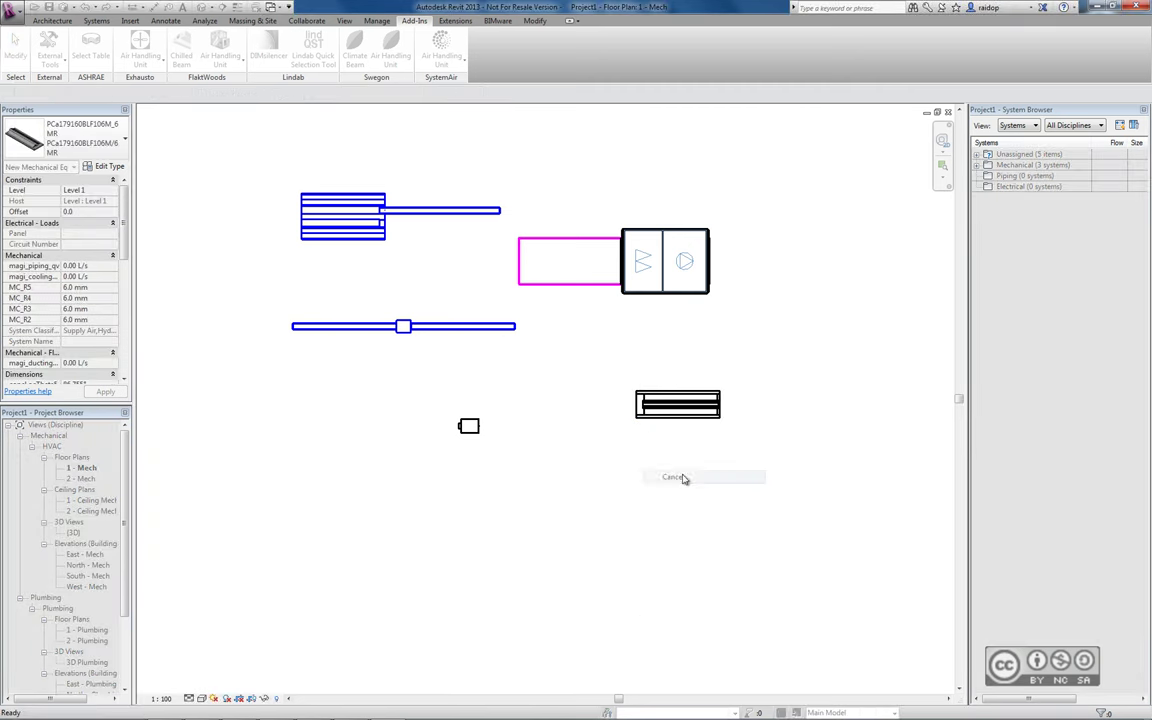
{"action": "left_click", "coordinate": [697, 436]}
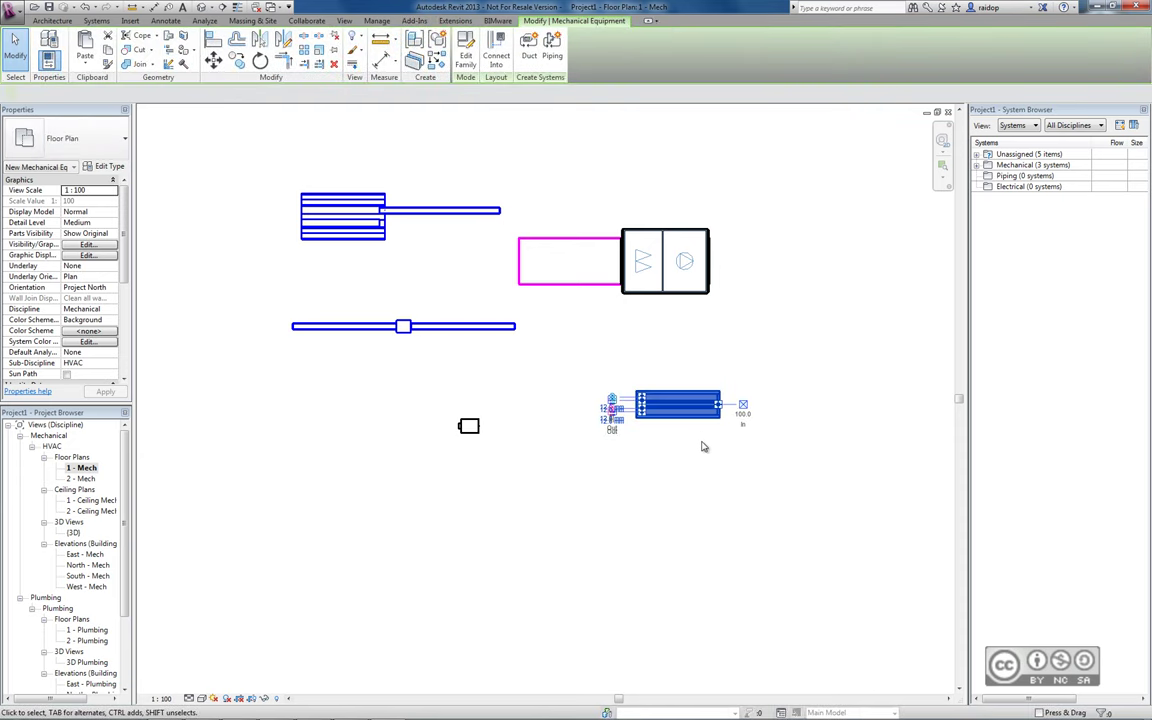
{"action": "key", "text": "ctrl+Tab"}
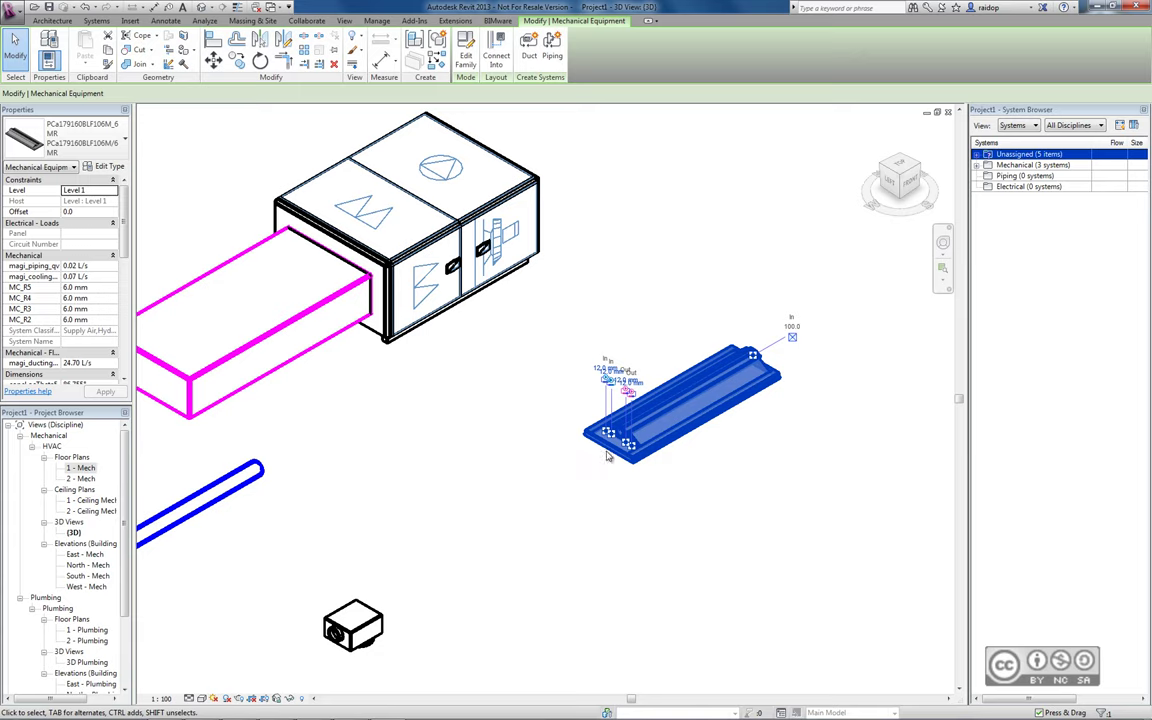
{"action": "key", "text": "ctrl+Tab"}
{"action": "left_click", "coordinate": [420, 182]}
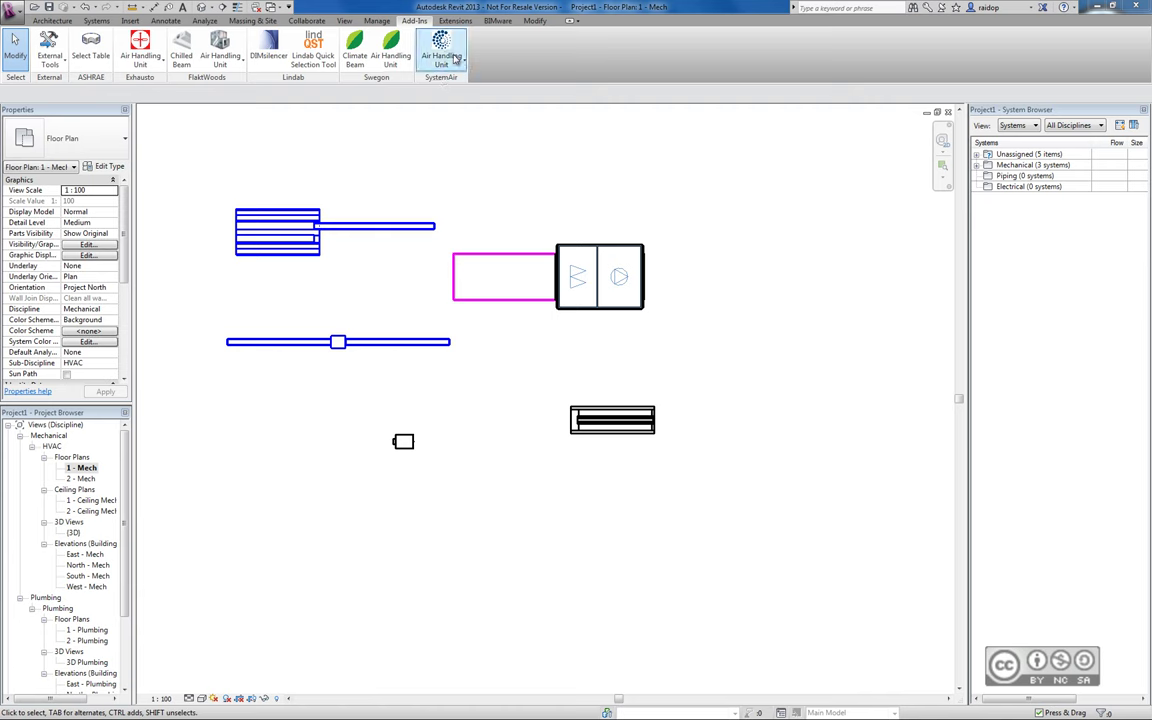
Try the SystemAir Air Handling Unit dropdown's local-file and plugin options, then dismiss them
{"action": "left_click", "coordinate": [456, 58]}
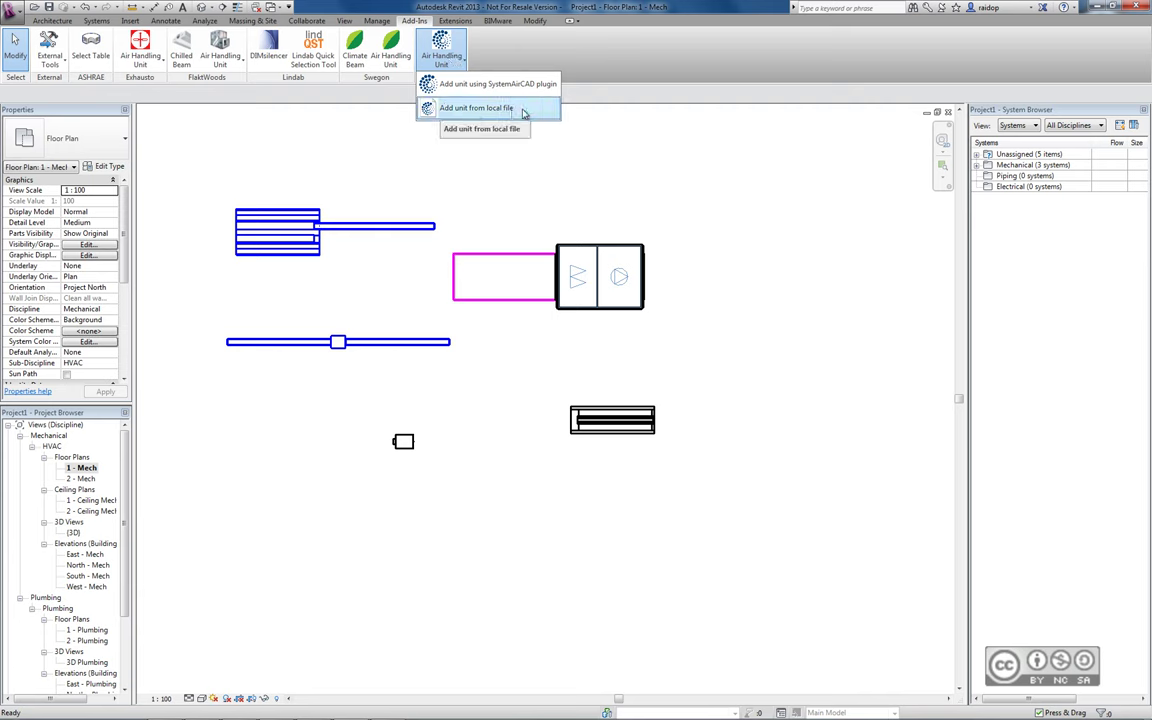
{"action": "left_click", "coordinate": [523, 111]}
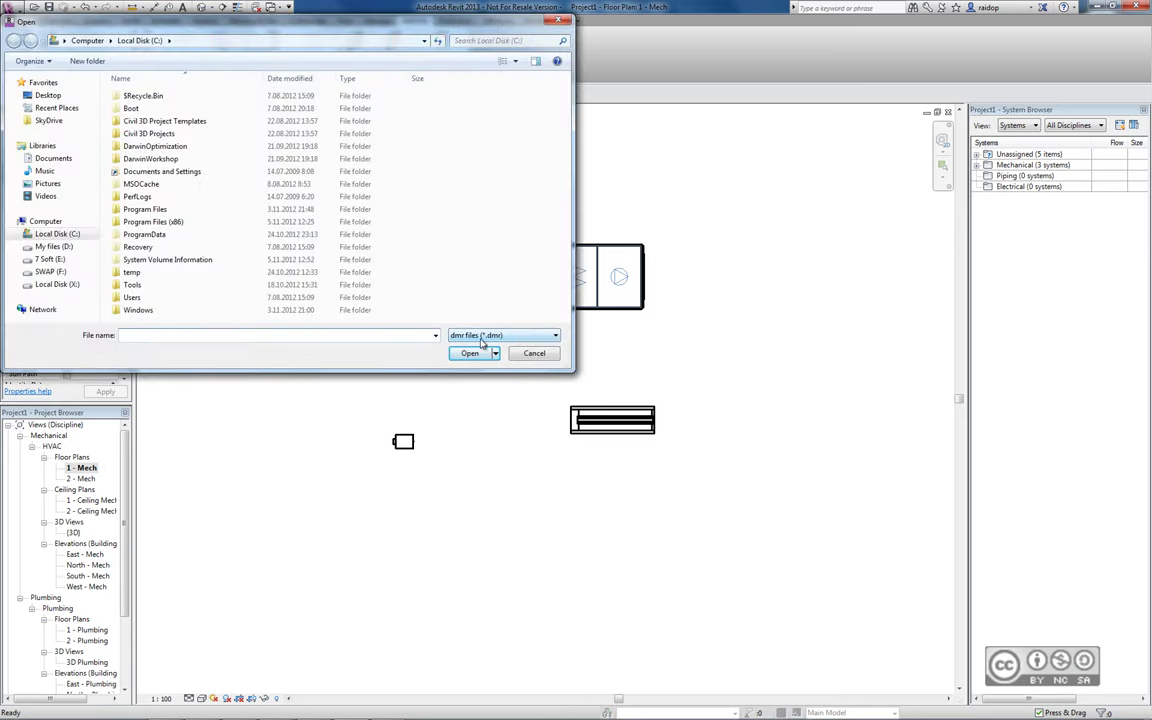
{"action": "key", "text": "Escape"}
{"action": "left_click", "coordinate": [450, 66]}
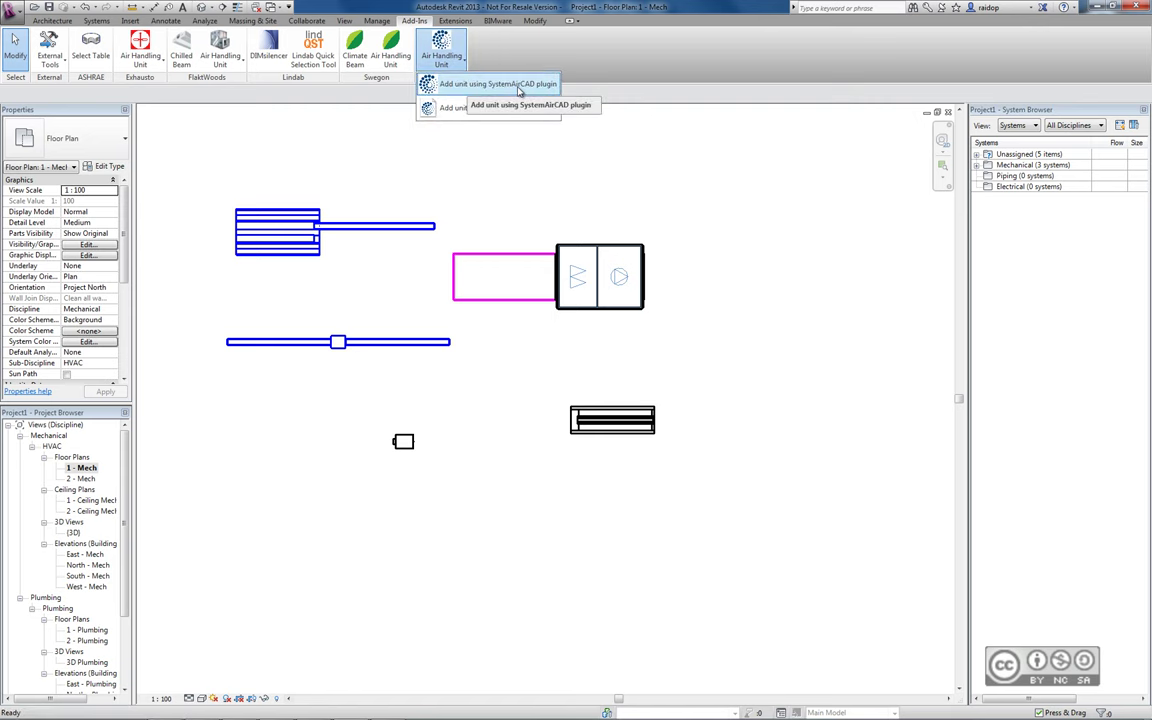
{"action": "left_click", "coordinate": [519, 88]}
{"action": "left_click", "coordinate": [384, 200]}
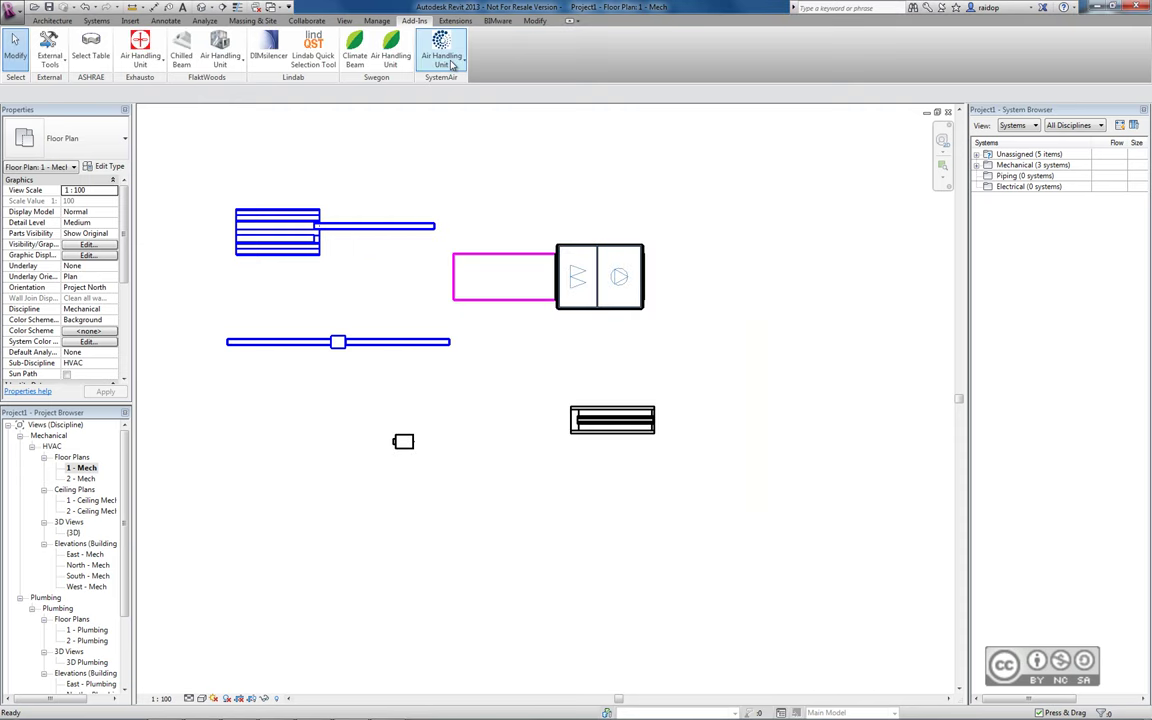
{"action": "left_click", "coordinate": [442, 55]}
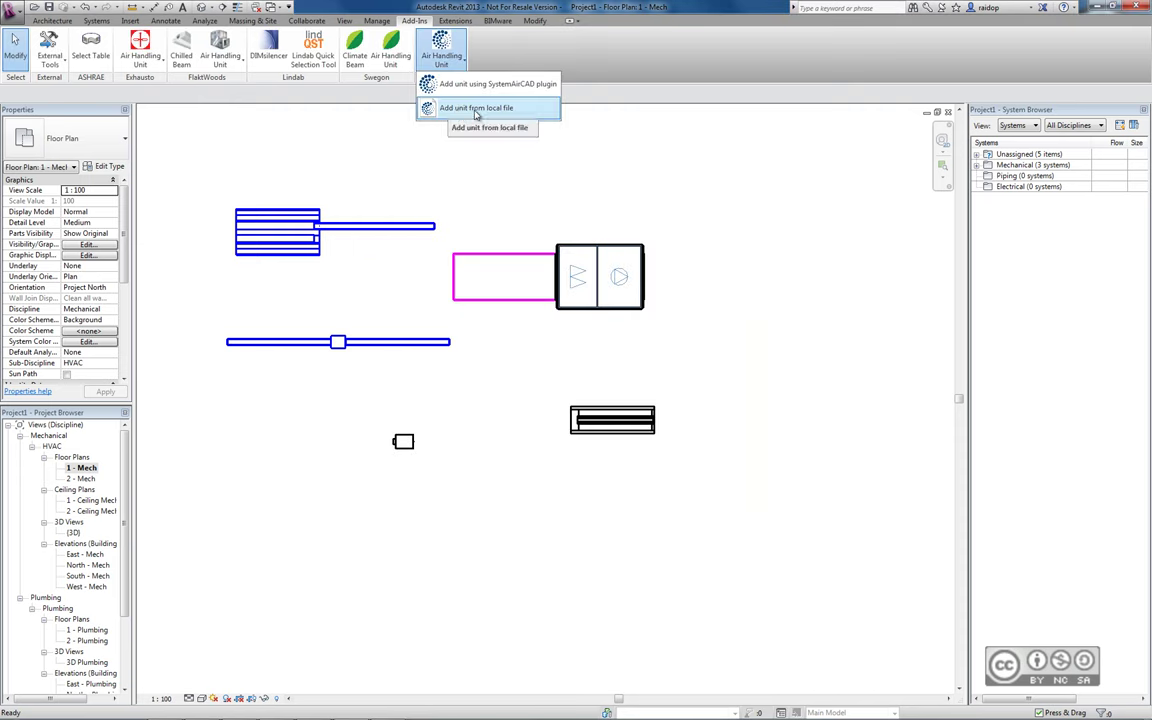
{"action": "left_click", "coordinate": [446, 107]}
Launch SystemairCAD from the Start menu and create a new Danvent DV 15 unit via Seade > Uus agregaat
{"action": "left_click", "coordinate": [16, 712]}
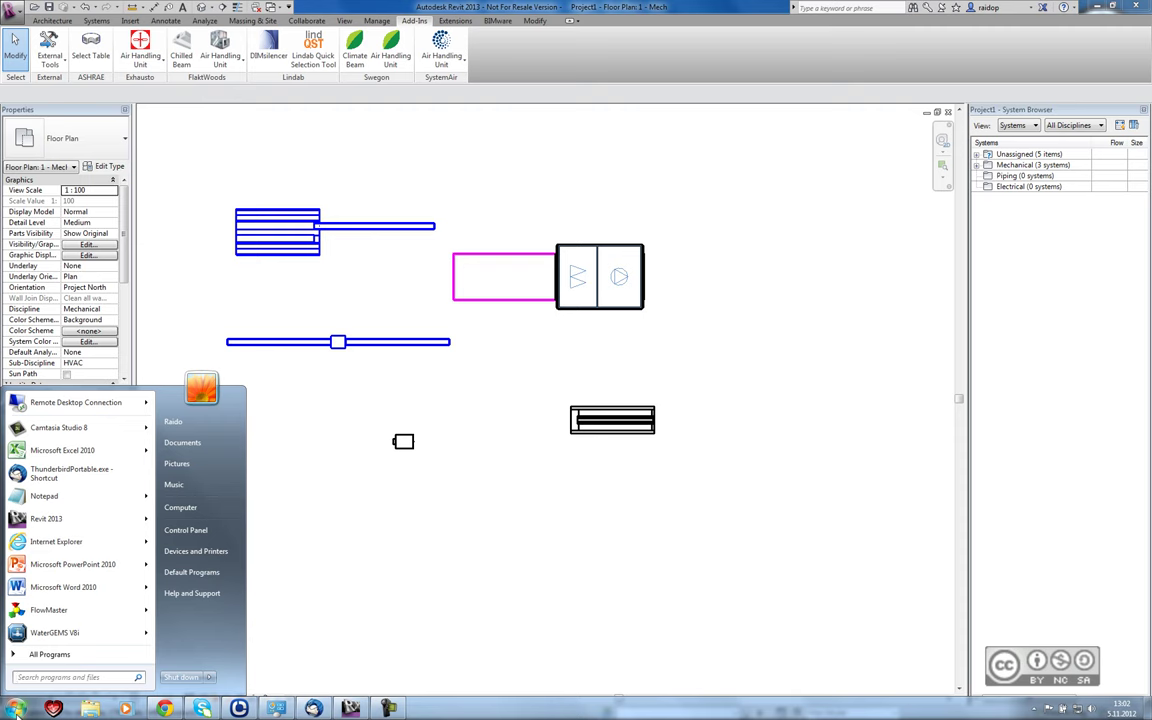
{"action": "type", "text": "syste,"}
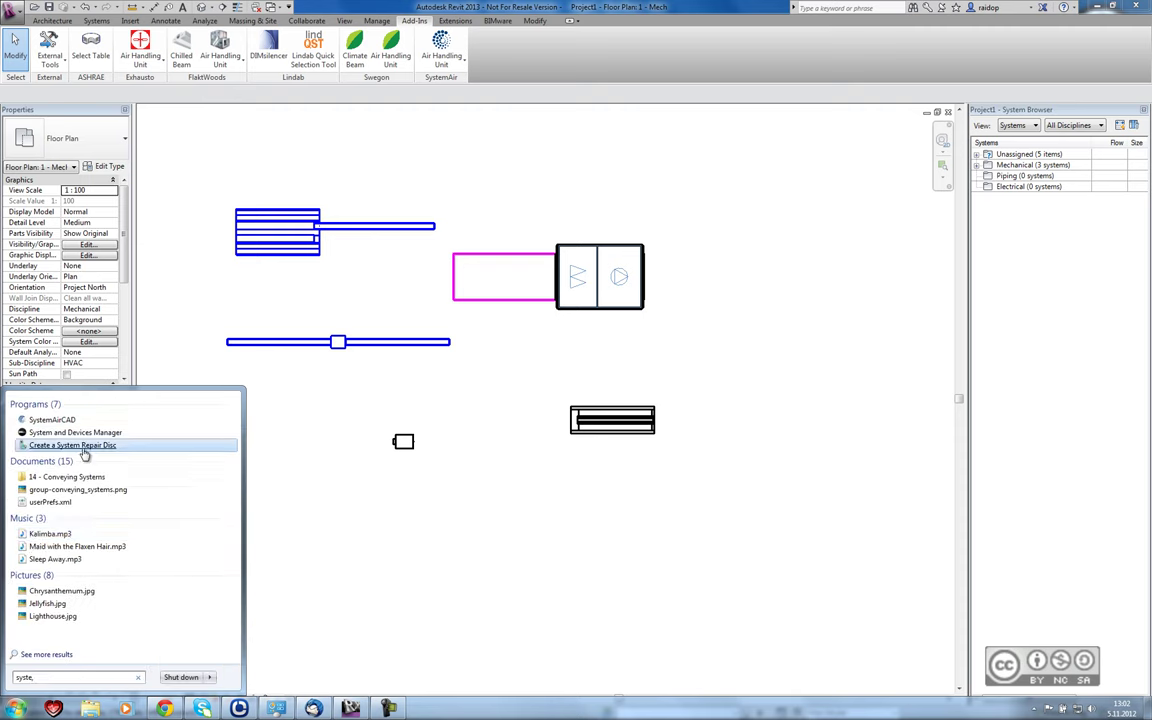
{"action": "key", "text": "Escape"}
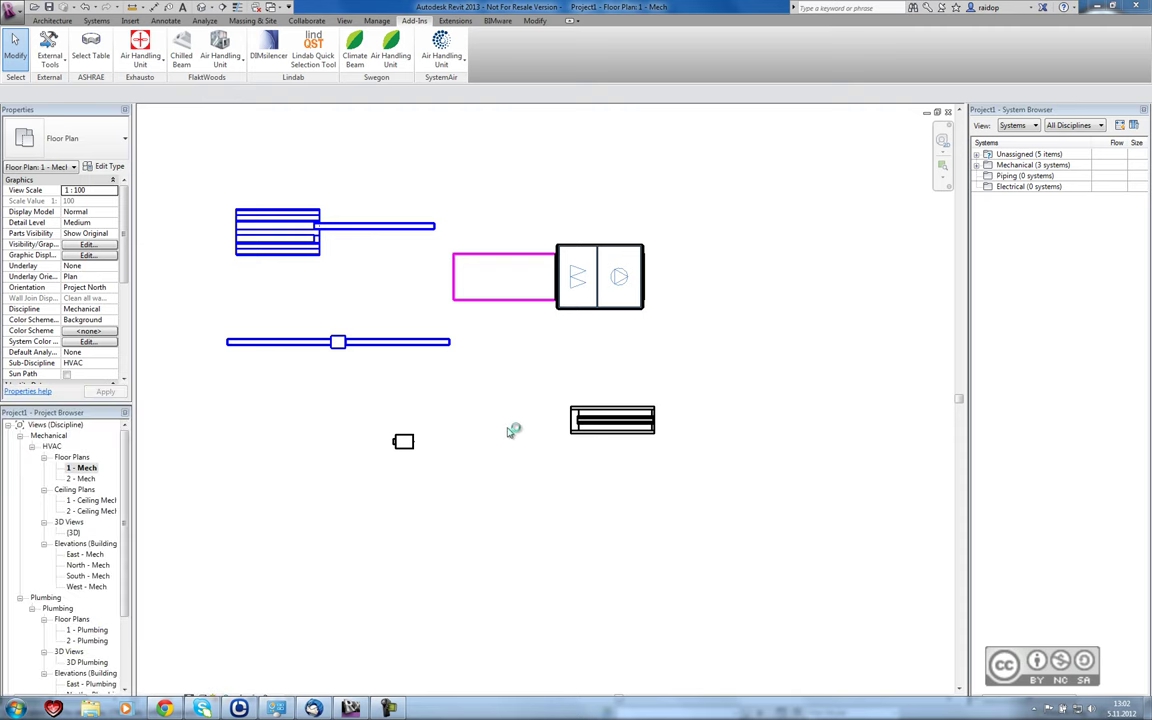
{"action": "left_click", "coordinate": [375, 45]}
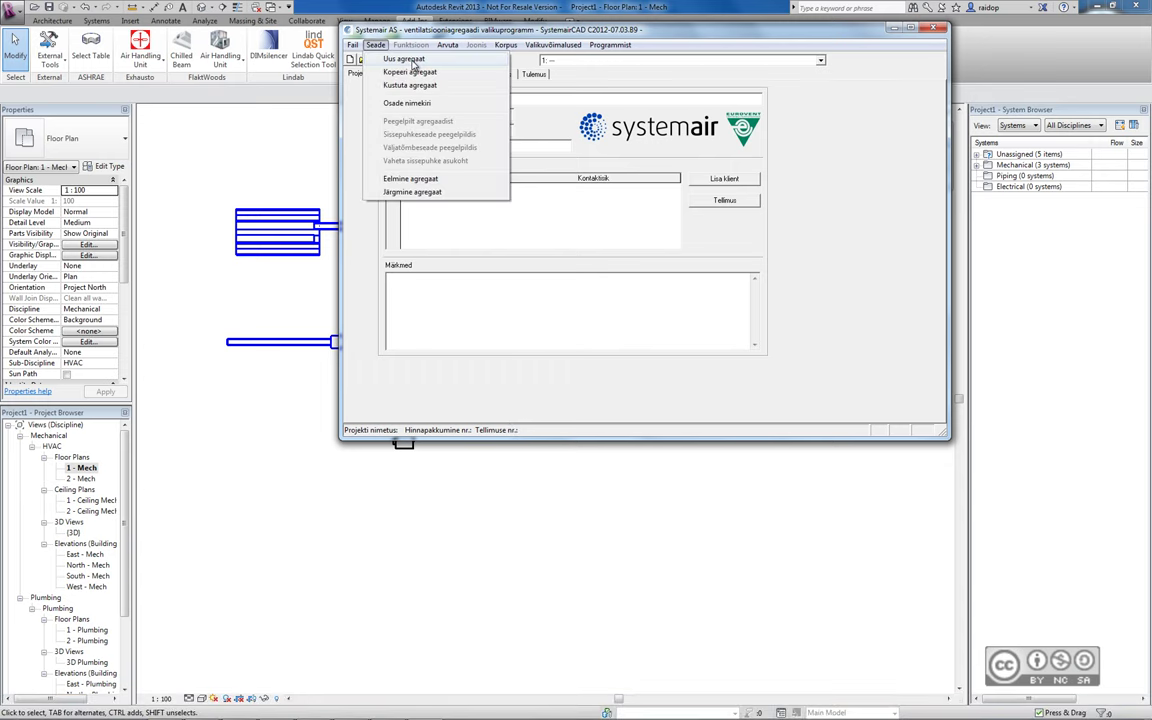
{"action": "left_click", "coordinate": [414, 65]}
{"action": "left_click", "coordinate": [517, 282]}
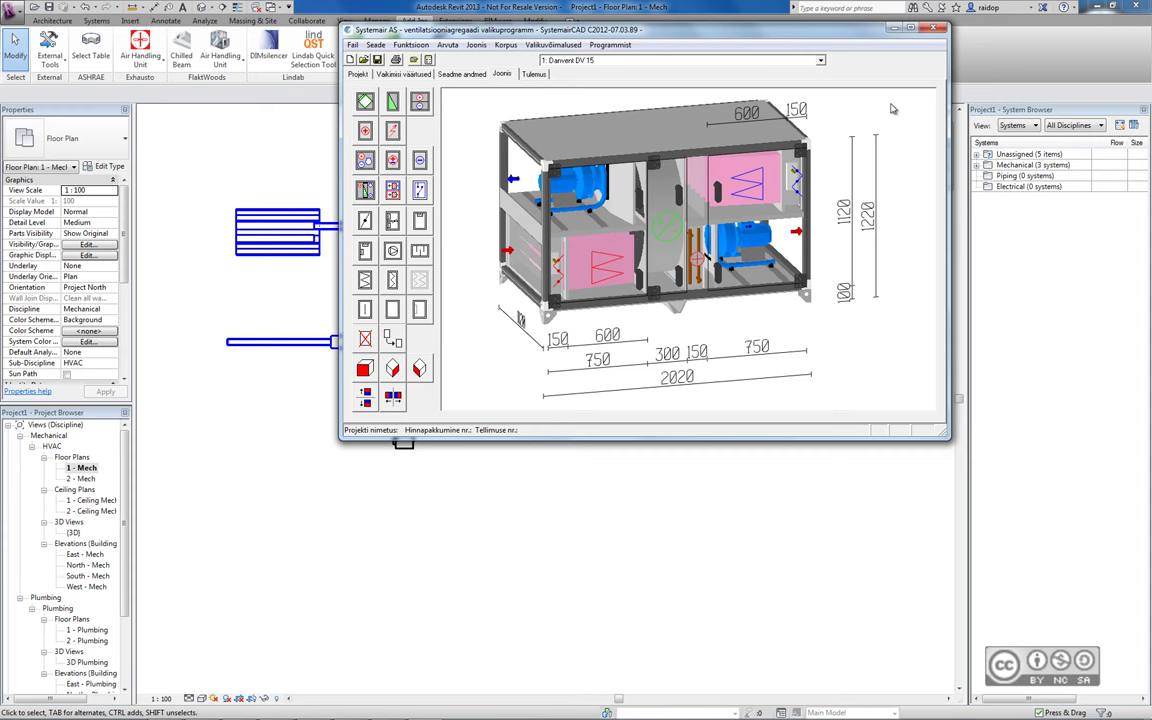
{"action": "left_click", "coordinate": [353, 45]}
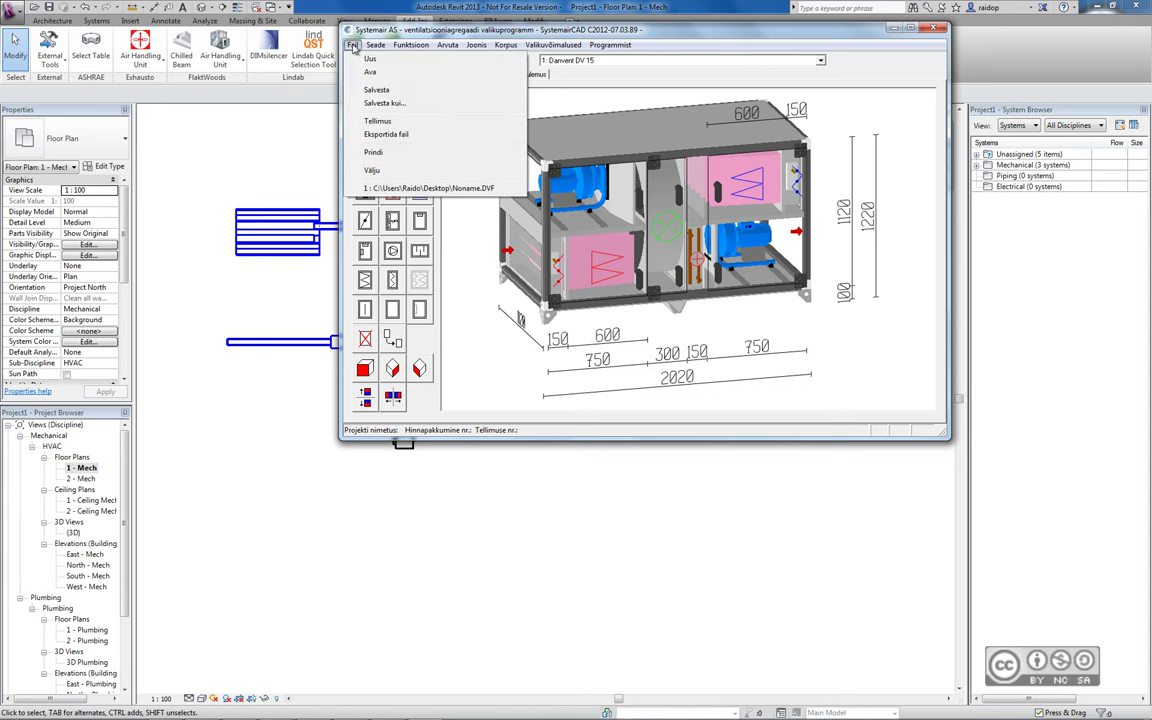
Export the Danvent DV 15 unit as a Revit DMR file named systemair on the Desktop, then close SystemairCAD
{"action": "left_click", "coordinate": [362, 133]}
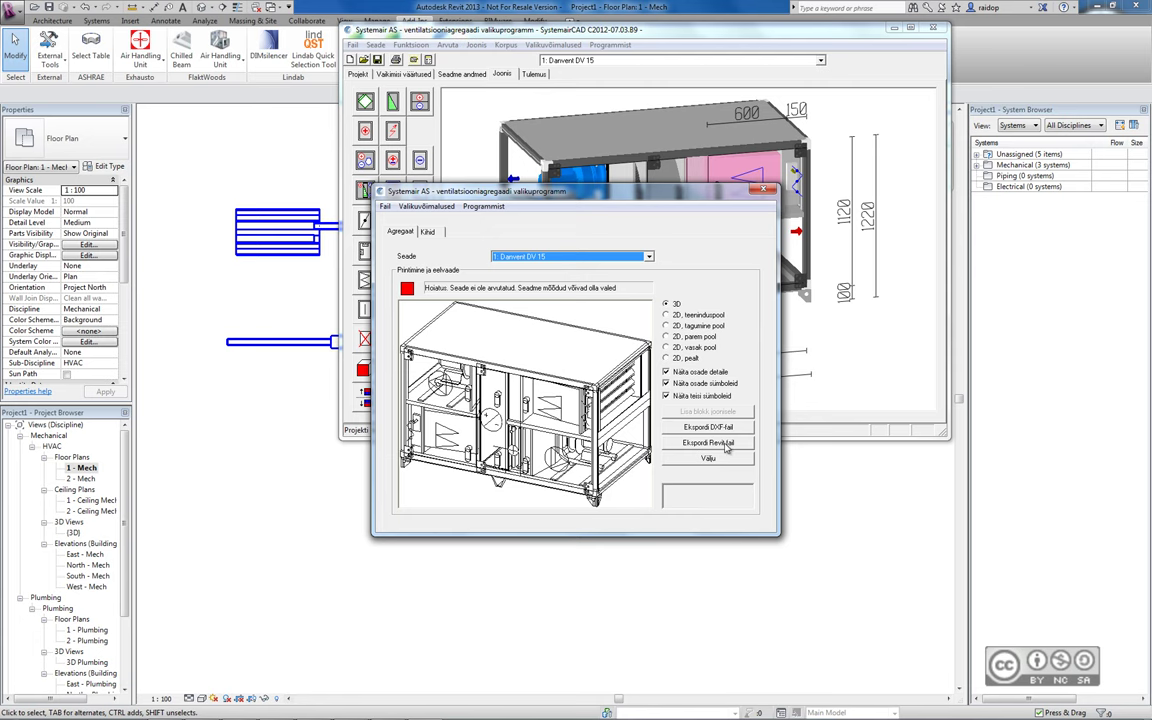
{"action": "left_click", "coordinate": [727, 445]}
{"action": "type", "text": "systemair"}
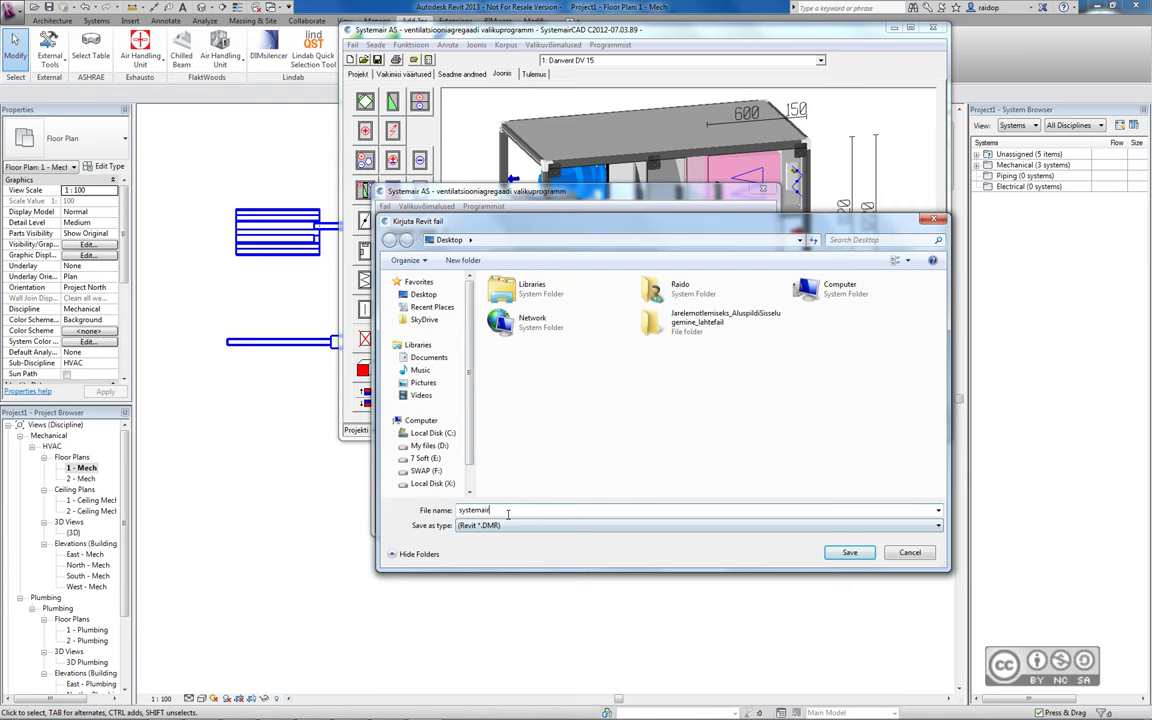
{"action": "key", "text": "Return"}
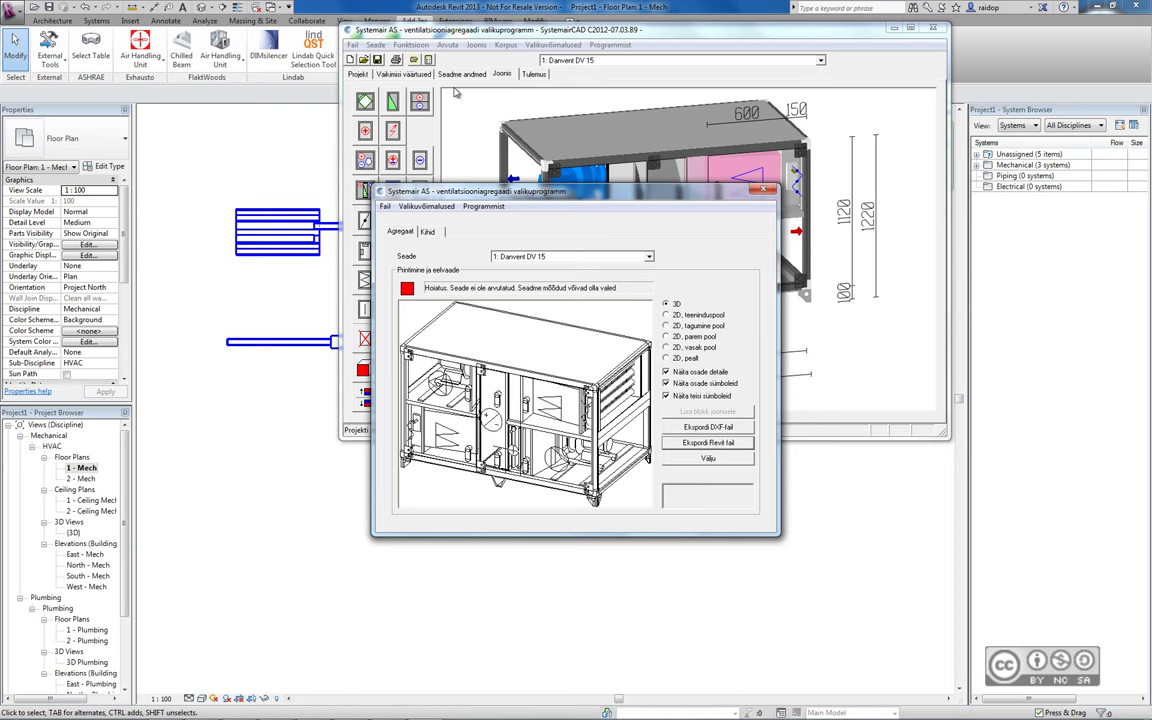
{"action": "left_click", "coordinate": [704, 458]}
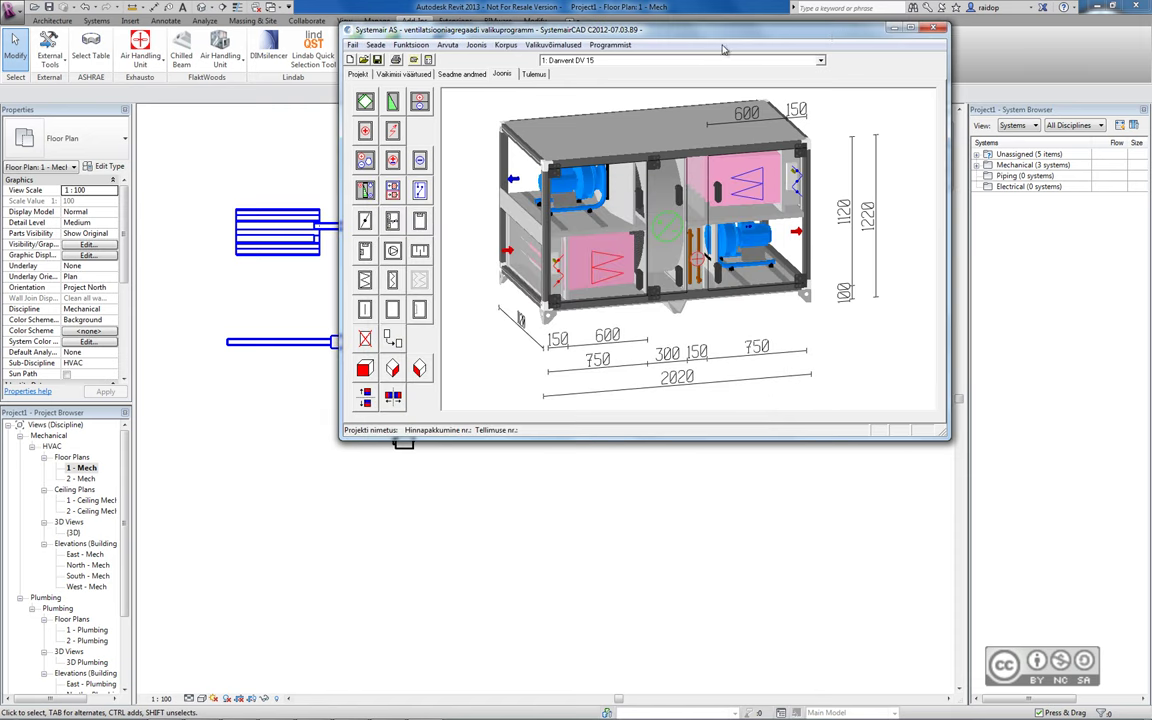
{"action": "left_click", "coordinate": [441, 67]}
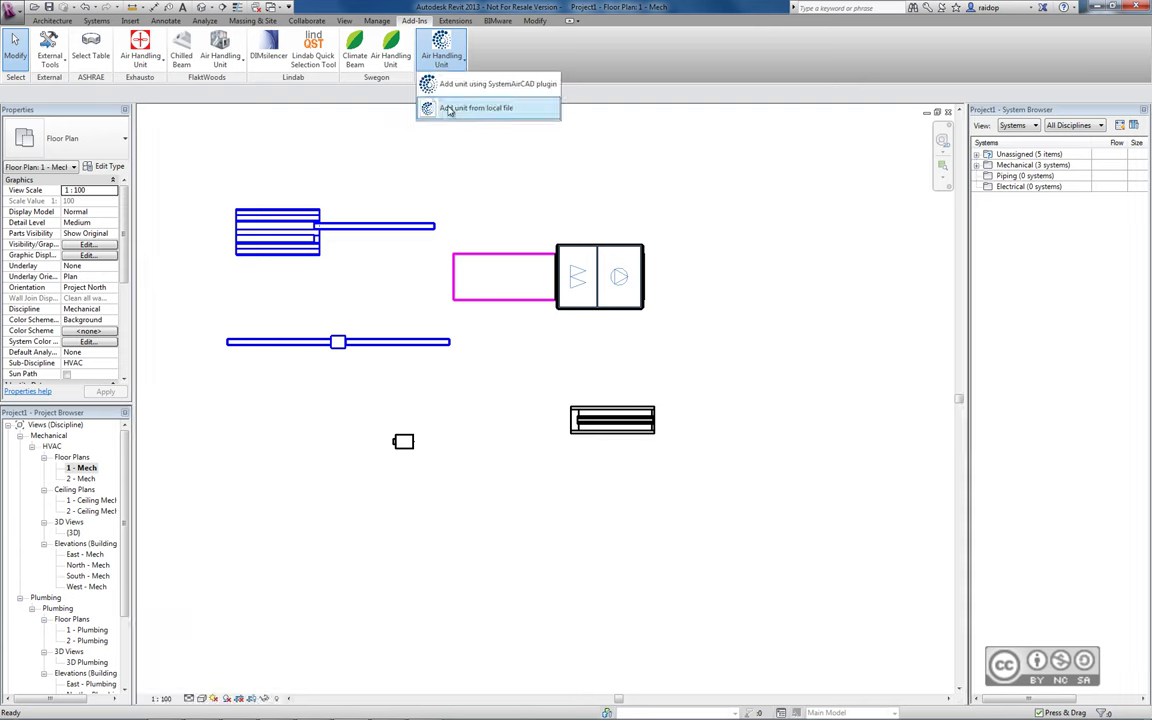
Insert the unit from systemair.DMR below the chilled beam, assigned to Mechanical Return Air 1
{"action": "left_click", "coordinate": [472, 108]}
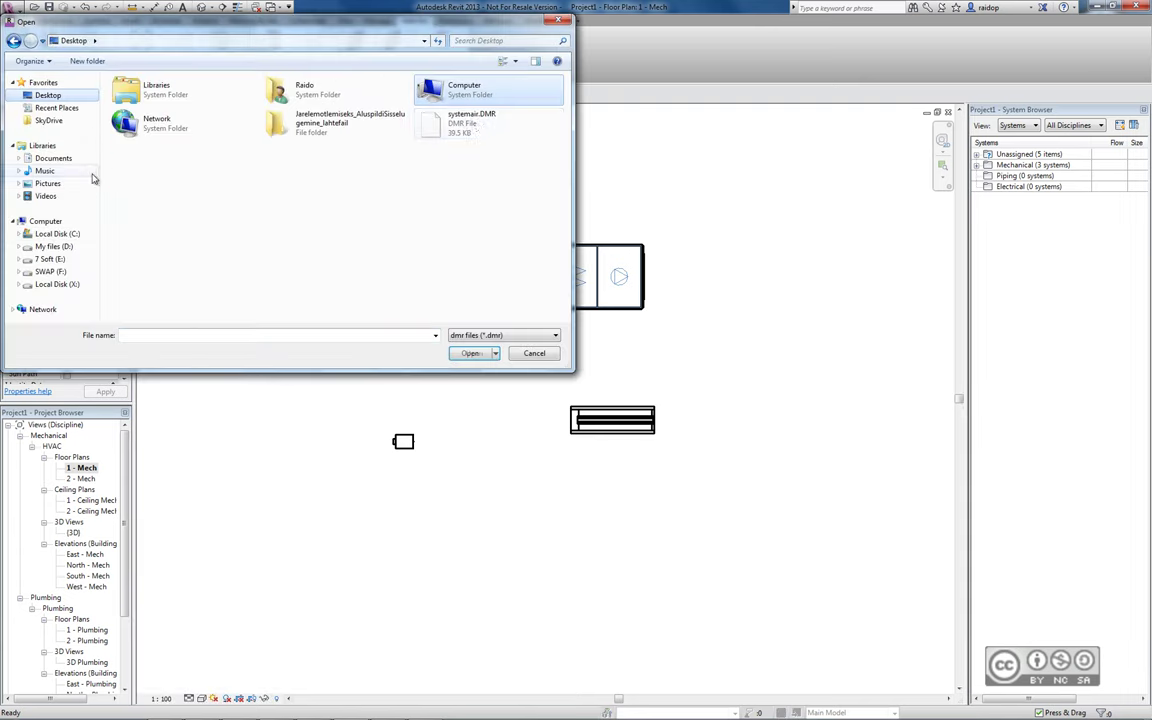
{"action": "left_click", "coordinate": [470, 120]}
{"action": "left_click", "coordinate": [470, 353]}
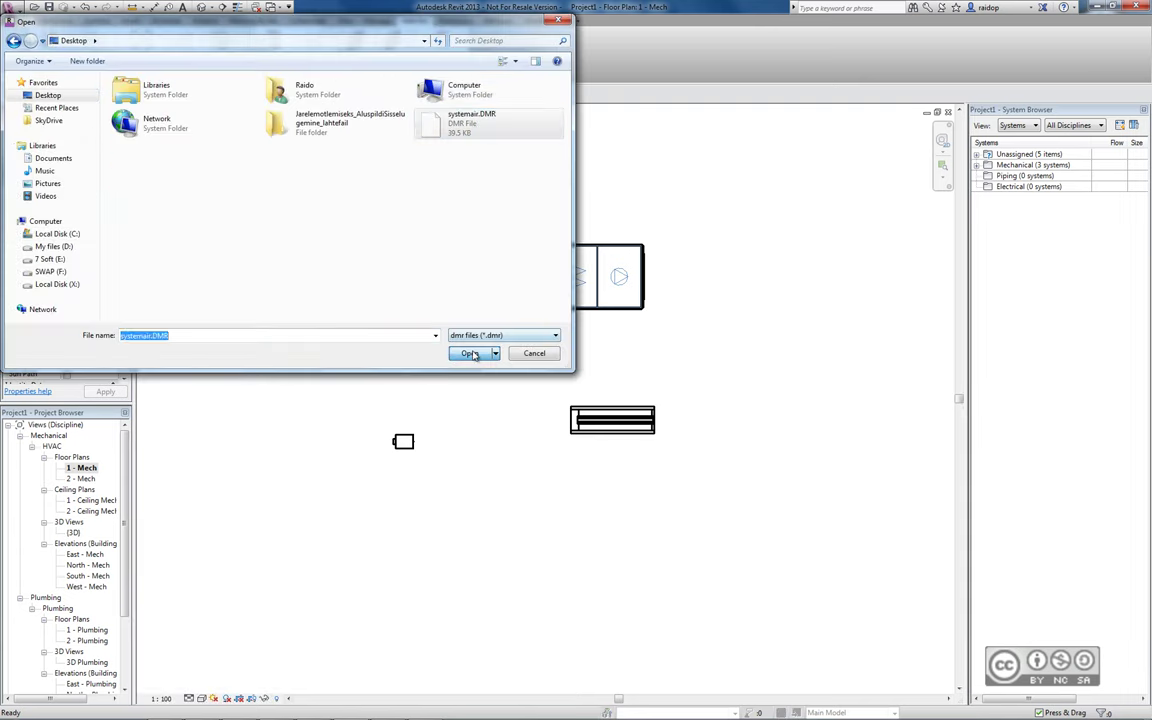
{"action": "left_click", "coordinate": [500, 560]}
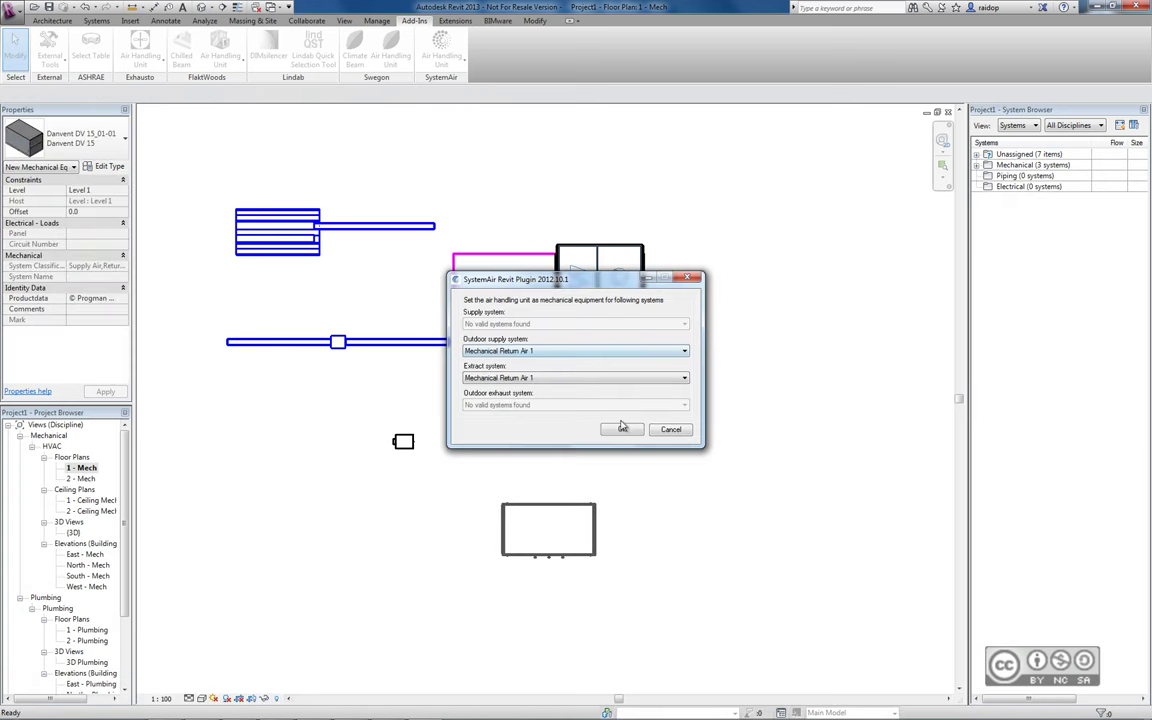
{"action": "left_click", "coordinate": [622, 429]}
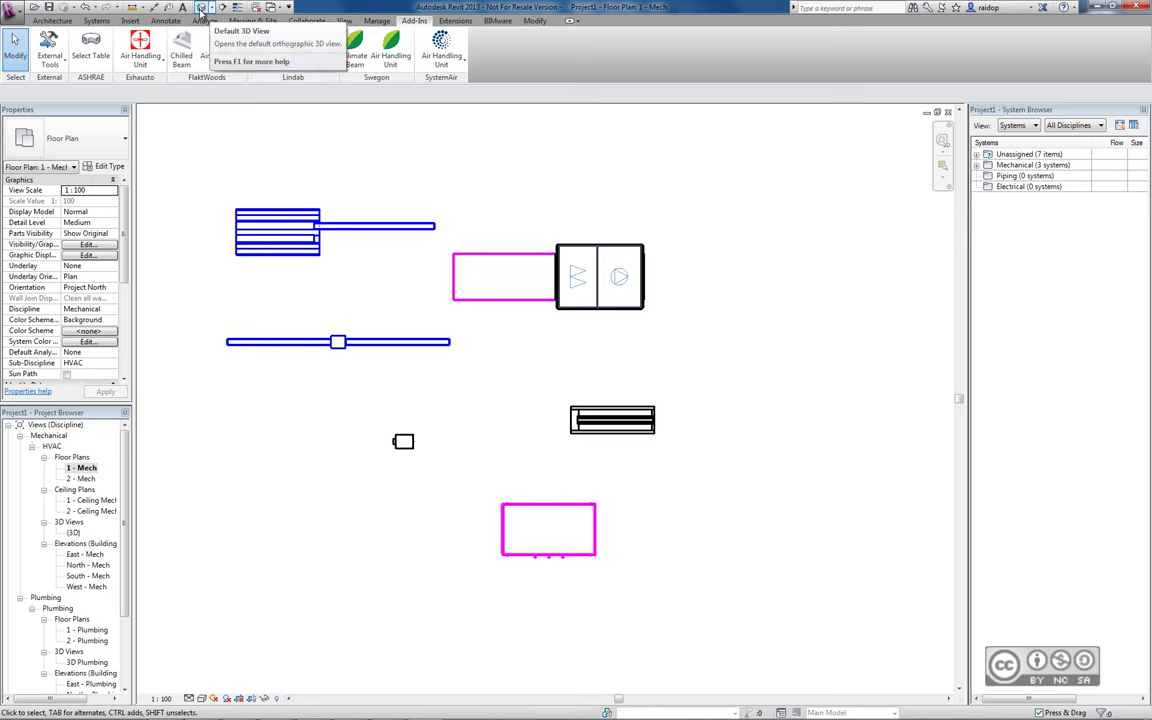
Check the Danvent unit in the 3D view, then reopen the 1 - Mech floor plan
{"action": "left_click", "coordinate": [184, 8]}
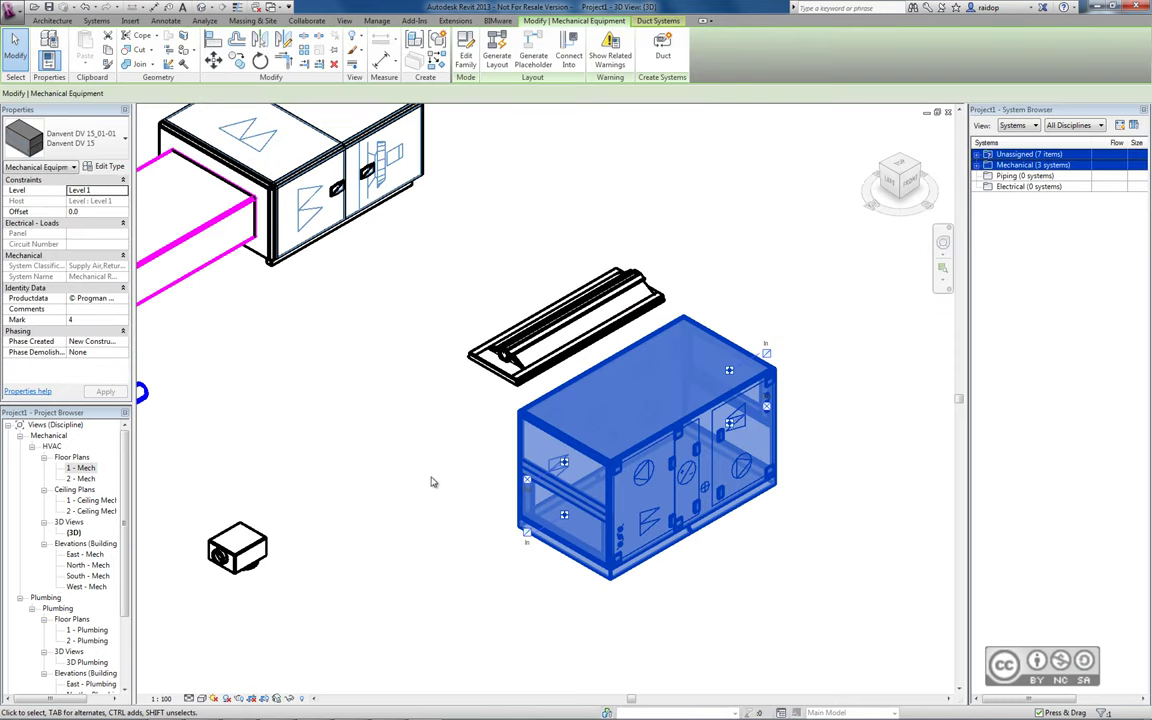
{"action": "left_click", "coordinate": [432, 484]}
{"action": "double_click", "coordinate": [80, 467]}
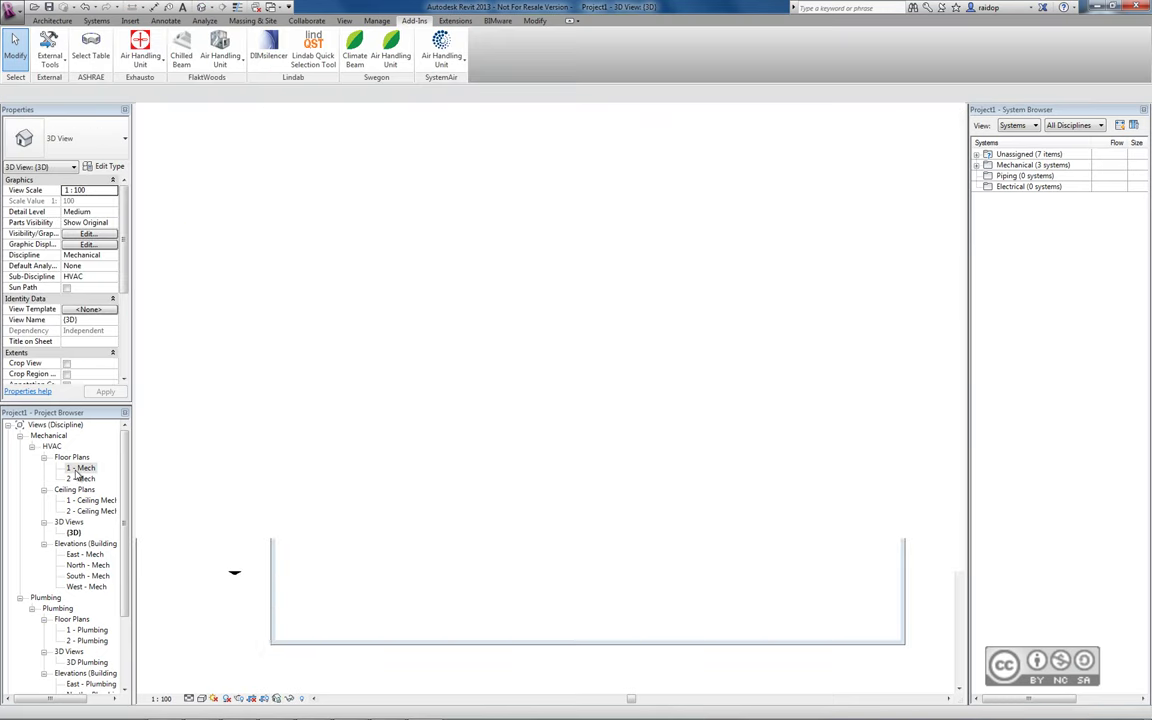
{"action": "left_click", "coordinate": [441, 62]}
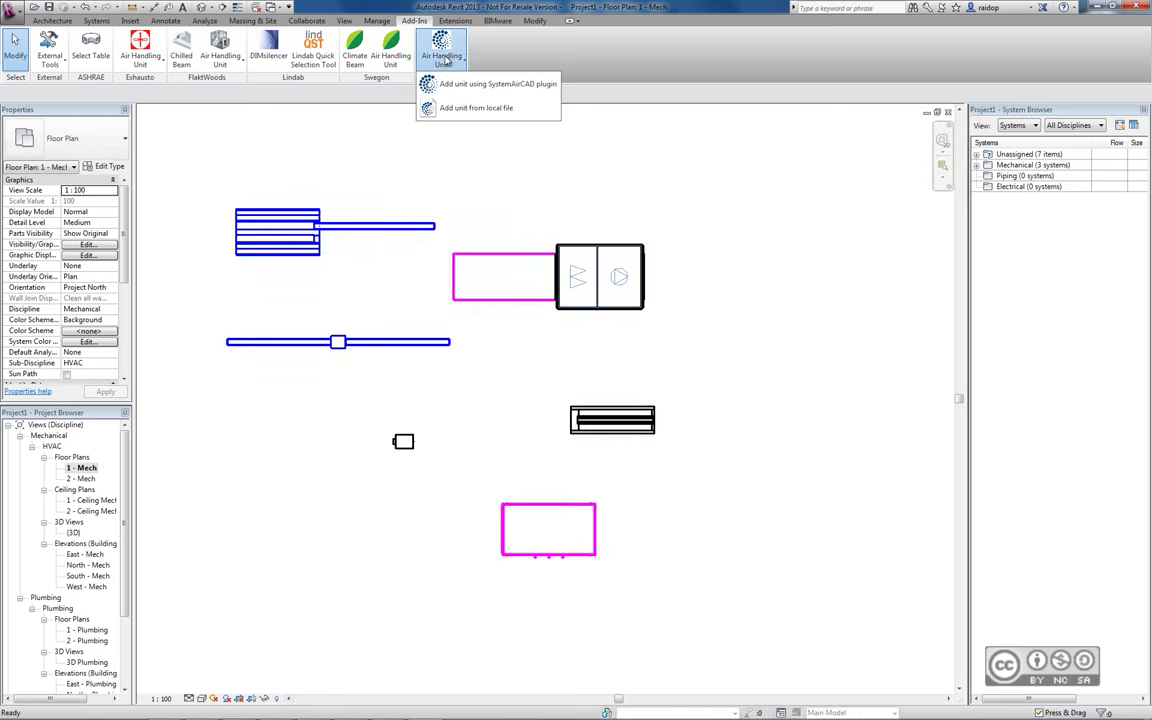
{"action": "left_click", "coordinate": [510, 85]}
{"action": "left_click", "coordinate": [386, 201]}
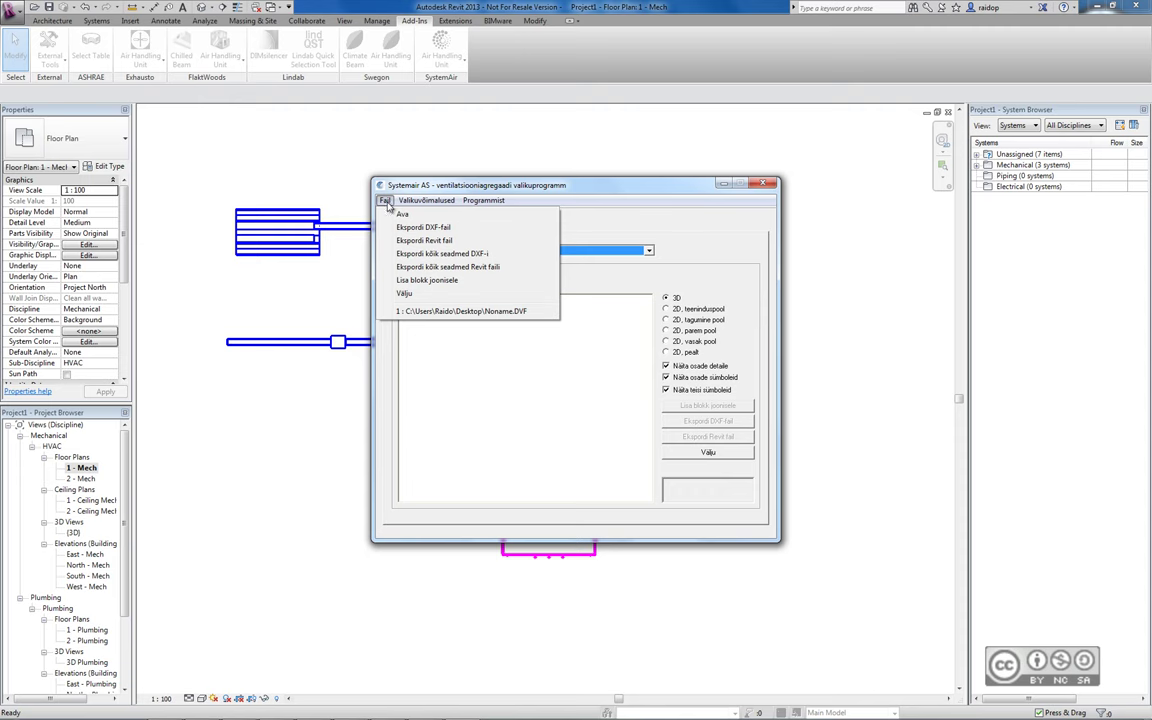
{"action": "left_click", "coordinate": [403, 293]}
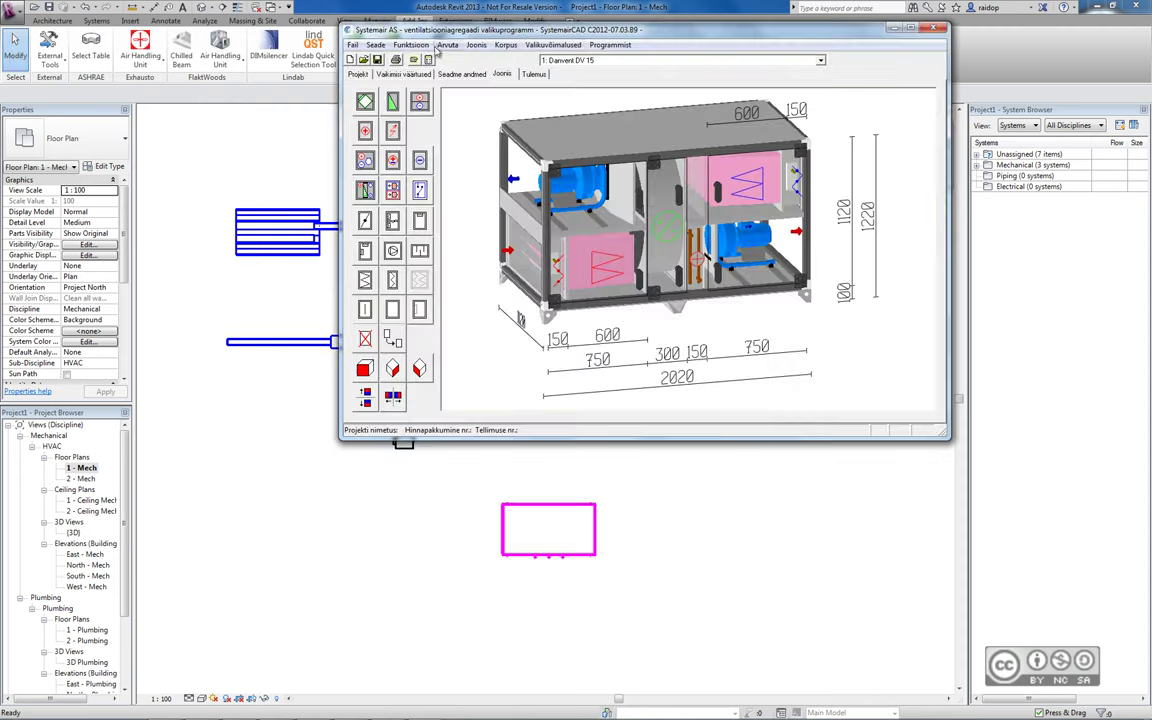
{"action": "left_click", "coordinate": [350, 45]}
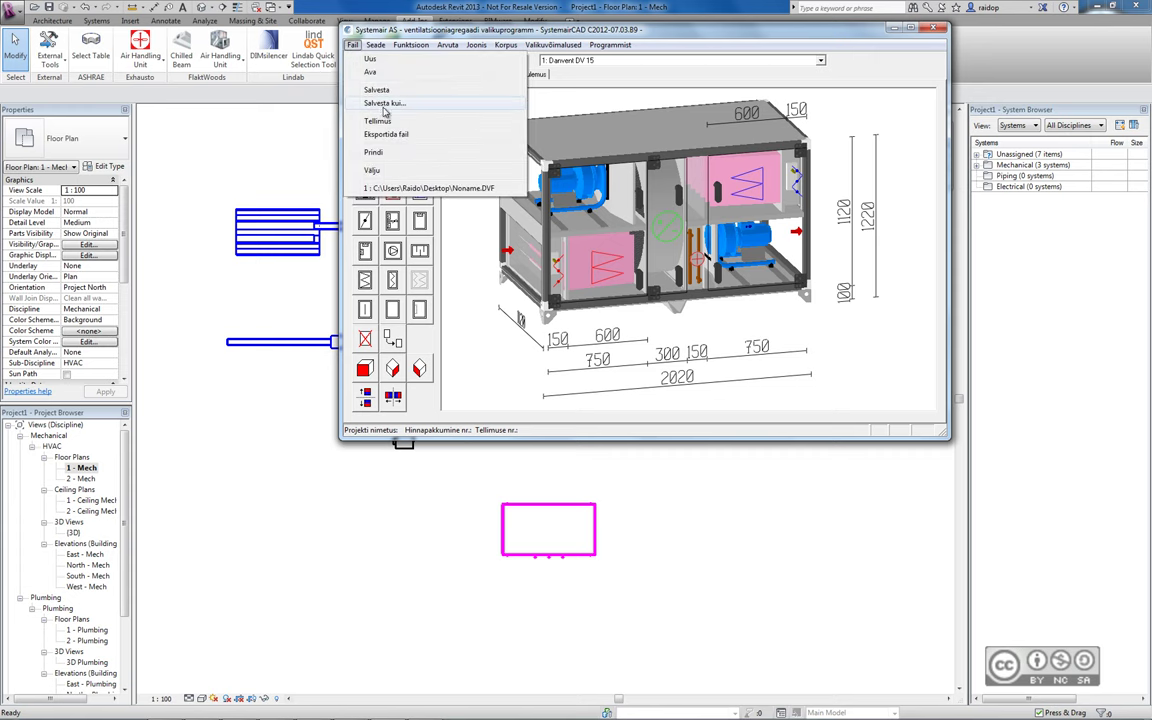
{"action": "left_click_drag", "start_coordinate": [473, 33], "coordinate": [521, 122]}
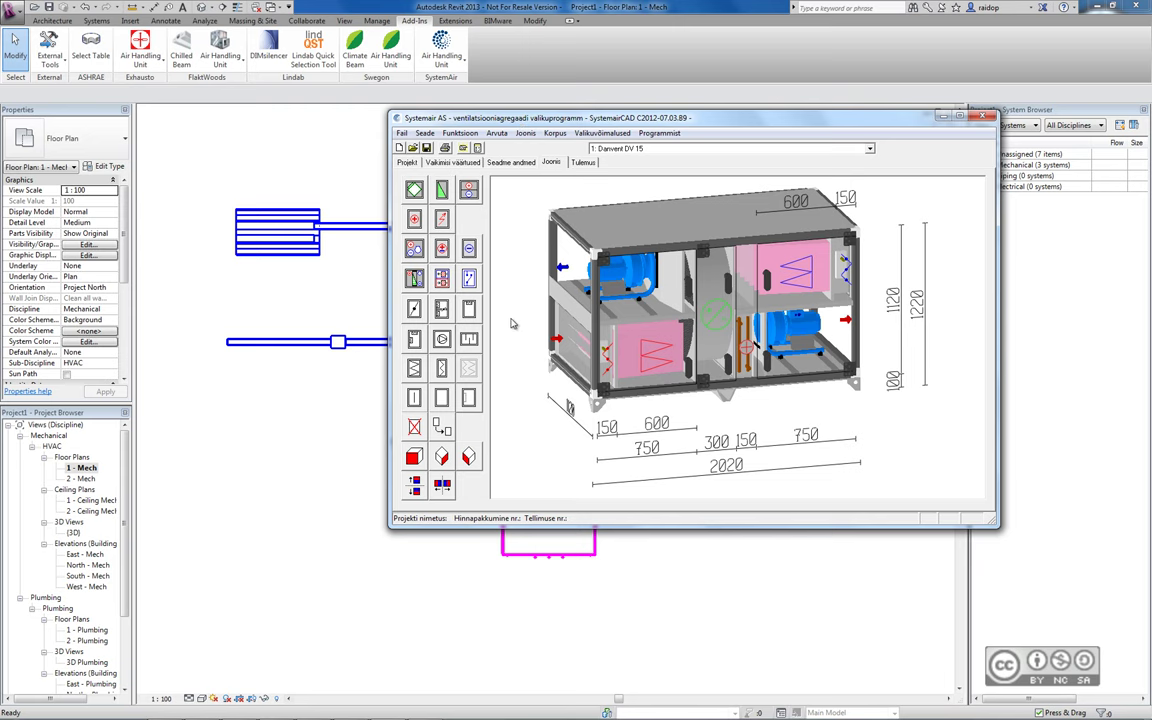
{"action": "left_click", "coordinate": [448, 64]}
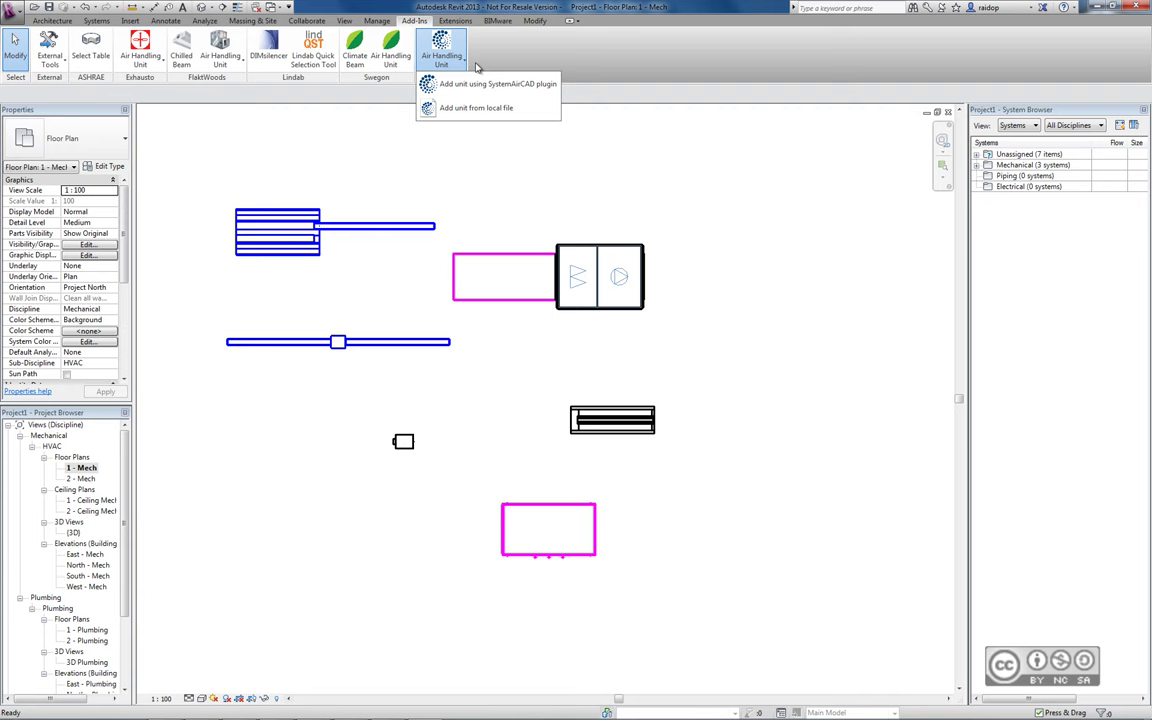
{"action": "left_click", "coordinate": [513, 62]}
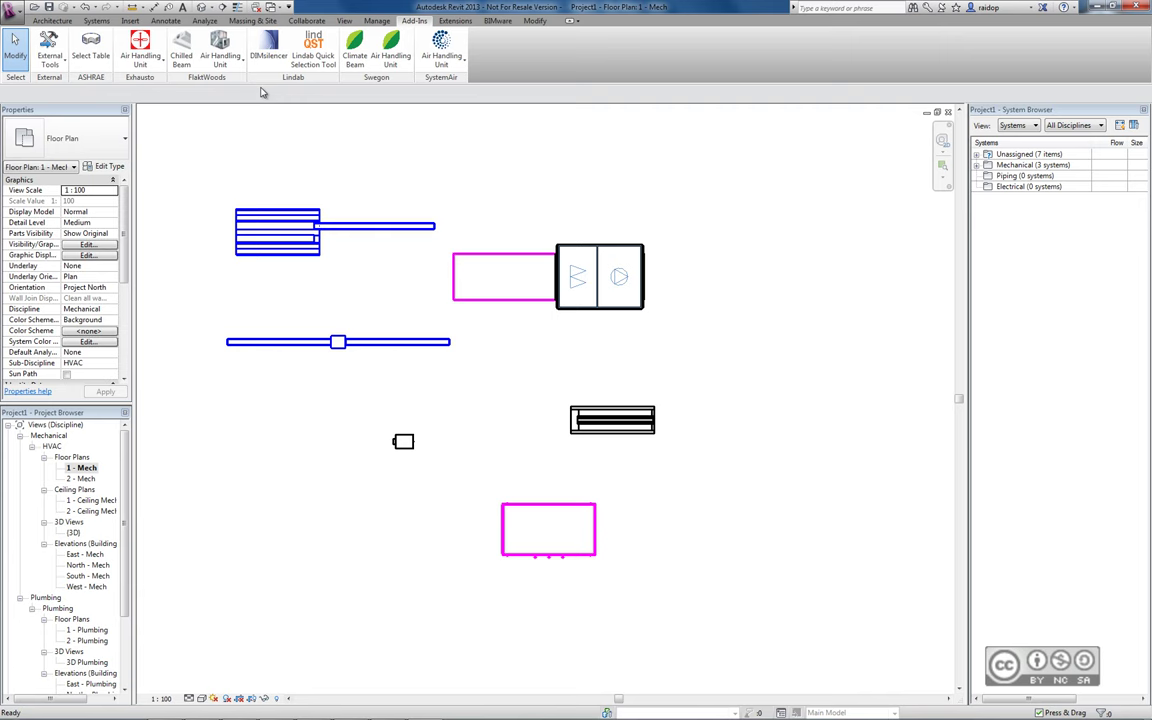
{"action": "left_click", "coordinate": [204, 20]}
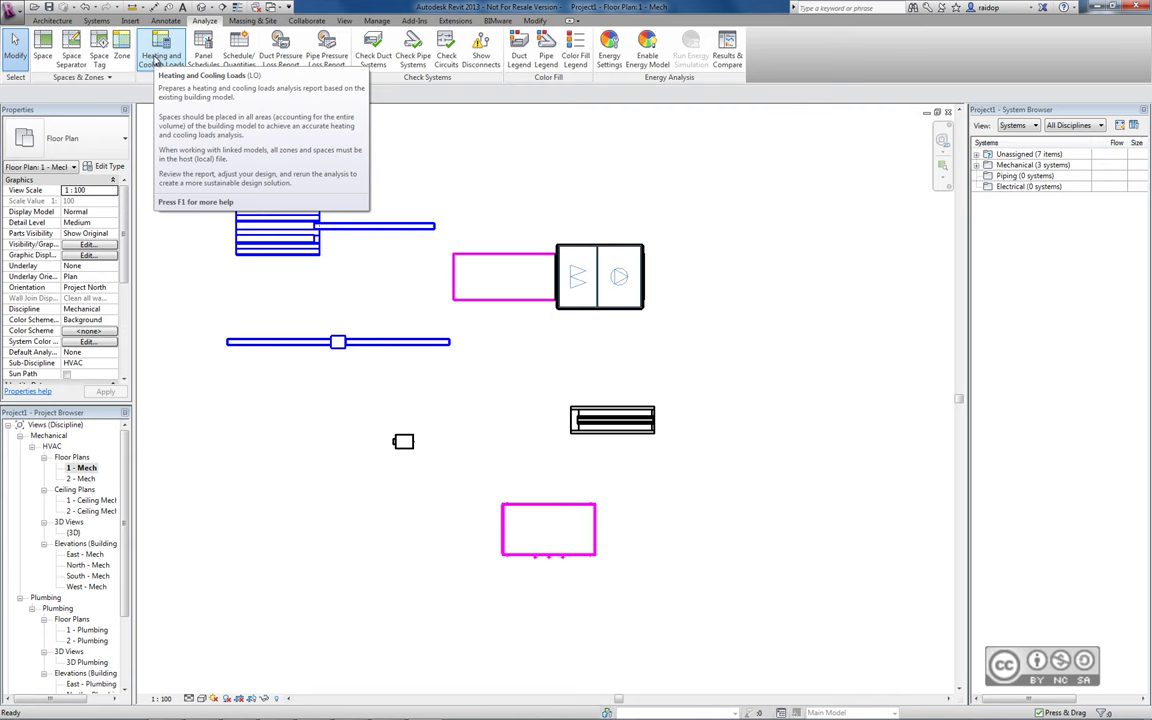
{"action": "left_click", "coordinate": [419, 23]}
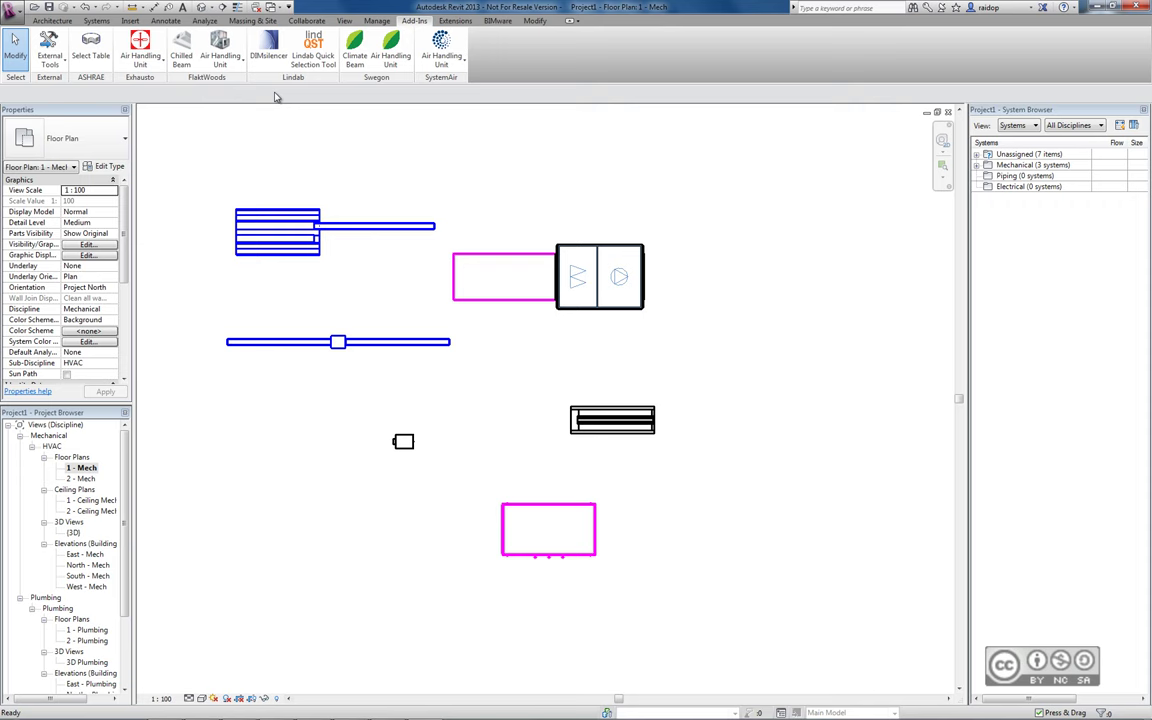
Select the upper-left IQFF-180 diffuser and open its family for editing
{"action": "left_click", "coordinate": [298, 222]}
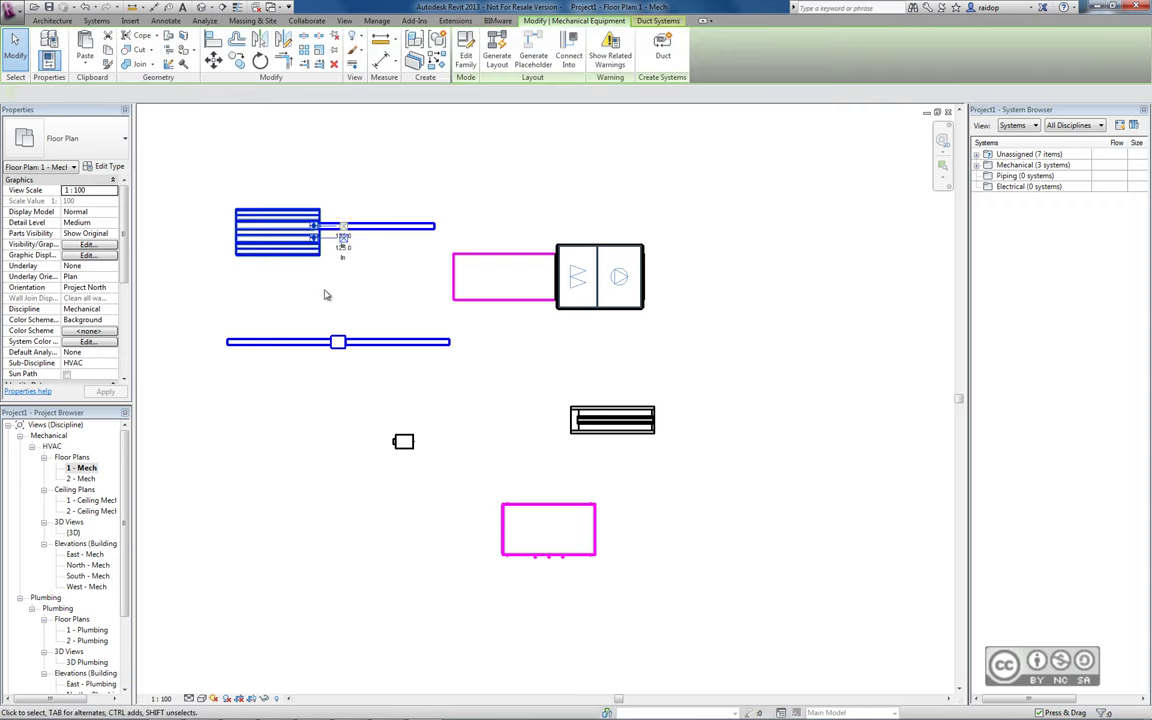
{"action": "left_click", "coordinate": [248, 222]}
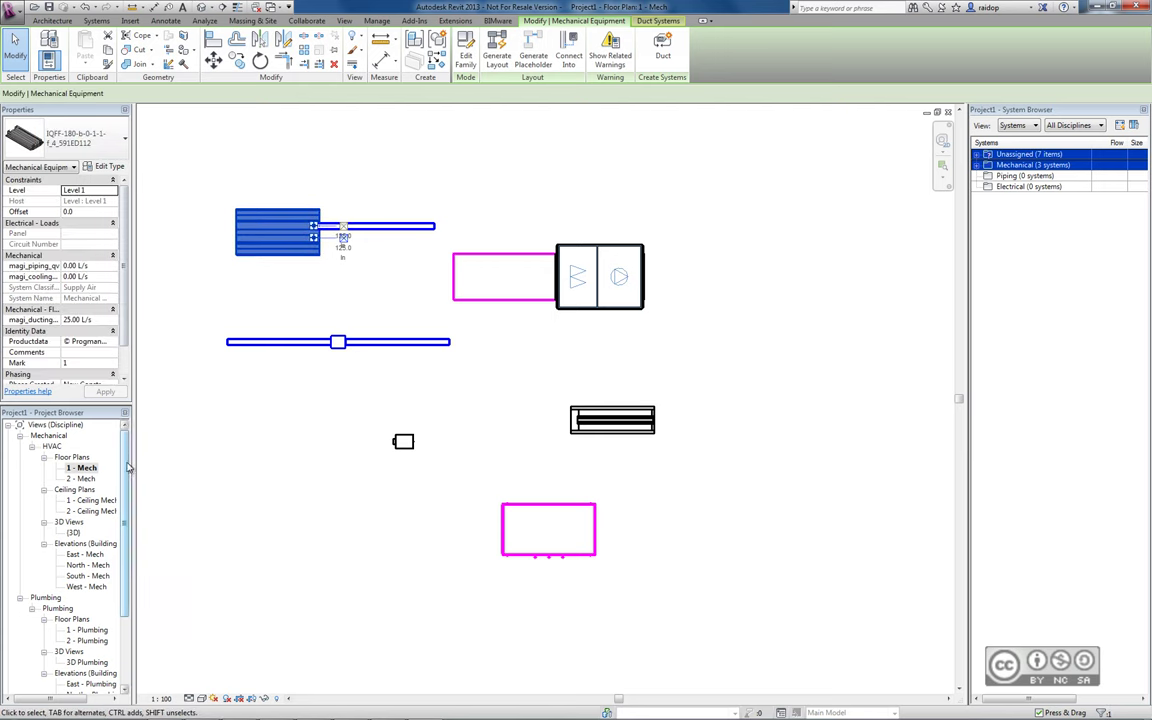
{"action": "key", "text": "Escape"}
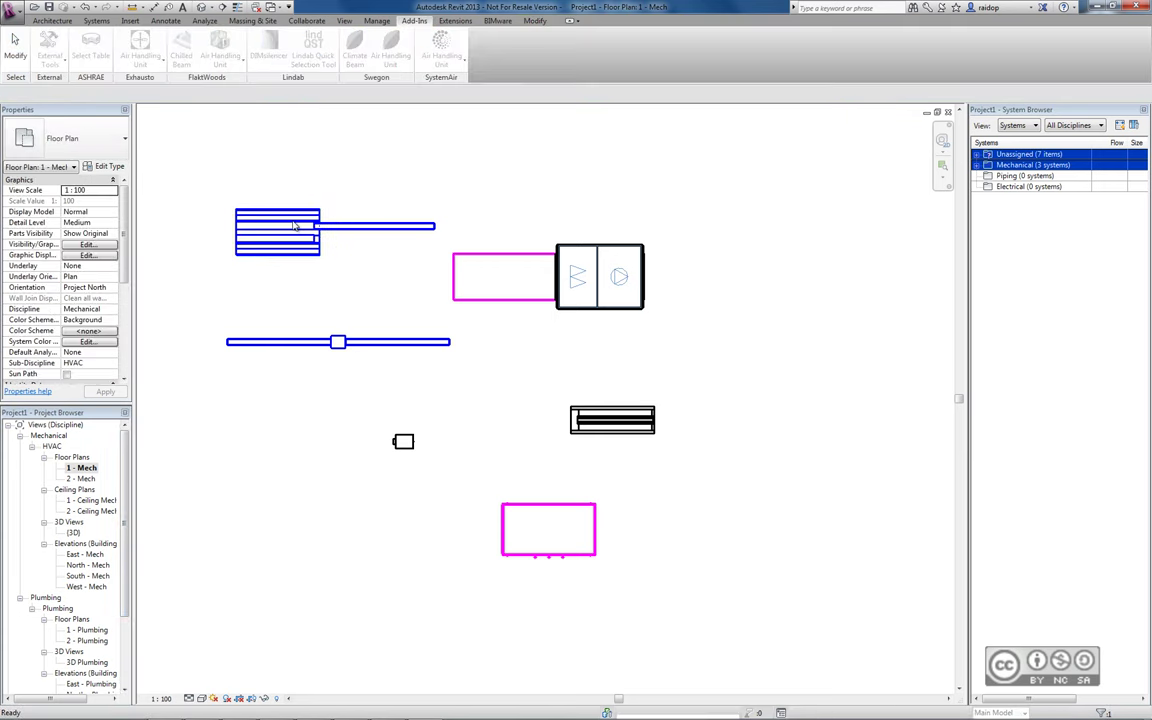
{"action": "left_click", "coordinate": [278, 226]}
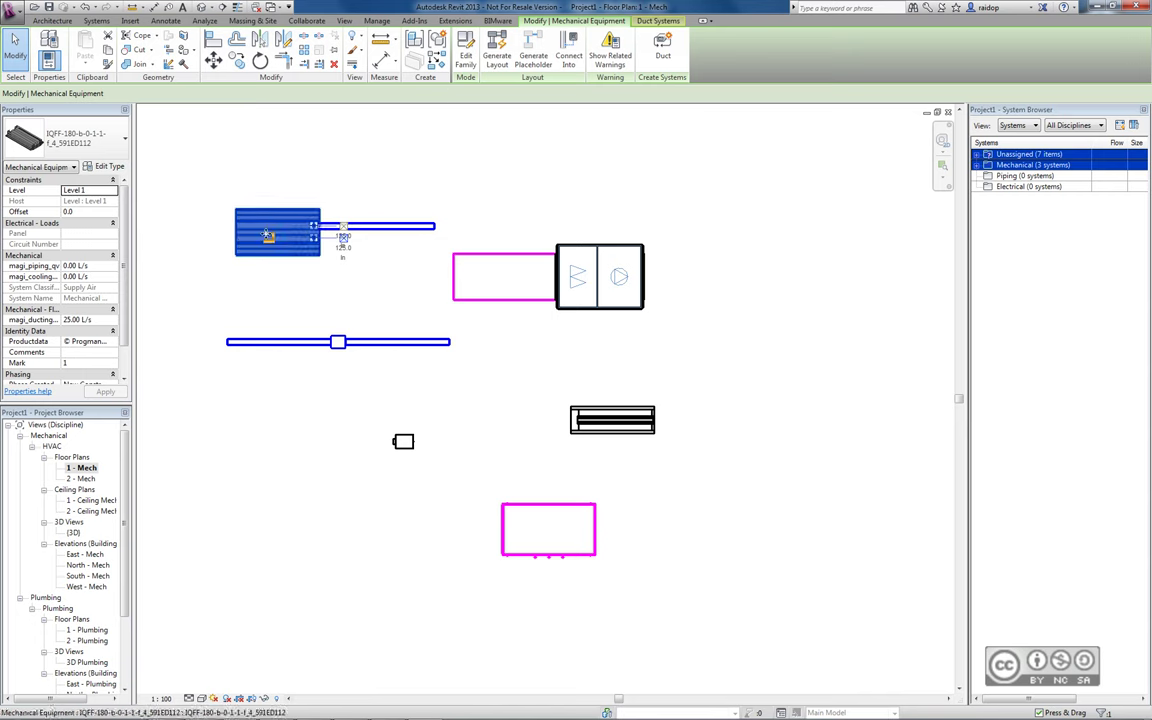
{"action": "left_click", "coordinate": [466, 50]}
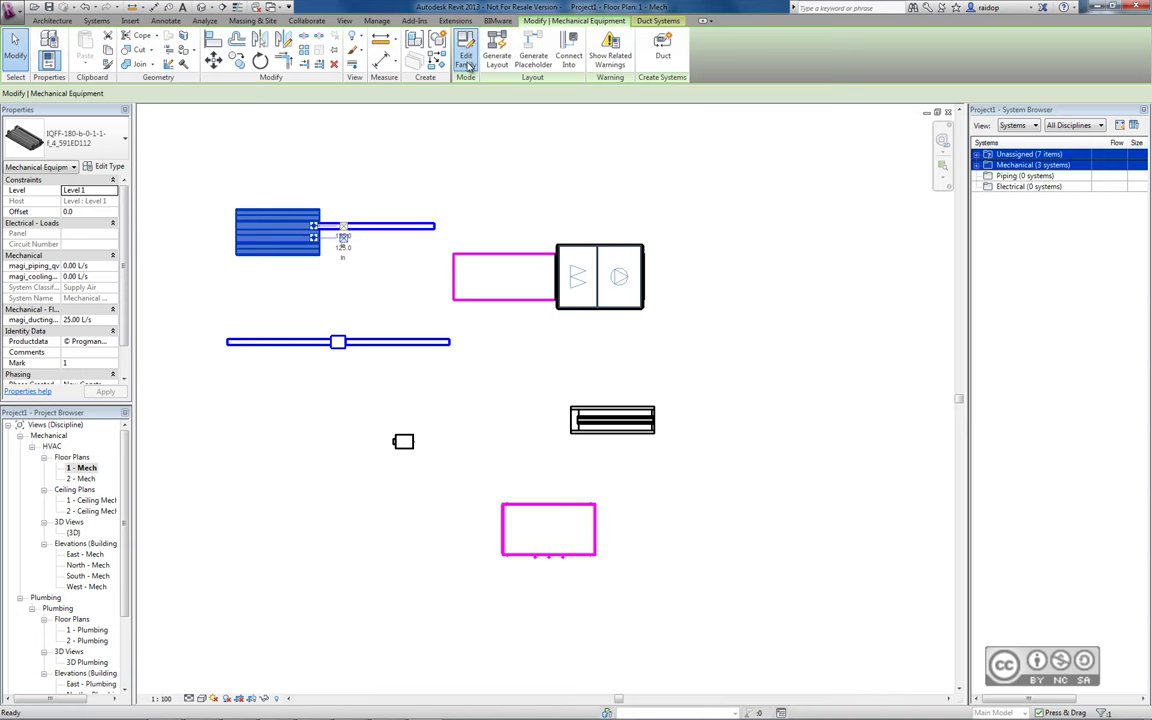
Save the family as IQFF-180-b-0-1-1-f_4_591ED112.rfa under its own name and return to Project1
{"action": "left_click", "coordinate": [13, 10]}
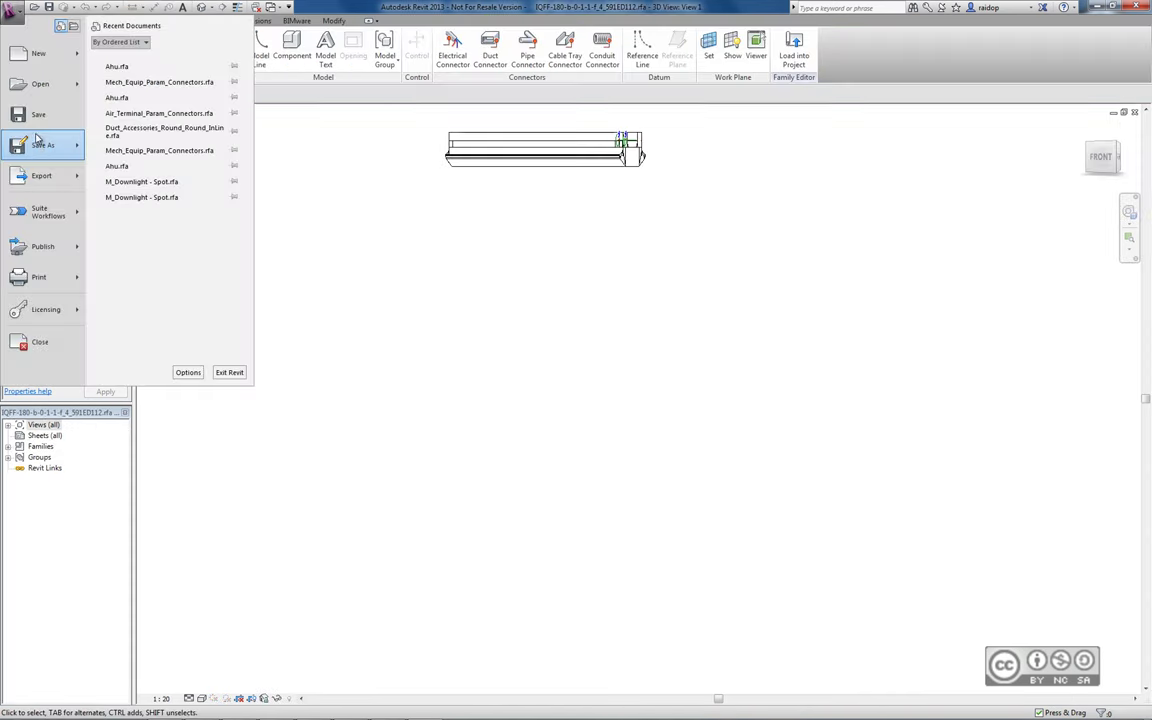
{"action": "left_click", "coordinate": [165, 105]}
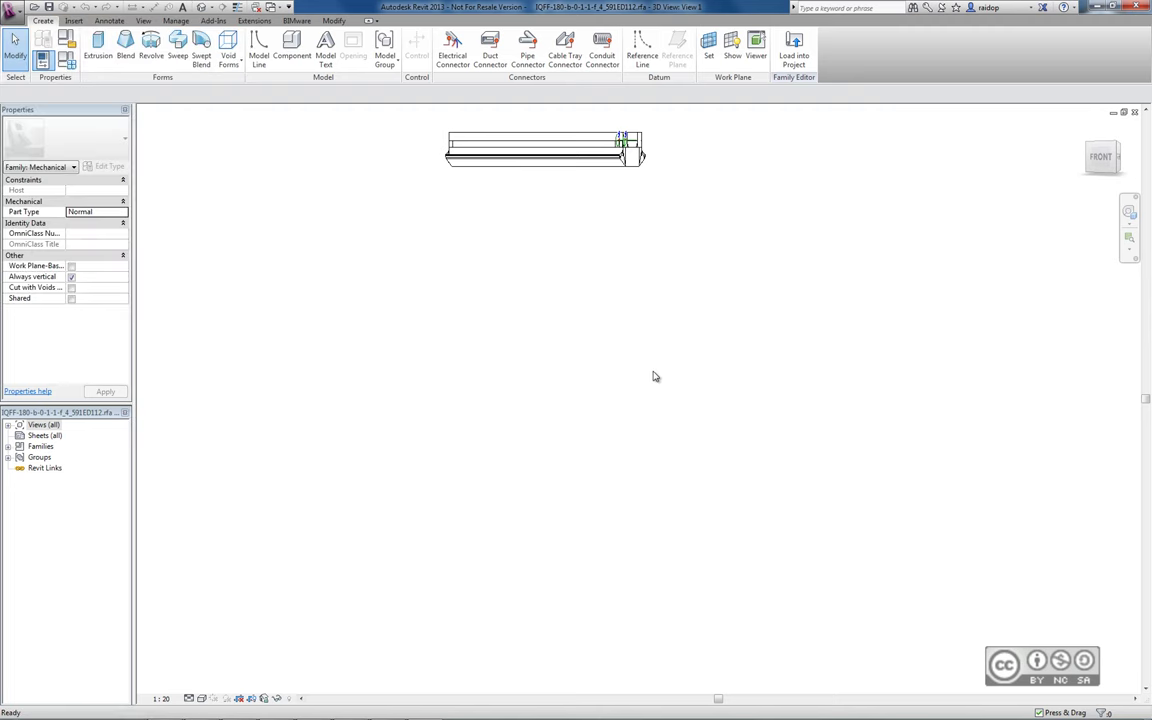
{"action": "double_click", "coordinate": [378, 420]}
{"action": "key", "text": "End"}
{"action": "left_click", "coordinate": [611, 454]}
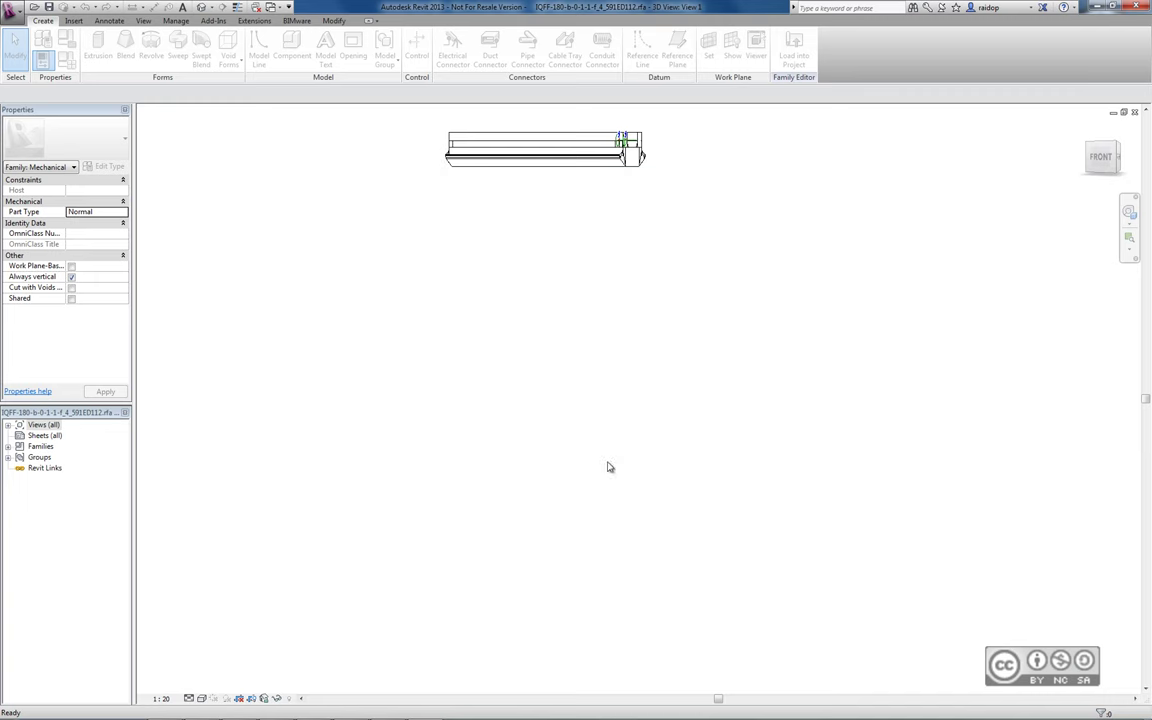
{"action": "key", "text": "ctrl+F4"}
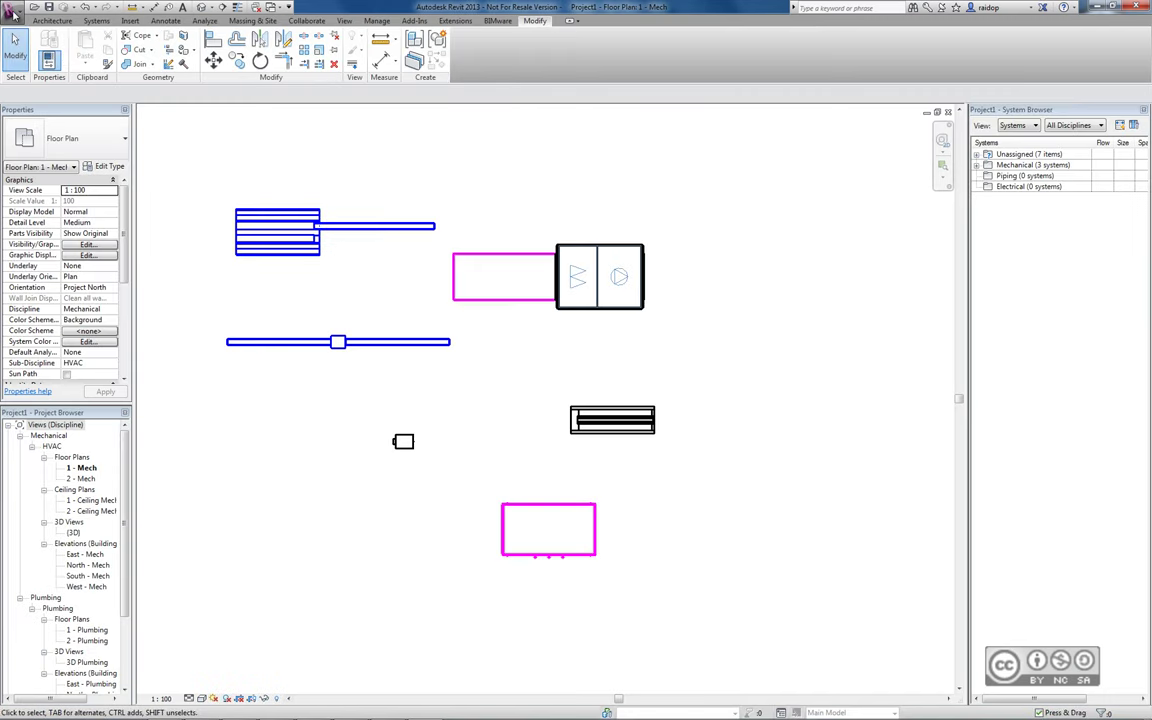
Create a new Project2, then open Load Family and cancel without loading anything
{"action": "left_click", "coordinate": [12, 10]}
{"action": "left_click", "coordinate": [158, 63]}
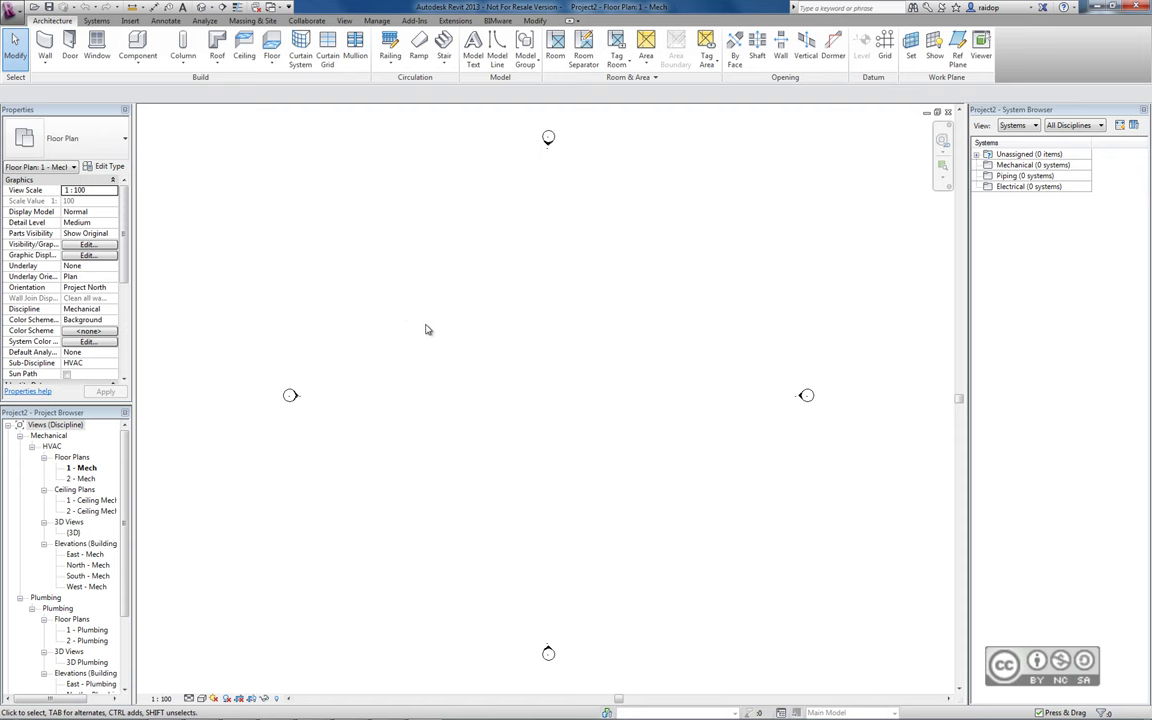
{"action": "left_click", "coordinate": [130, 21]}
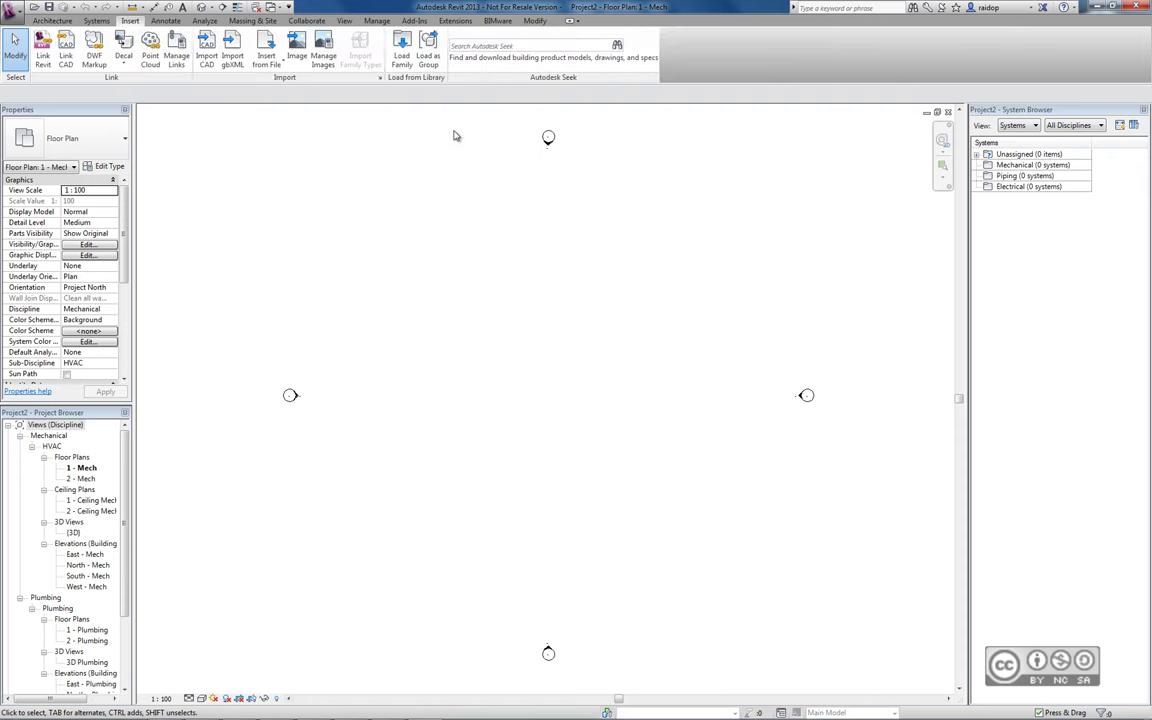
{"action": "left_click", "coordinate": [403, 44]}
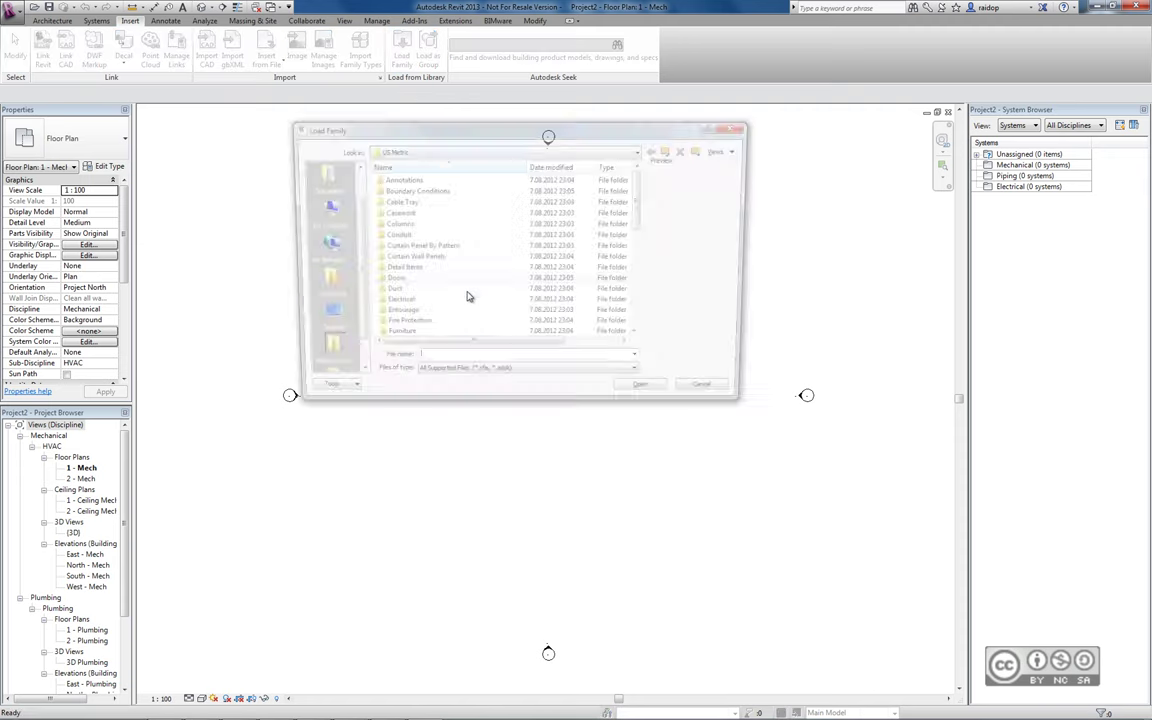
{"action": "left_click", "coordinate": [660, 400]}
Pick the IQFF-180-b-0-1-1-f_4_591ED112 type under Mechanical Equipment, then cancel placement
{"action": "left_click", "coordinate": [96, 21]}
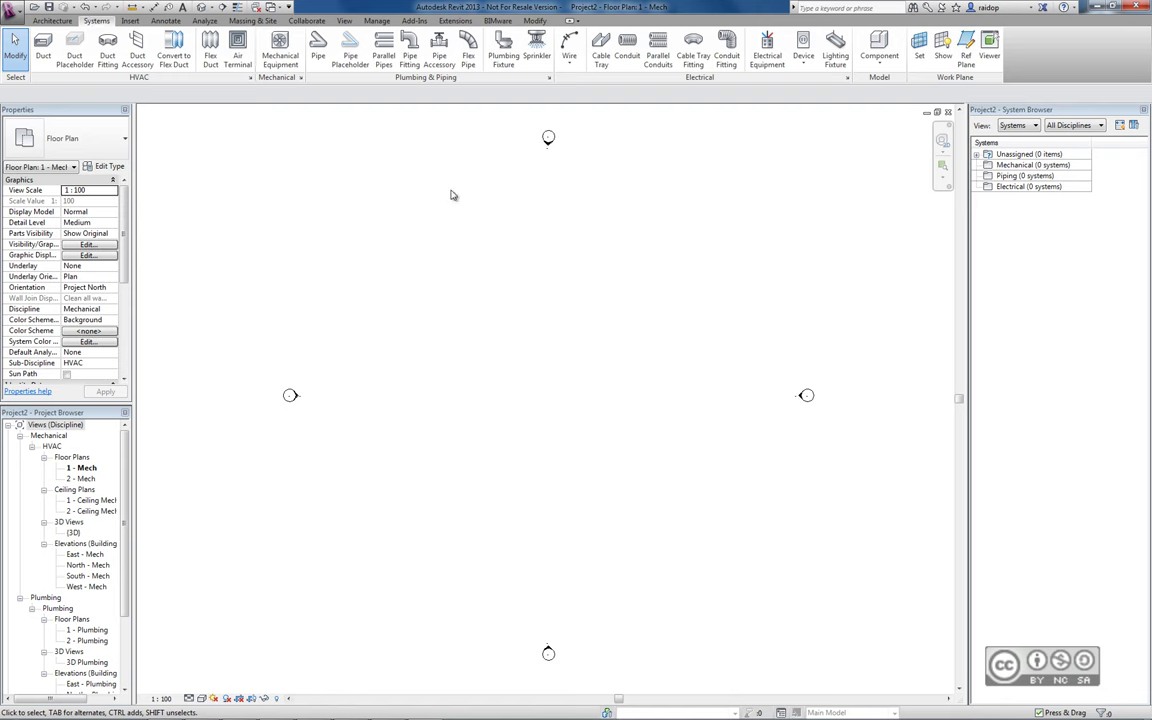
{"action": "left_click", "coordinate": [280, 45]}
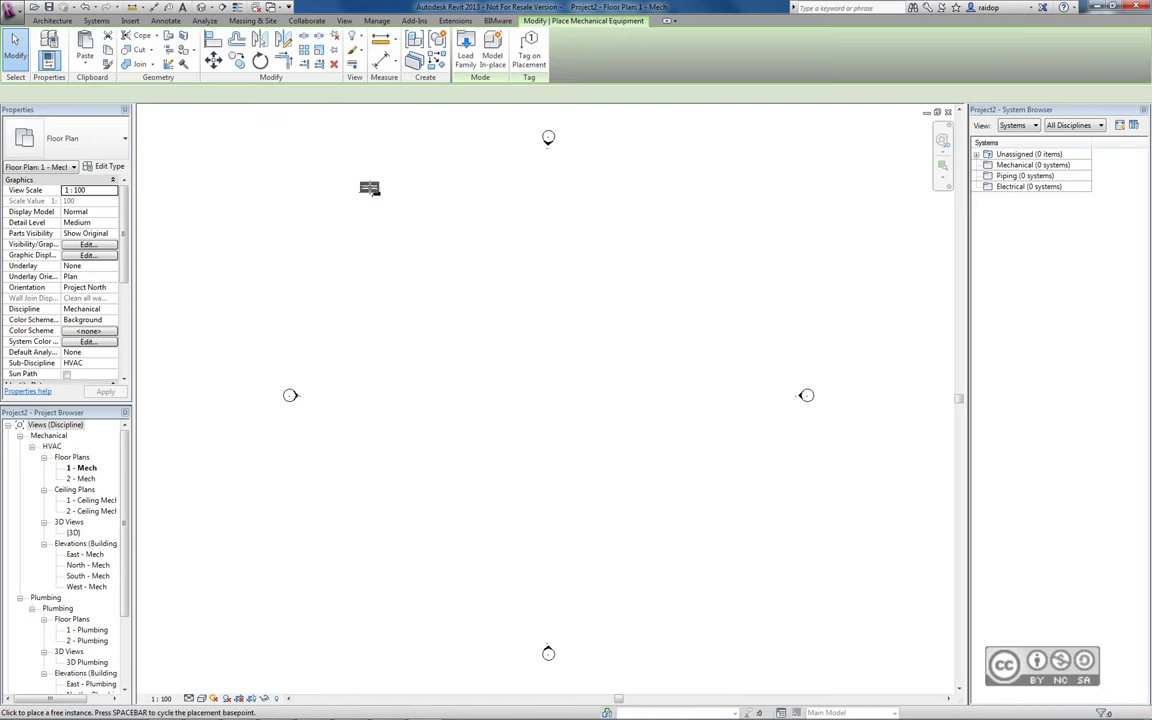
{"action": "left_click", "coordinate": [69, 150]}
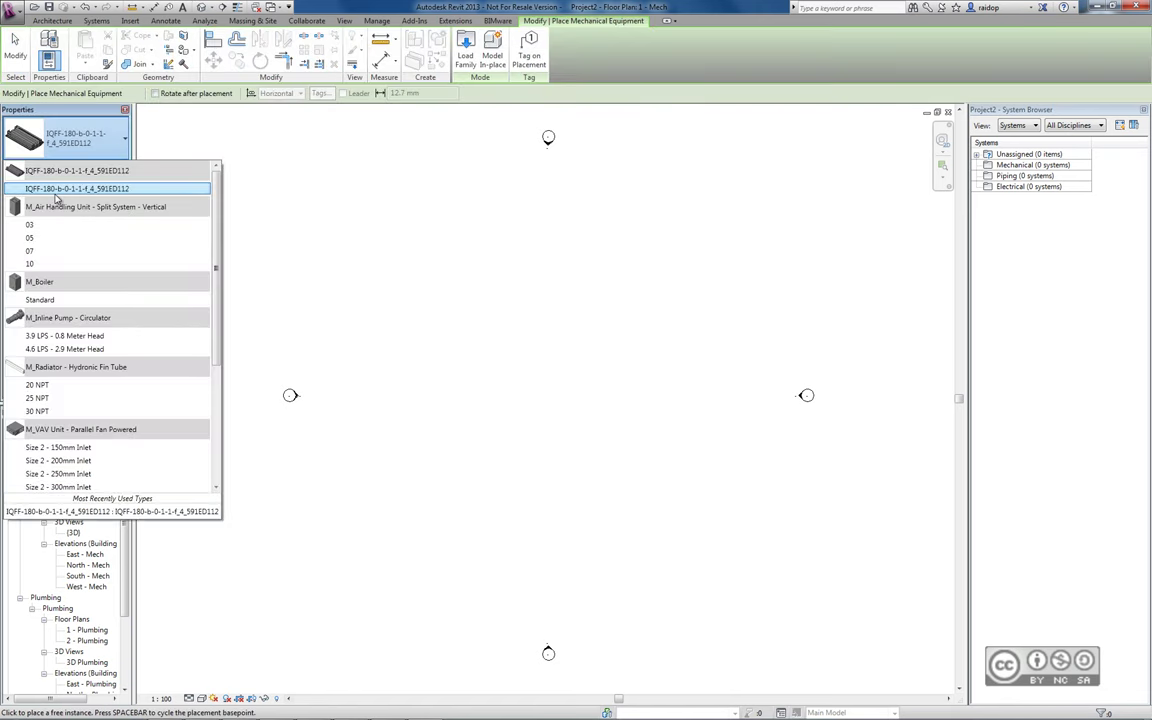
{"action": "left_click", "coordinate": [92, 127]}
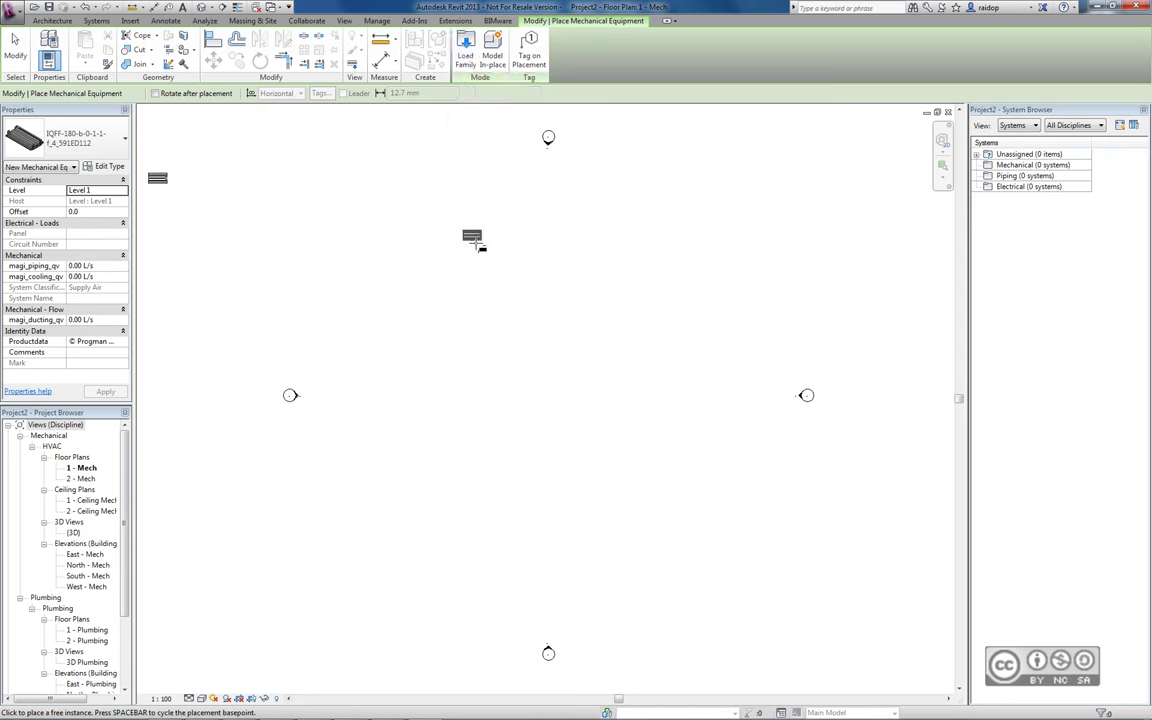
{"action": "key", "text": "Escape"}
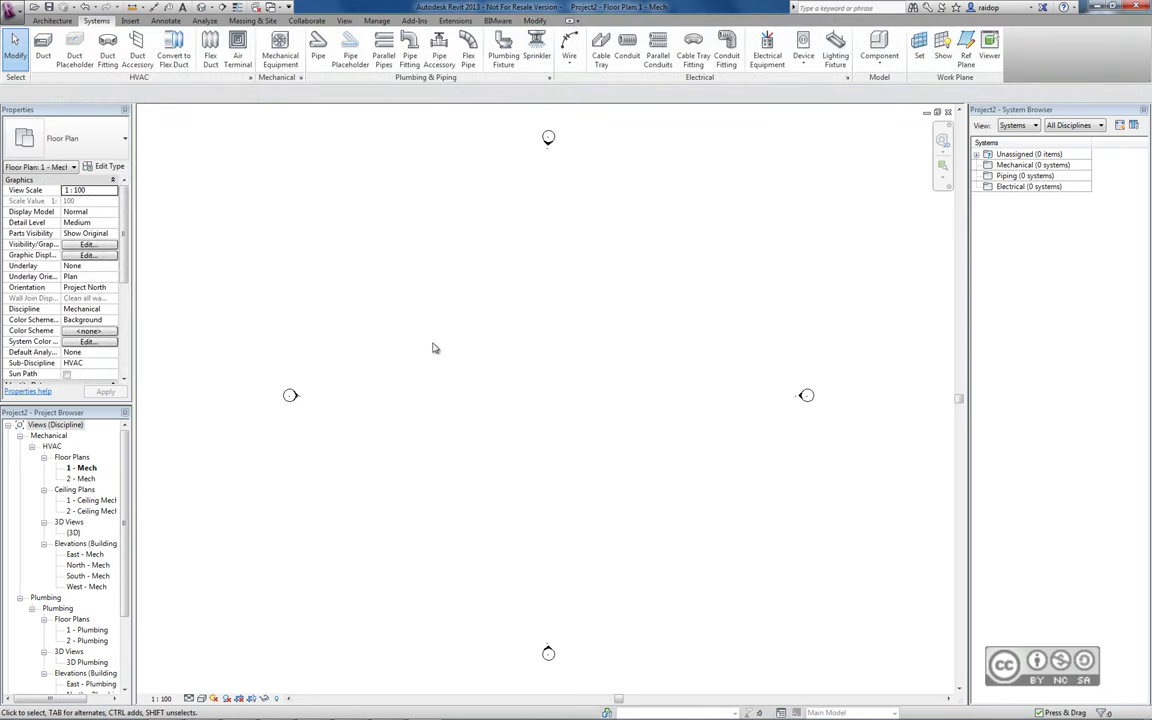
{"action": "left_click", "coordinate": [415, 22]}
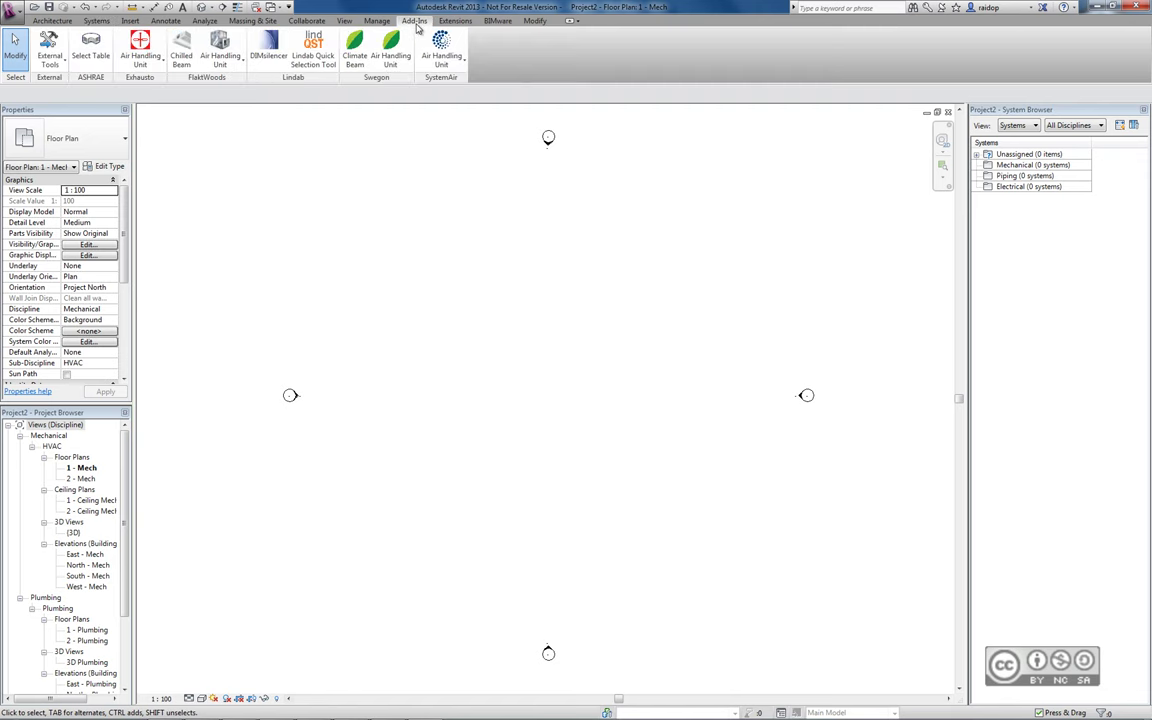